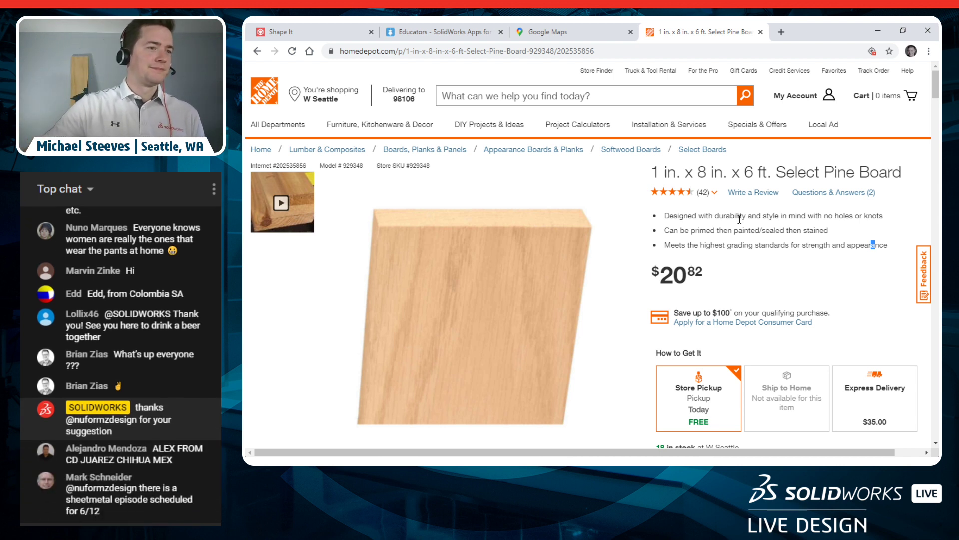
Step: Highlight the 1 in. x 8 in. x 6 ft board size on Home Depot, then minimize Chrome
left_click(788, 265)
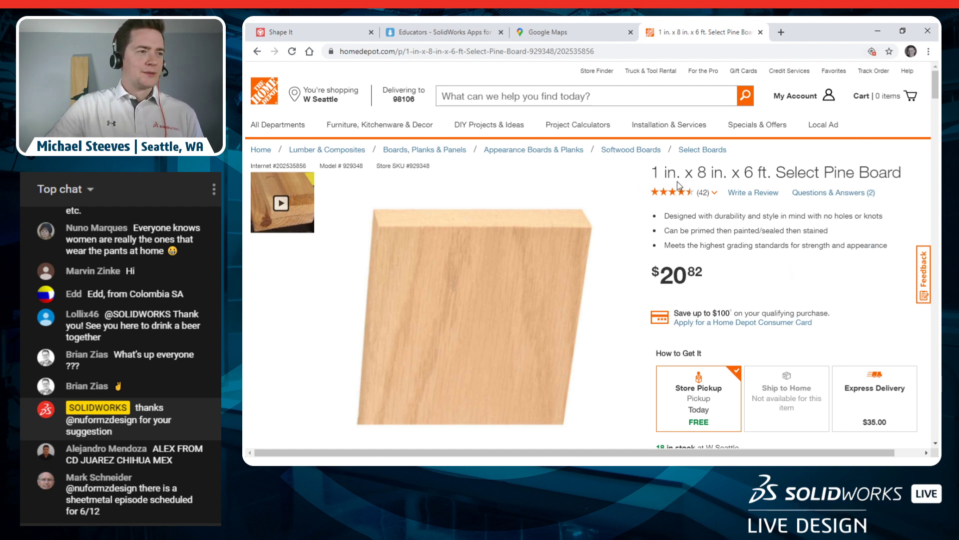
left_click_drag(654, 173, 770, 174)
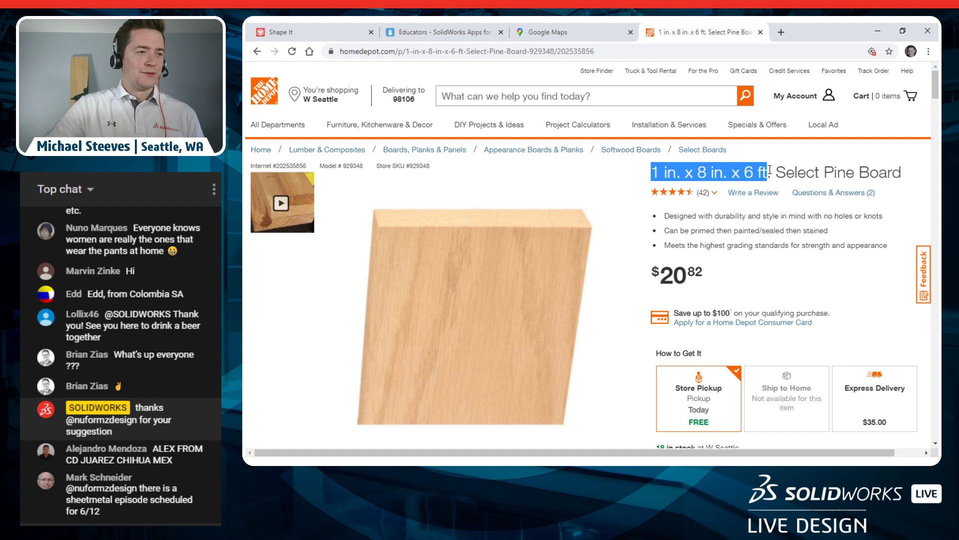
left_click(714, 230)
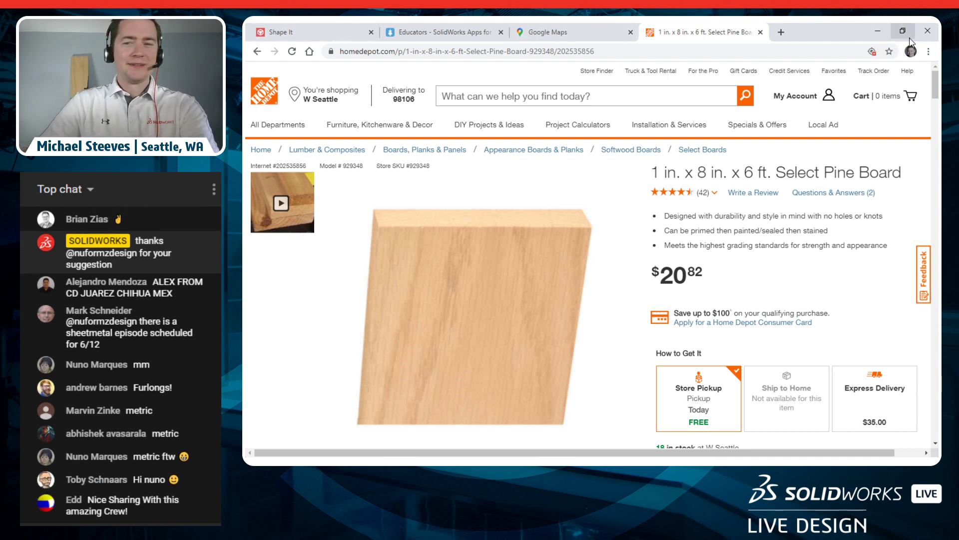
left_click_drag(652, 173, 774, 172)
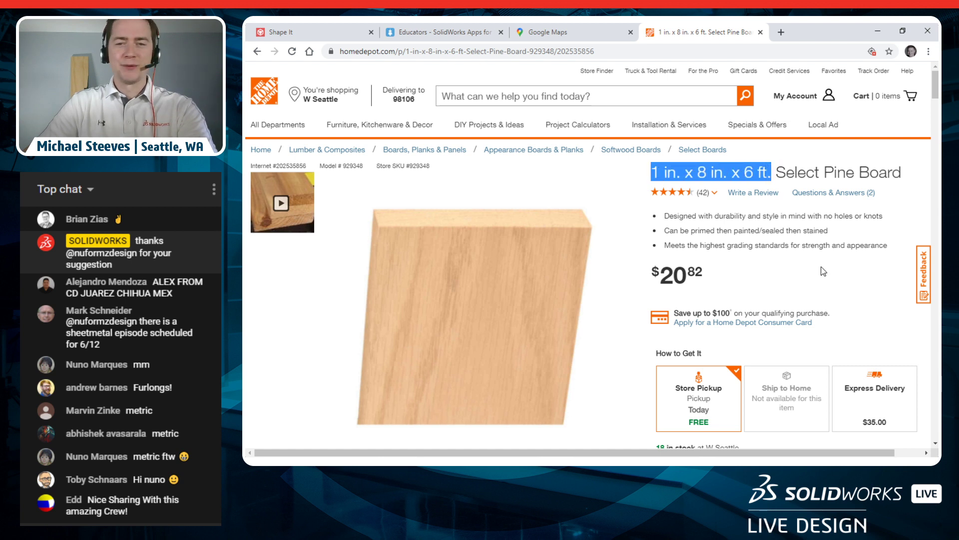
left_click(877, 28)
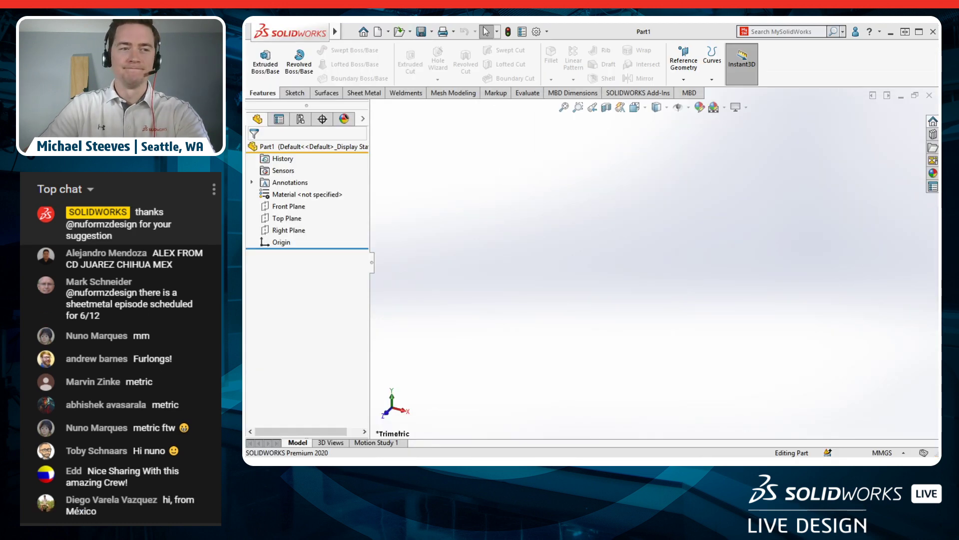
Step: Switch the part's unit system to IPS (inch, pound, second)
left_click(283, 210)
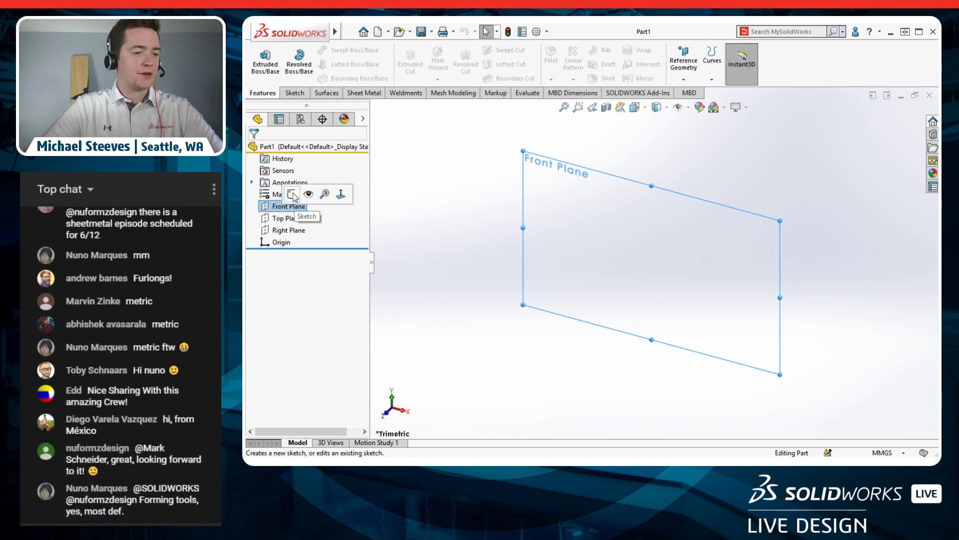
left_click(498, 273)
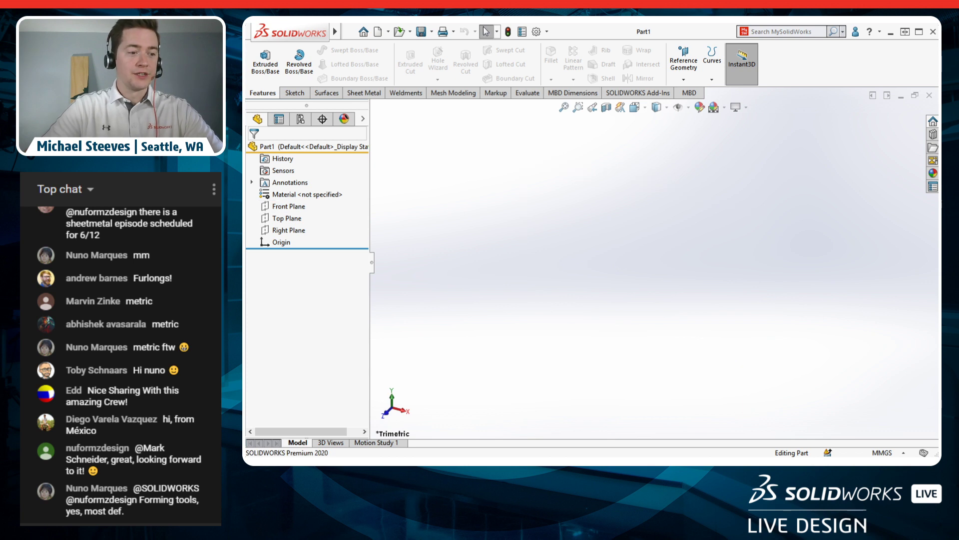
left_click(884, 455)
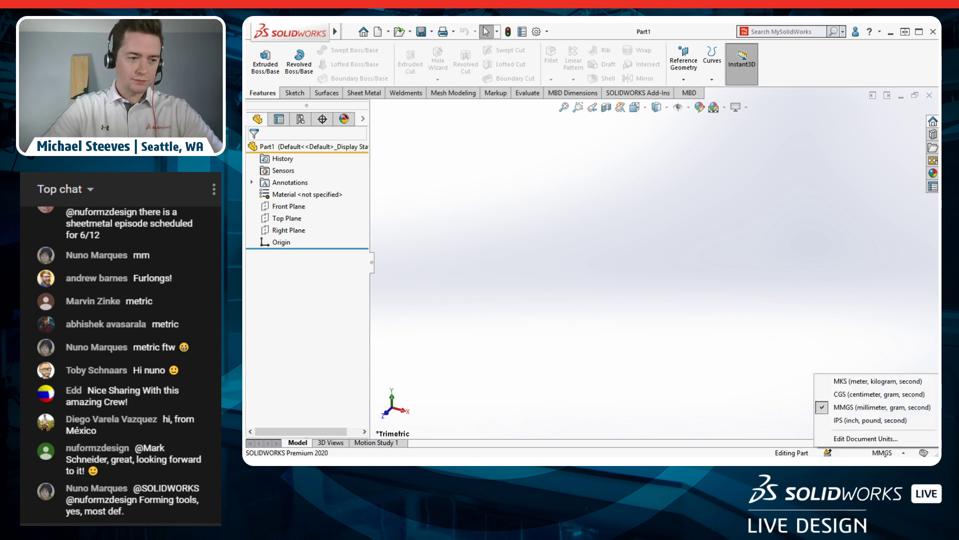
left_click(877, 425)
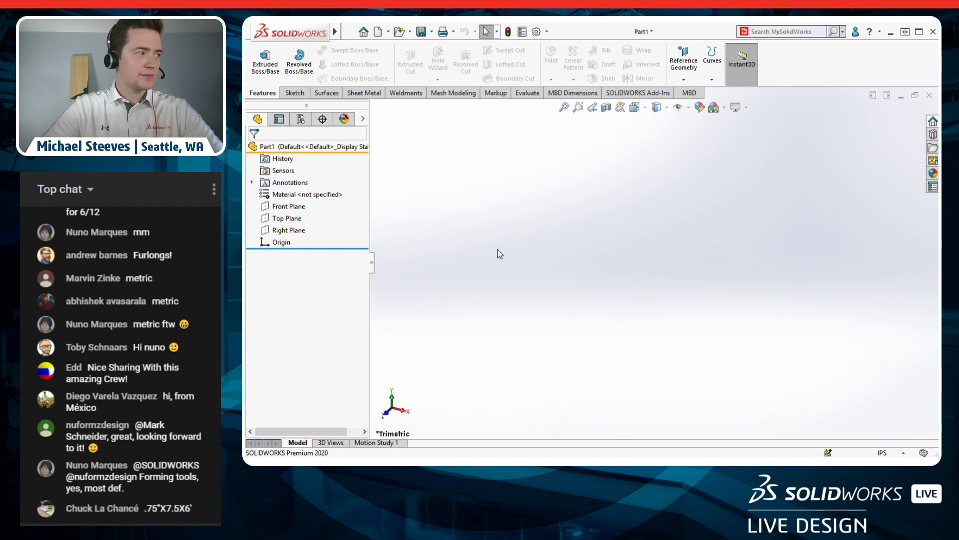
Step: Start a new sketch on the Front Plane
left_click(296, 207)
left_click(304, 191)
mouse_move(590, 277)
right_mouse_down()
mouse_move(607, 278)
mouse_move(580, 265)
mouse_move(600, 294)
mouse_move(575, 277)
mouse_move(600, 275)
mouse_move(590, 290)
mouse_move(580, 283)
mouse_move(596, 272)
mouse_move(593, 281)
right_mouse_up()
Step: Draw a corner rectangle from the origin to an upper-right point in Sketch1
key("s")
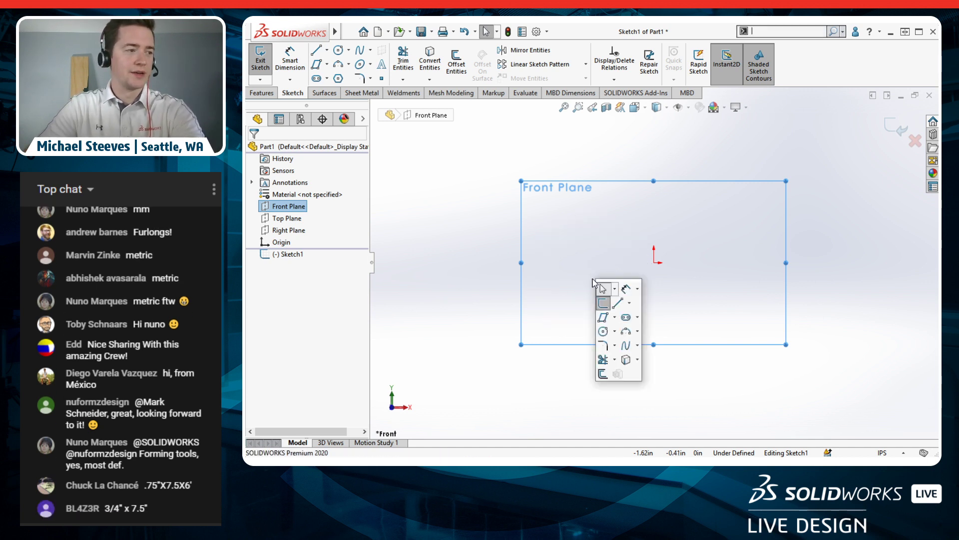
left_click(615, 317)
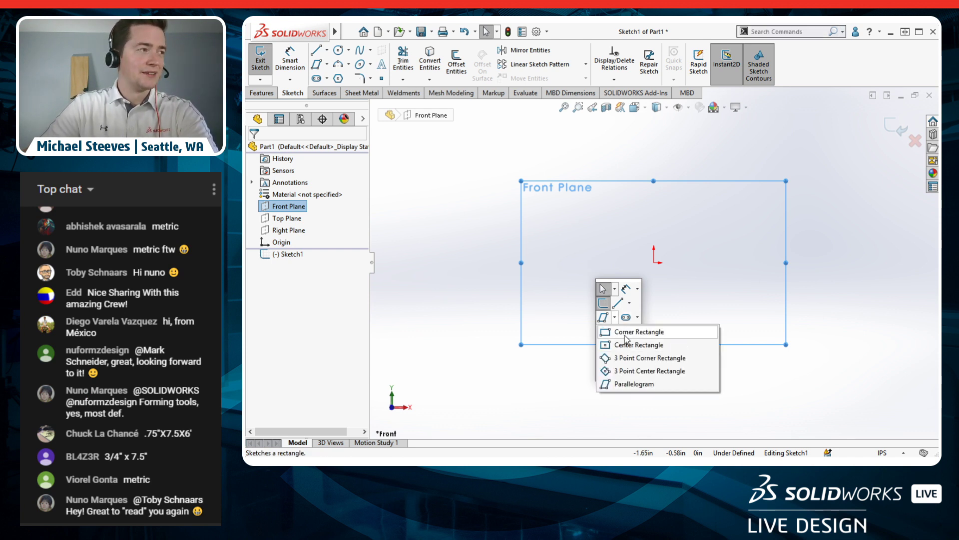
left_click(625, 336)
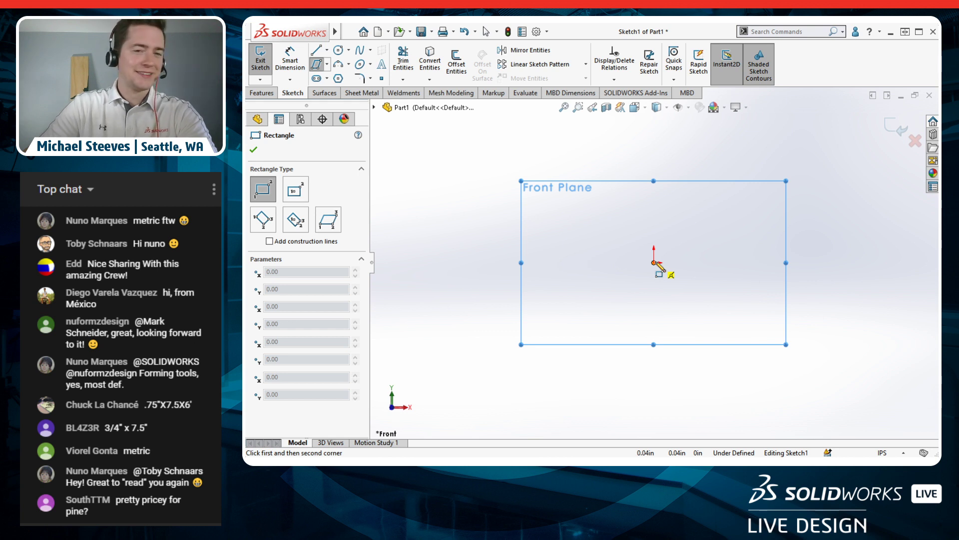
left_click(654, 263)
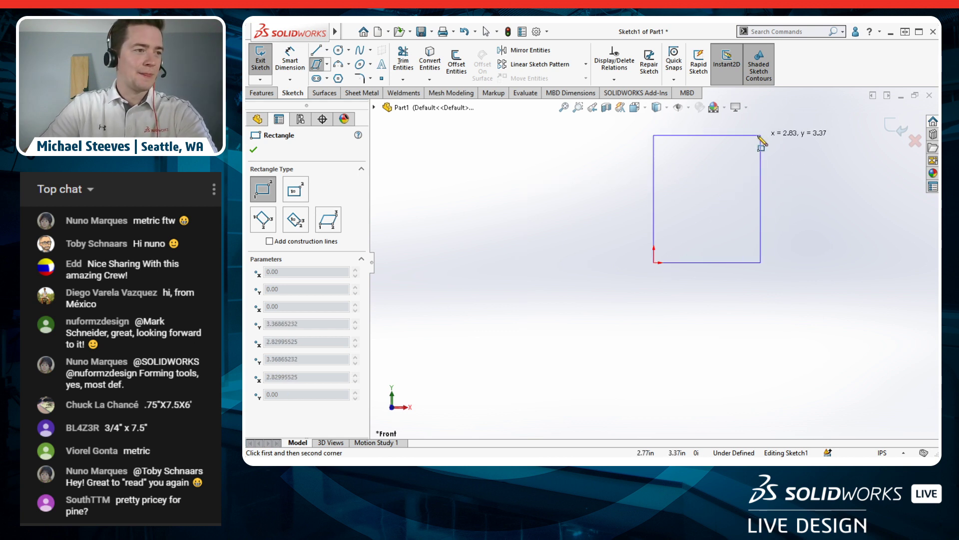
left_click(757, 135)
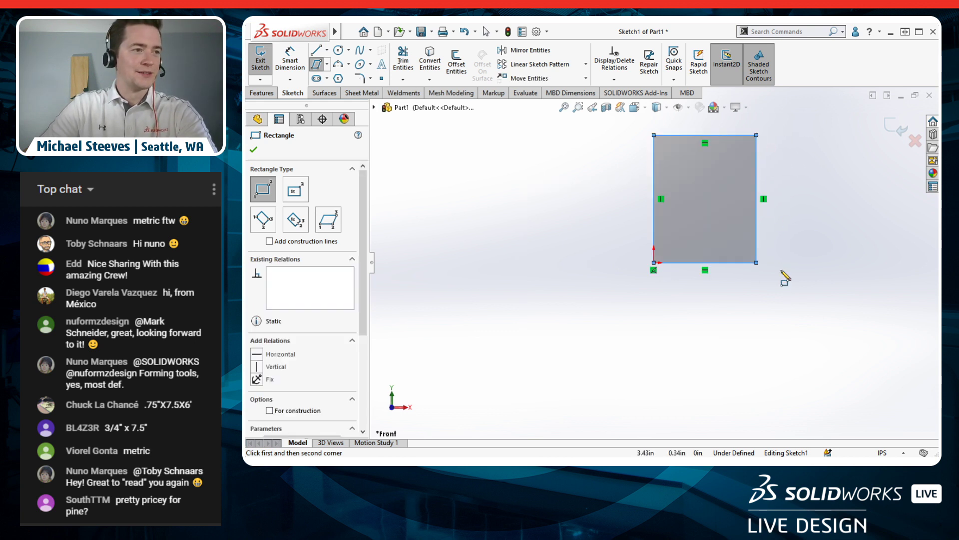
right_click(782, 317)
left_click(769, 317)
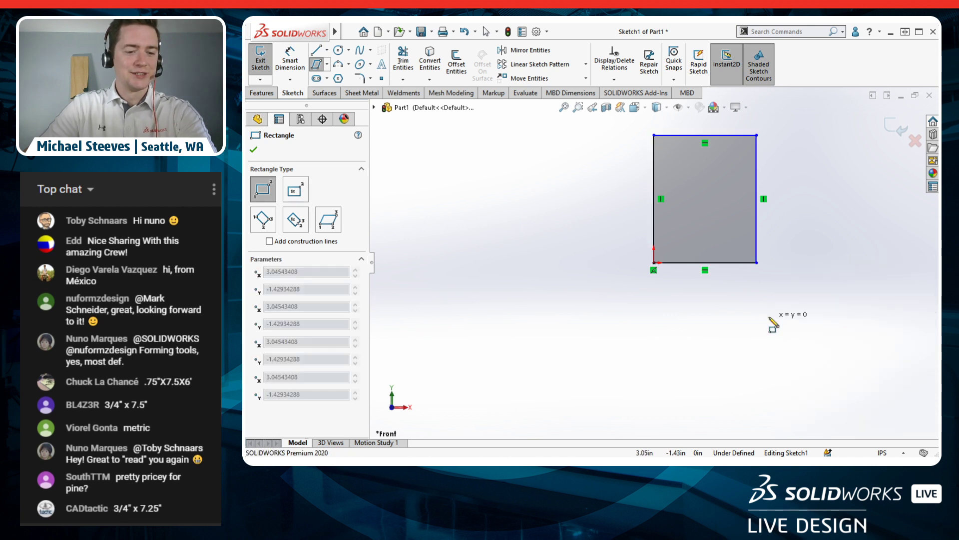
key("Escape")
mouse_move(760, 325)
middle_mouse_down()
mouse_move(760, 294)
mouse_move(758, 335)
middle_mouse_up()
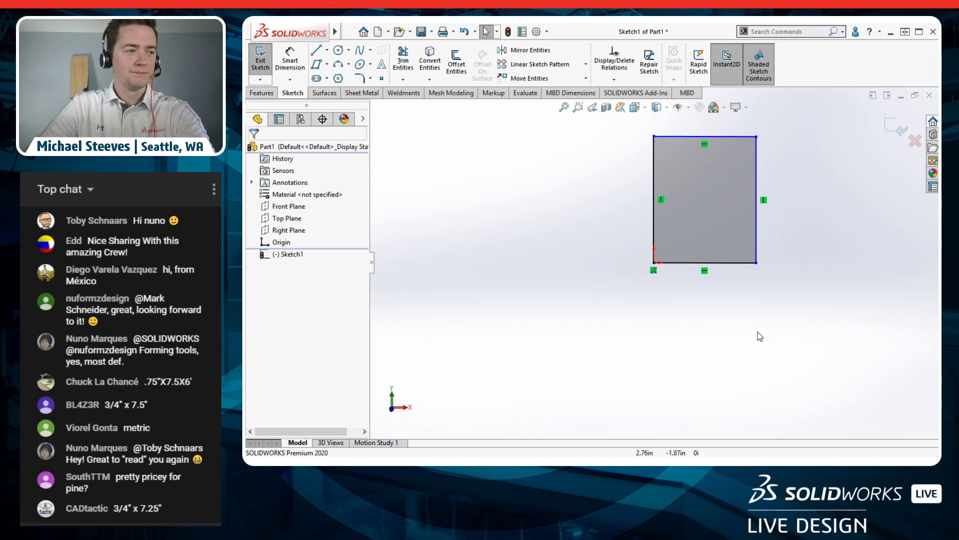
Step: Dimension the rectangle's bottom edge as the 7.25 in board width, correcting the entered value
right_click_drag(751, 314, 750, 263)
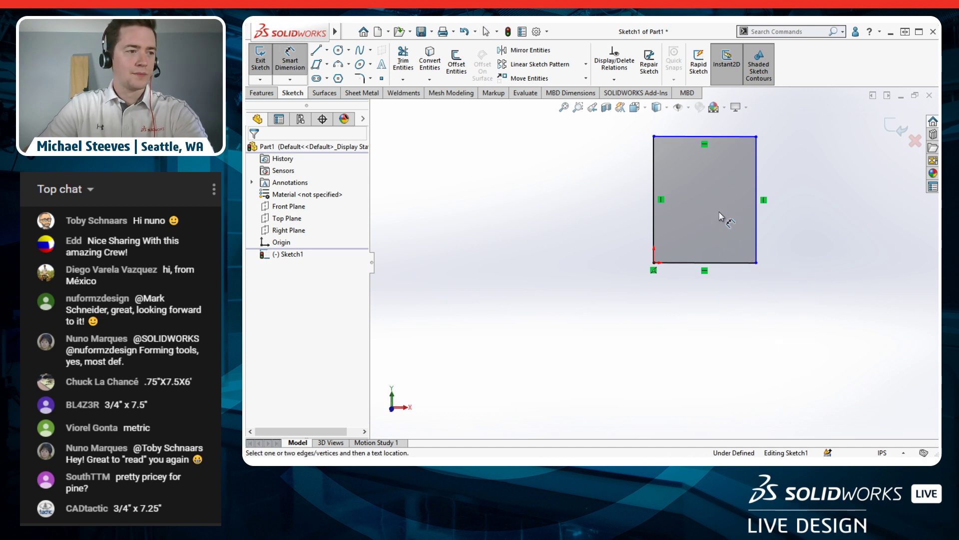
left_click(718, 263)
left_click(704, 310)
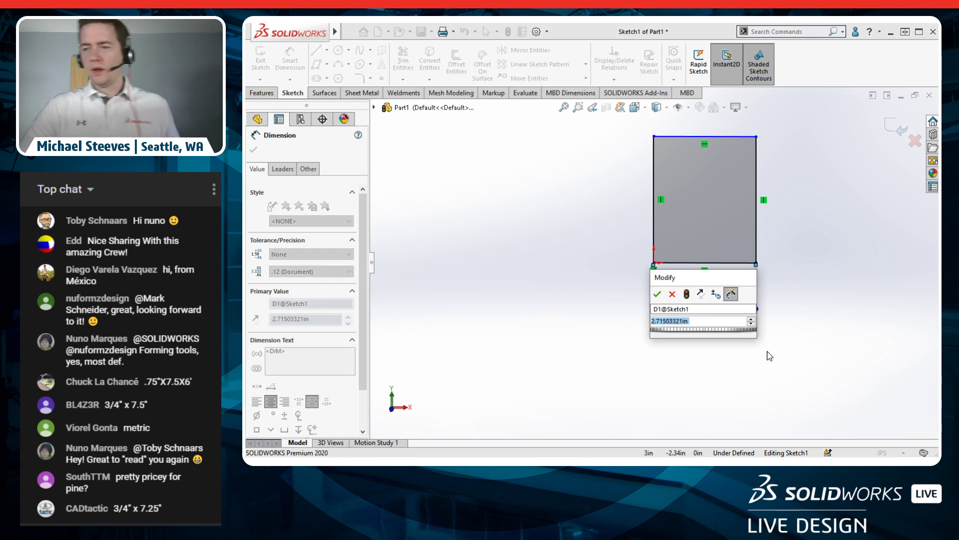
type(".75")
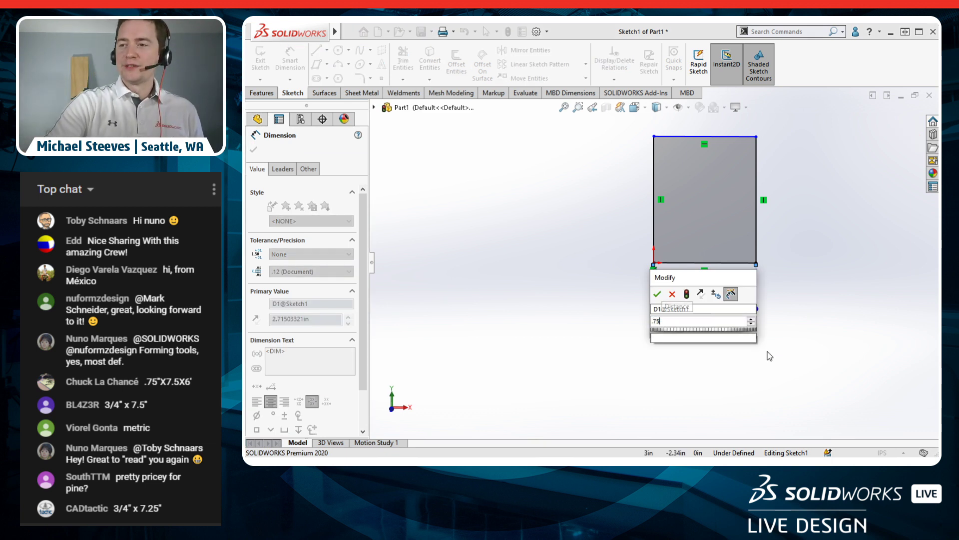
key("Return")
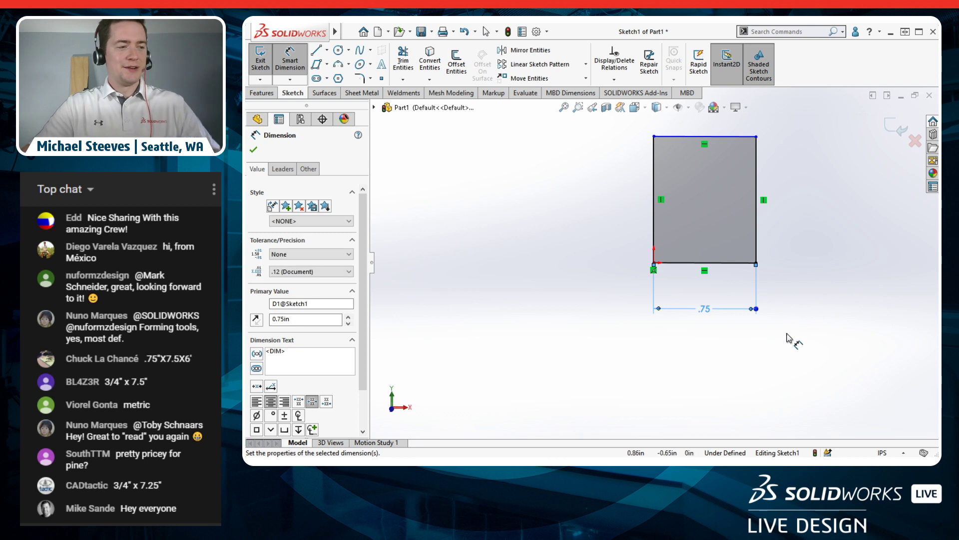
double_click(706, 310)
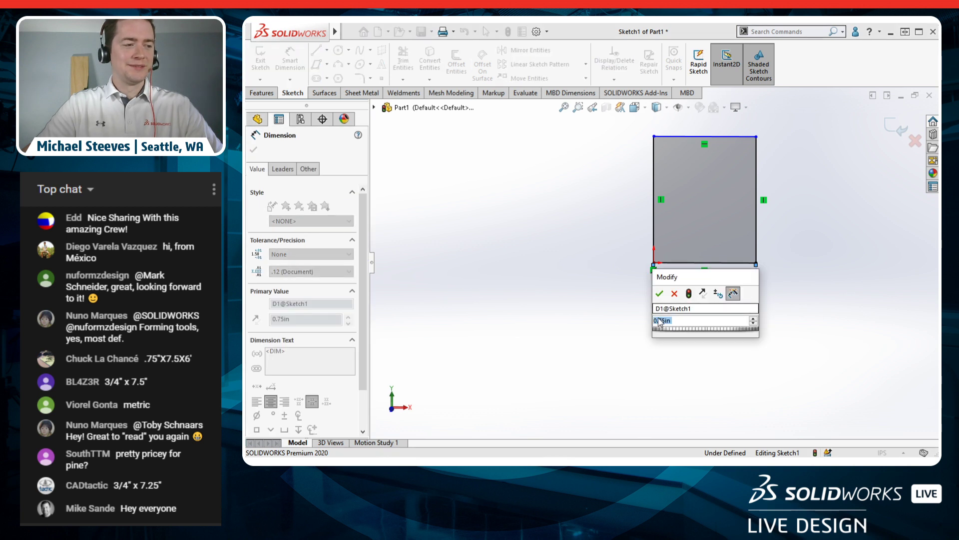
left_click(680, 322)
key("BackSpace")
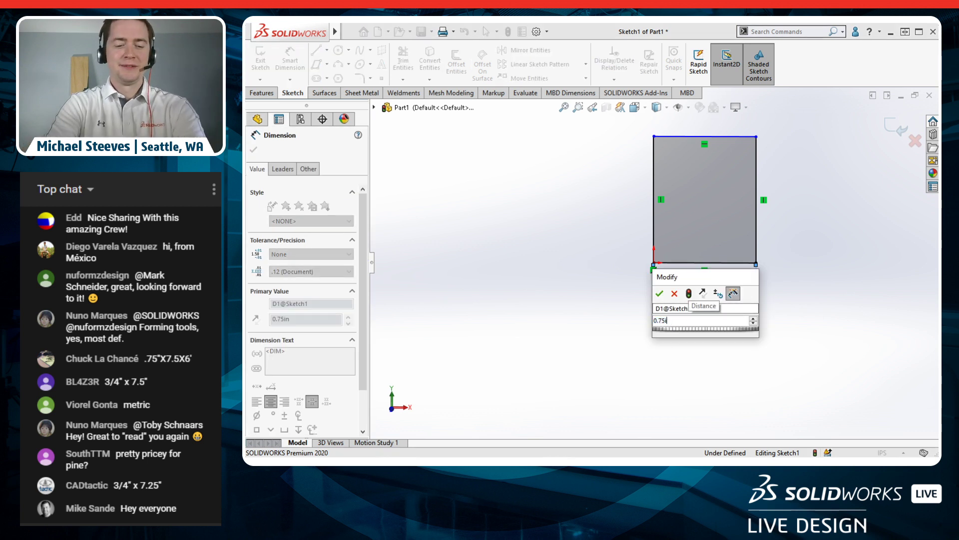
key("BackSpace")
type("ft")
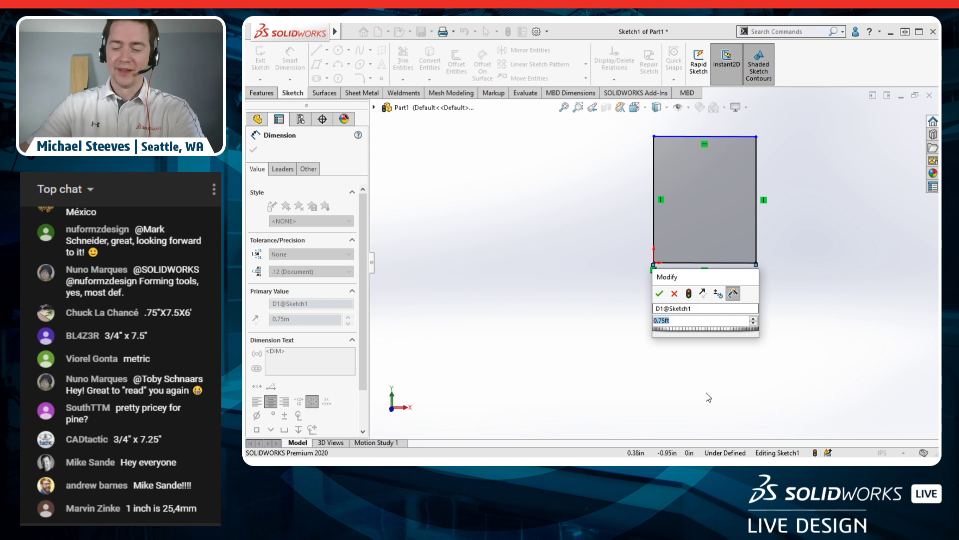
type("0.75")
key("Return")
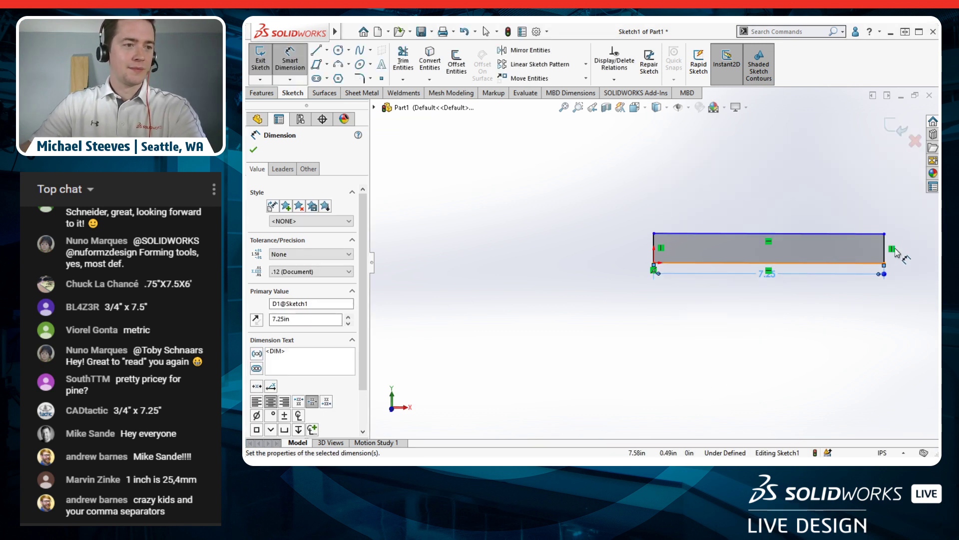
Step: Dimension the right edge to 6 ft (72.00 in) and move both dimensions clear of the rectangle
left_click(885, 250)
left_click(910, 256)
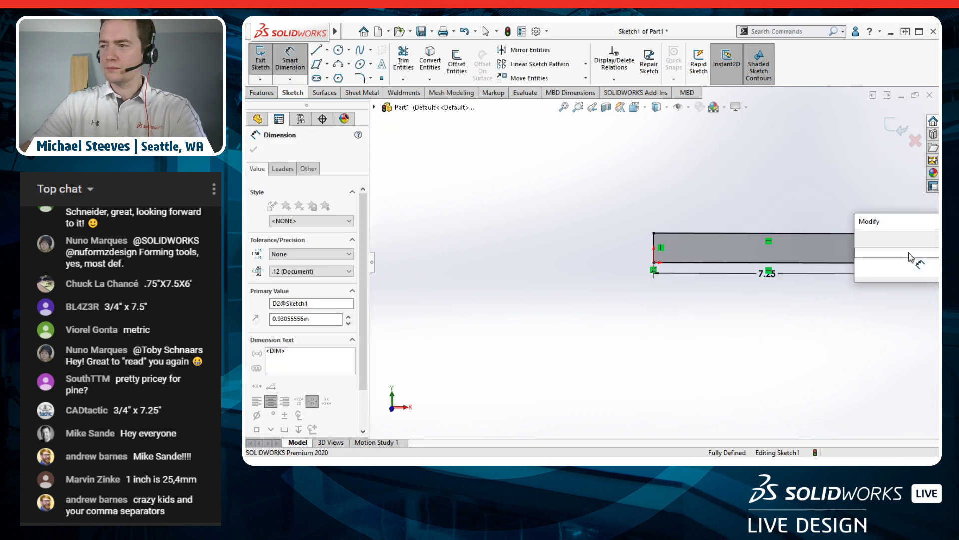
type("6ft")
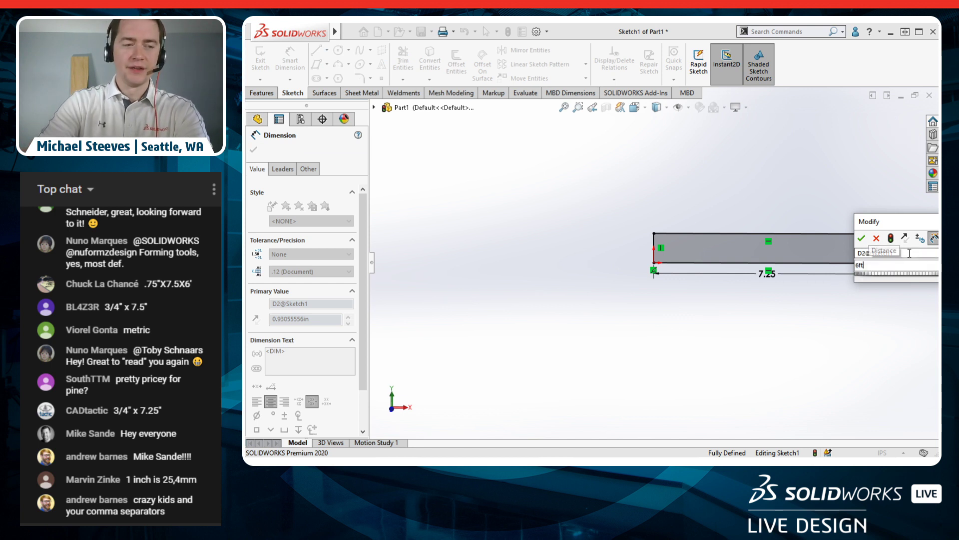
key("Return")
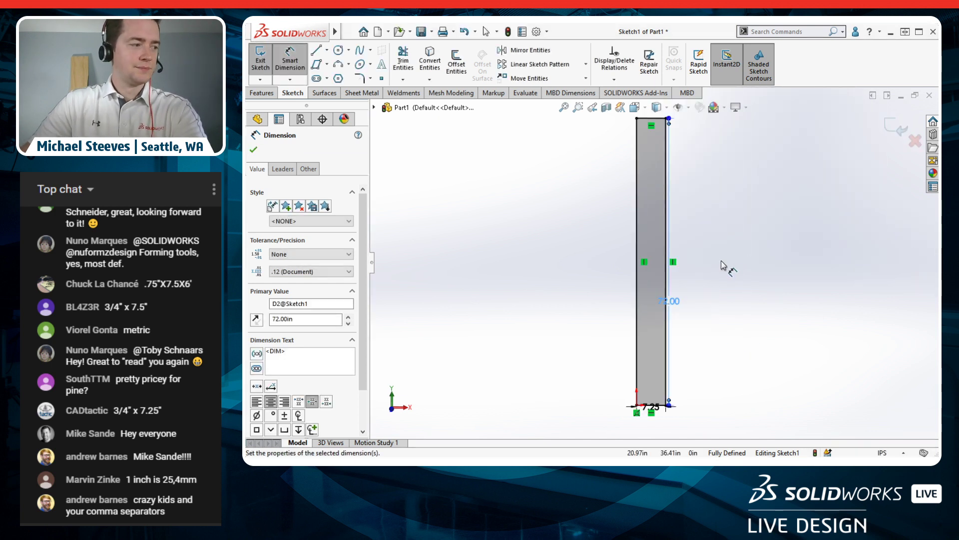
key("space")
left_click(767, 312)
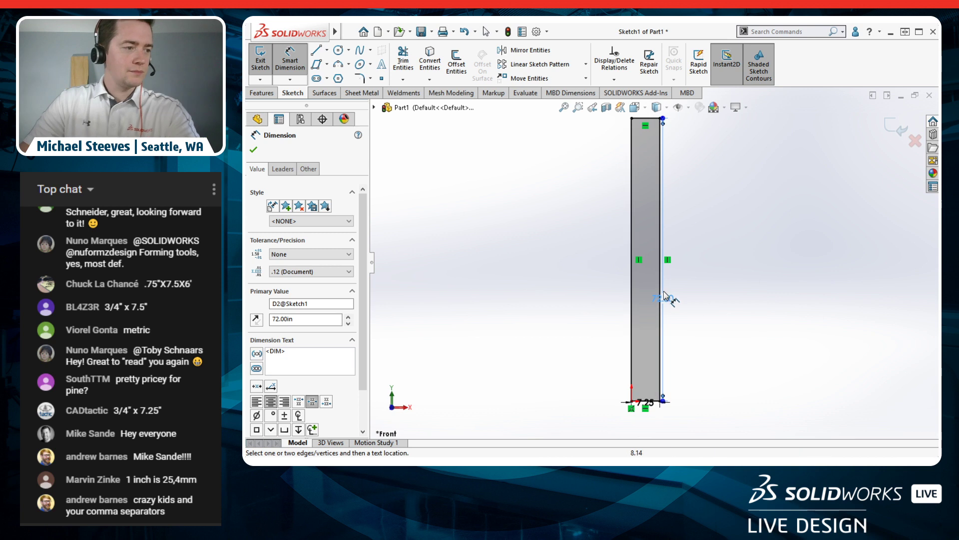
left_click_drag(672, 300, 699, 282)
left_click_drag(649, 403, 689, 424)
left_click(761, 324)
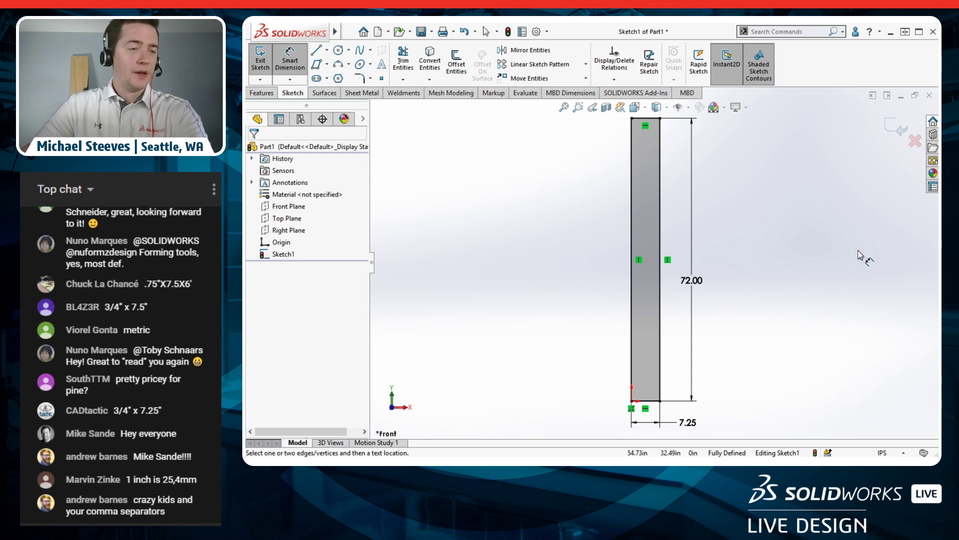
Step: Set a Custom unit system with feet & inches length, then edit Sketch1 again
left_click(892, 130)
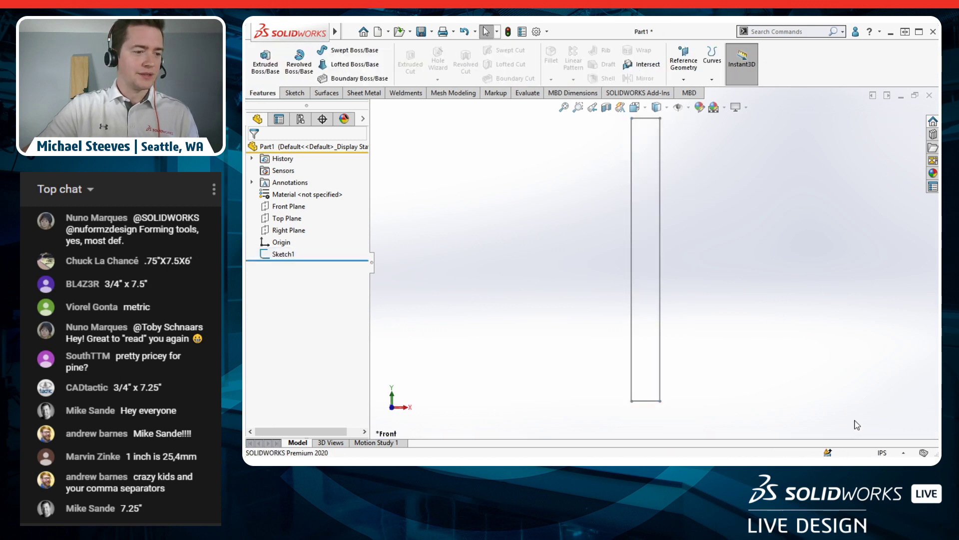
left_click(882, 453)
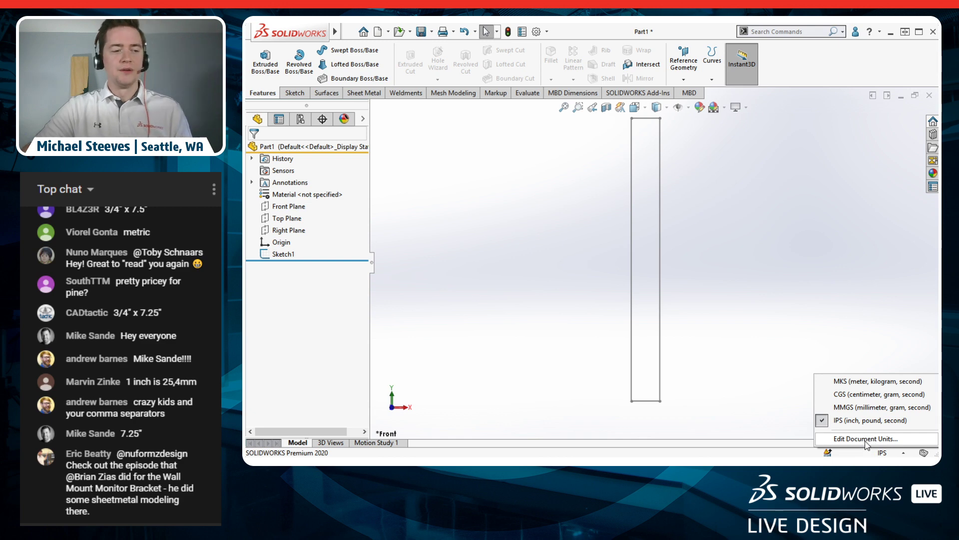
left_click(866, 439)
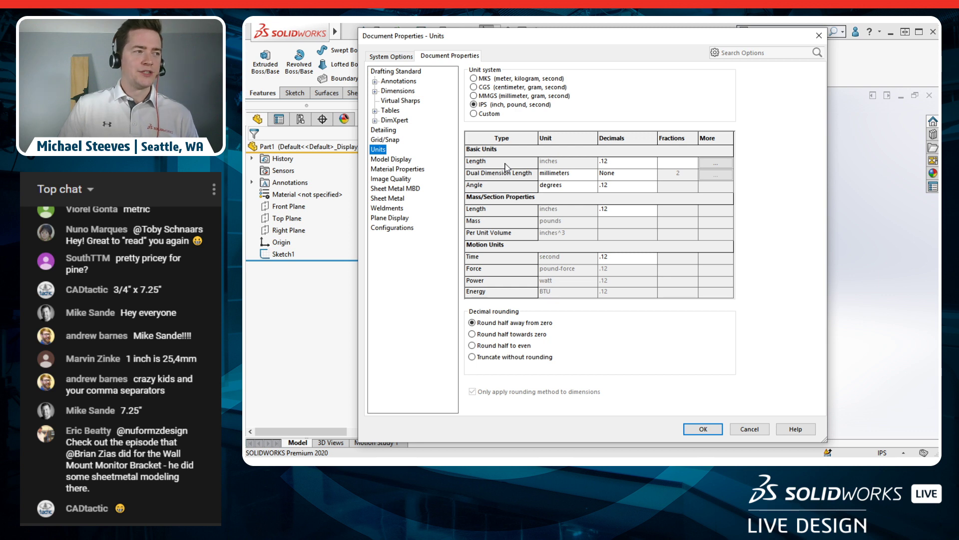
left_click(493, 116)
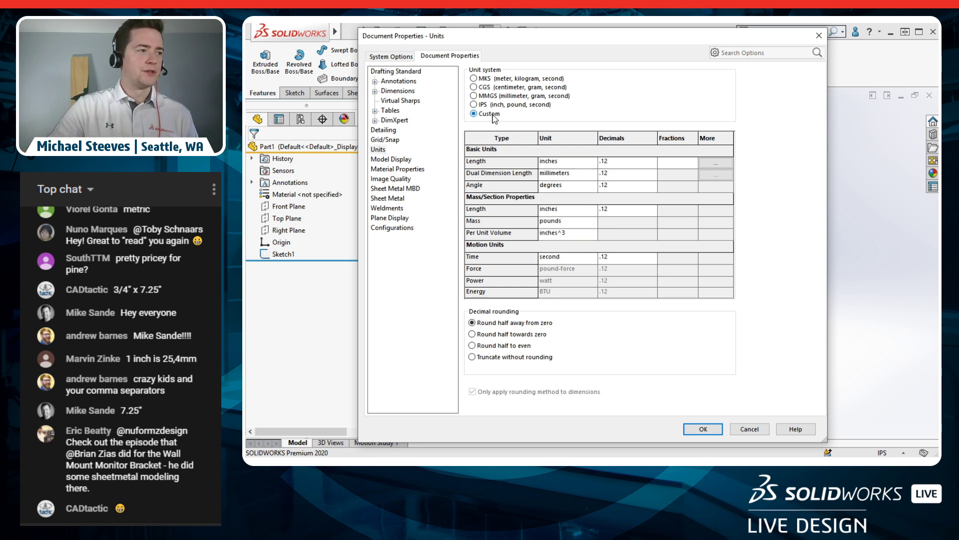
left_click(590, 164)
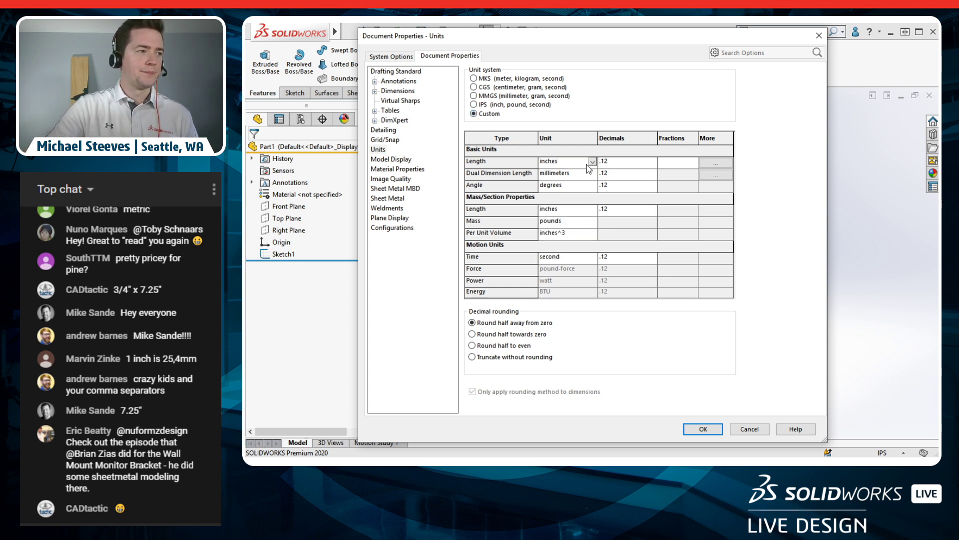
left_click(593, 163)
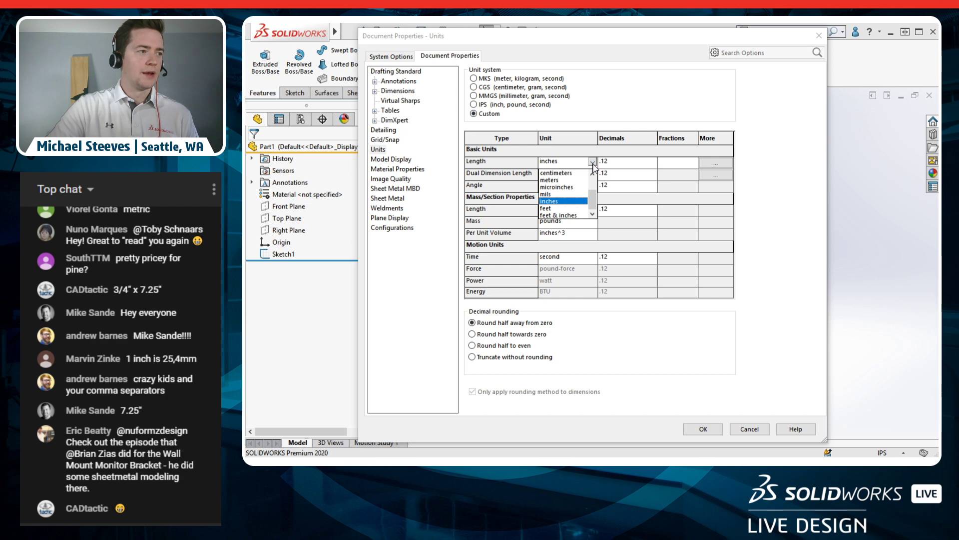
left_click(573, 216)
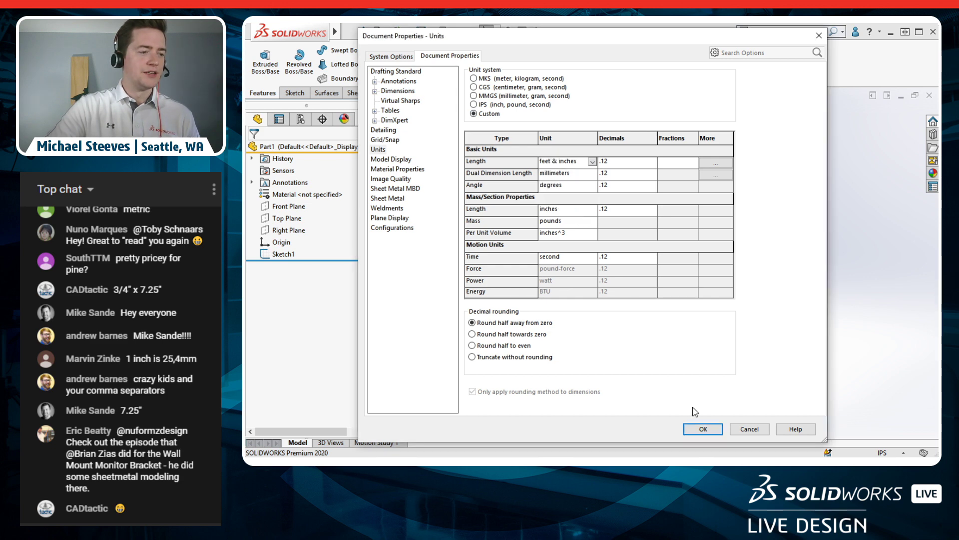
left_click(701, 427)
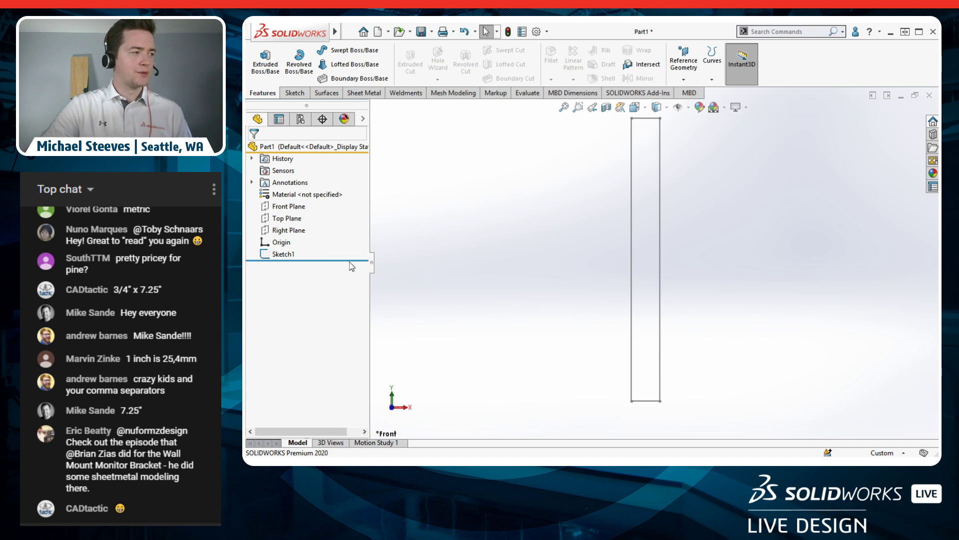
left_click(284, 254)
left_click(275, 221)
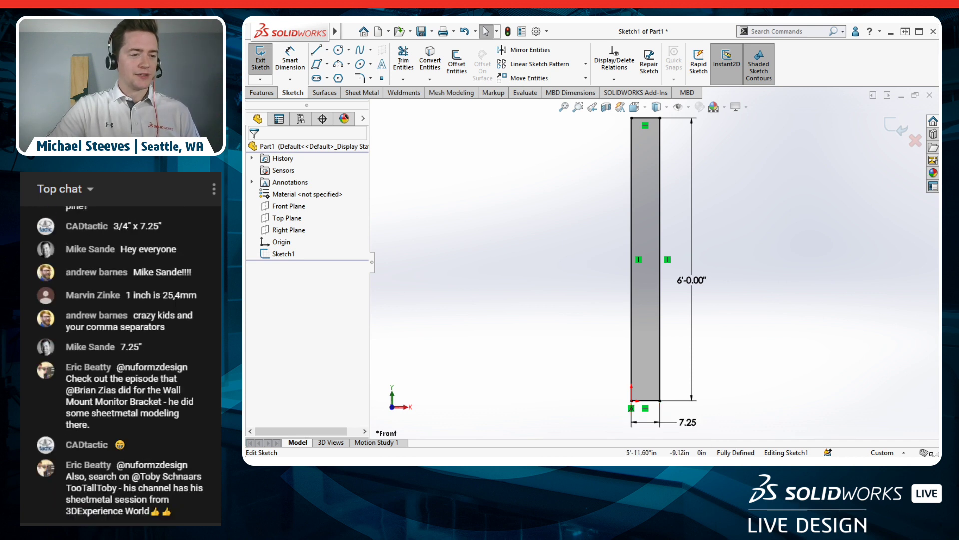
Step: Set length Fractions to 4 so dimensions read 6'-0" and 7 1/4", then edit the width dimension
left_click(883, 453)
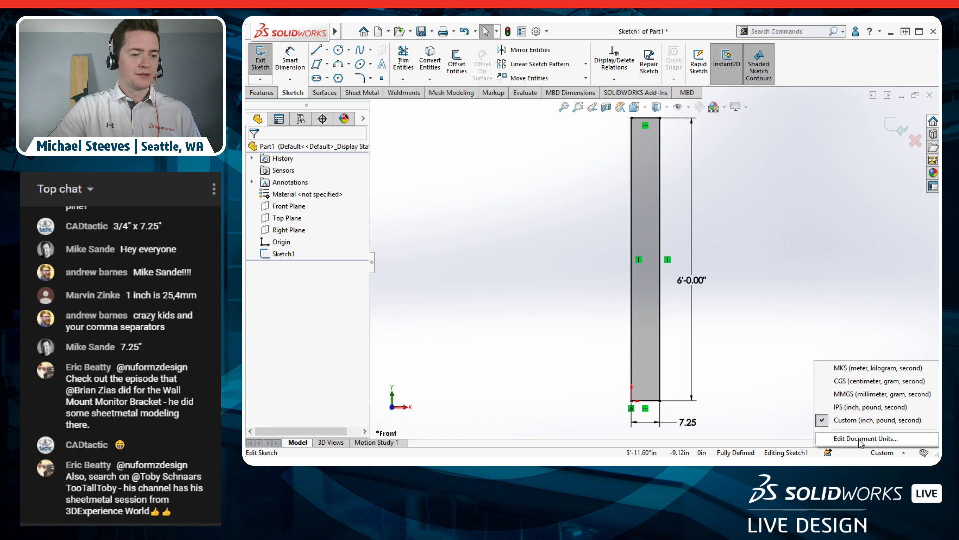
left_click(860, 439)
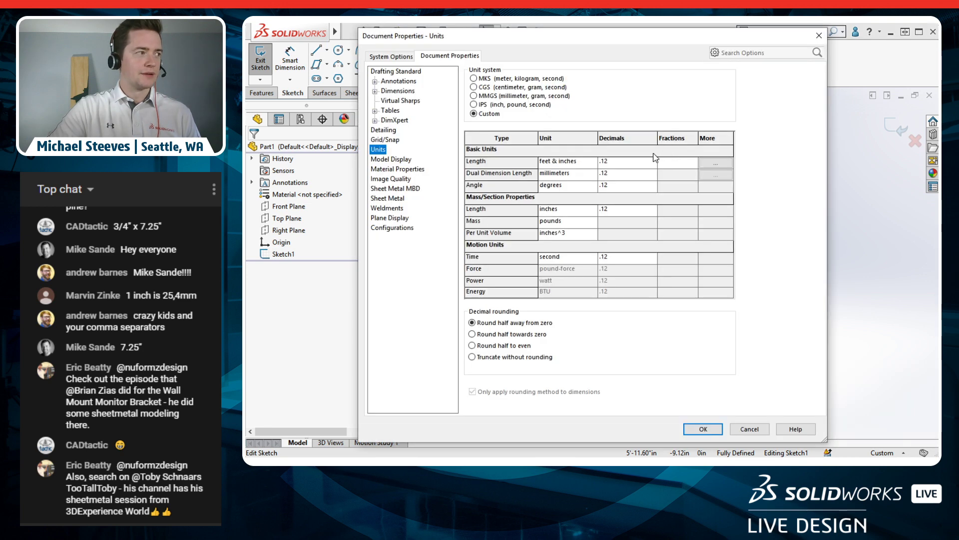
left_click(681, 165)
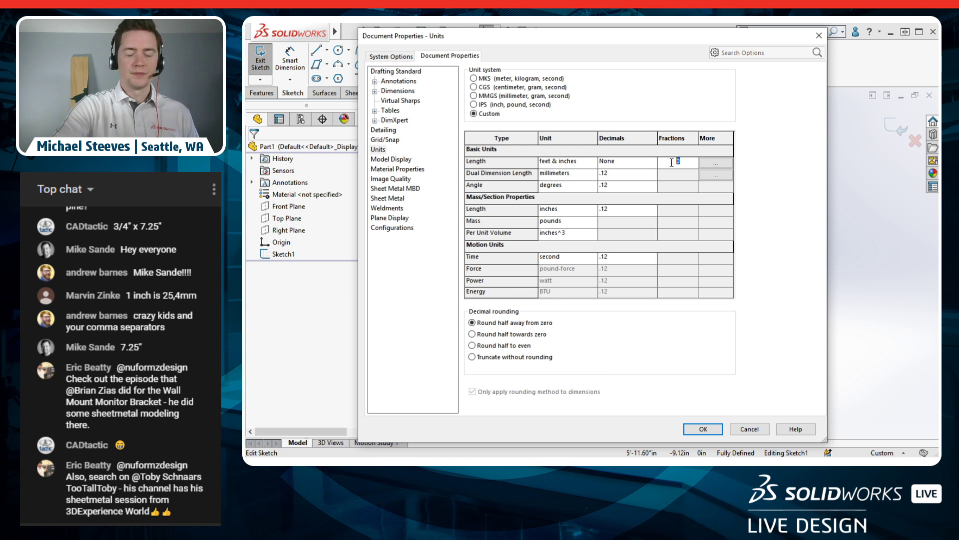
type("4")
key("Tab")
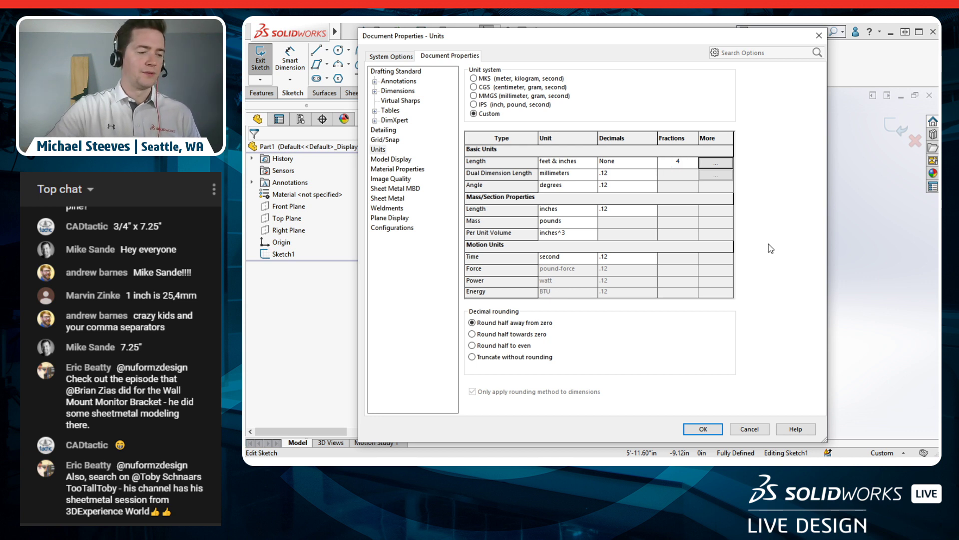
left_click(702, 430)
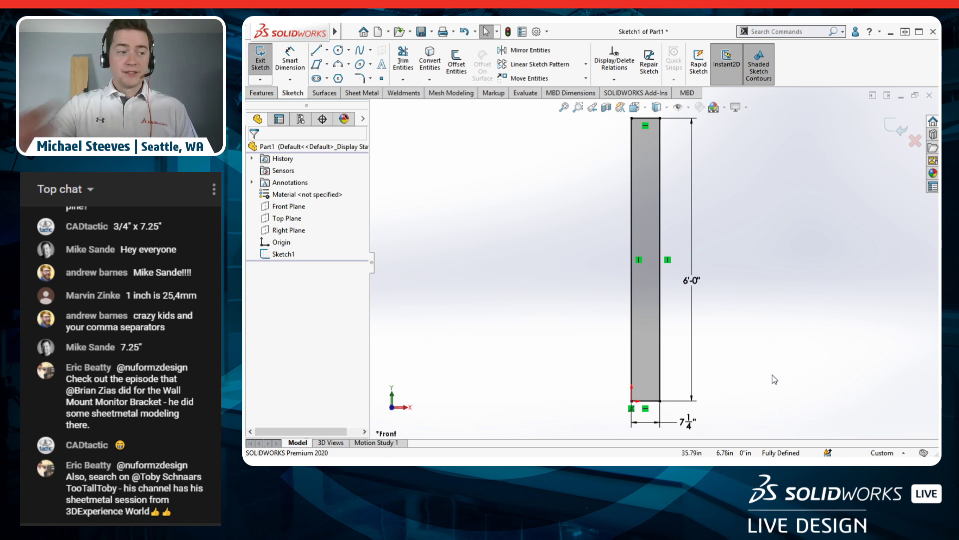
double_click(687, 421)
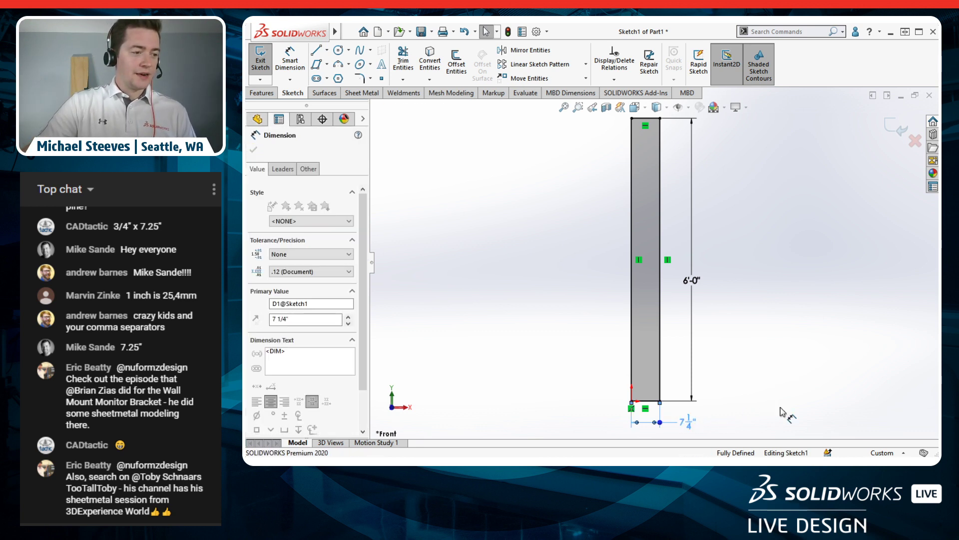
left_click_drag(709, 386, 783, 231)
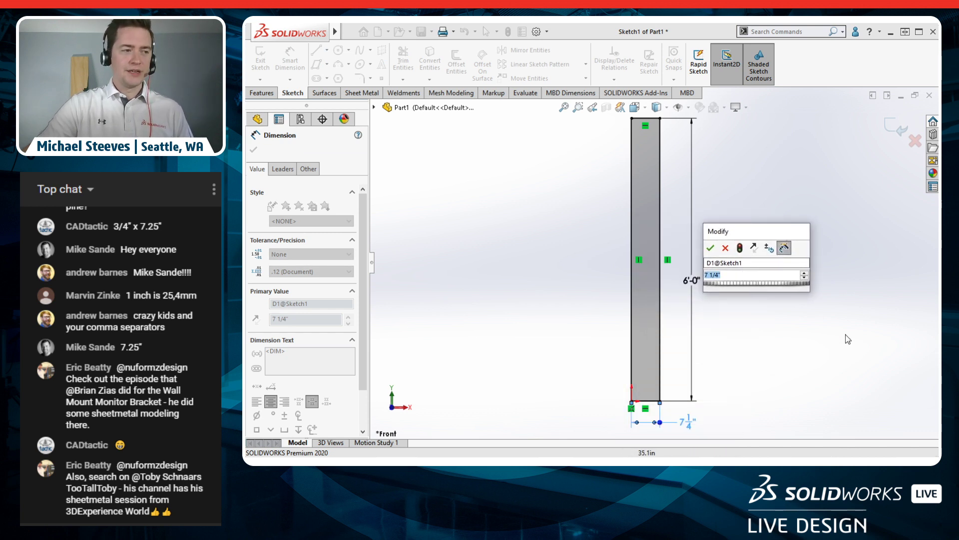
Step: Enter 6, then 7-1/4, for the board width, which leaves it at 6 3/4"
type("6")
key("Return")
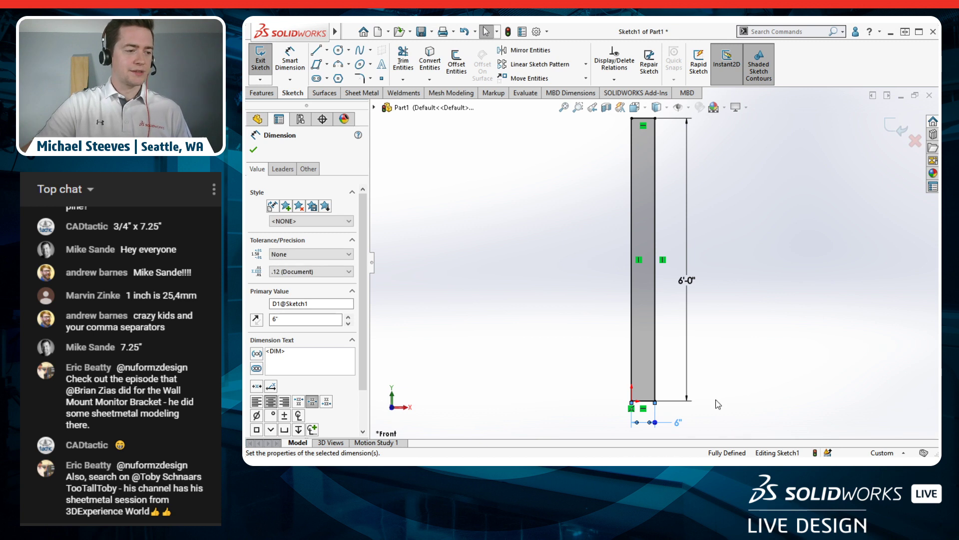
double_click(678, 425)
left_click_drag(708, 389, 816, 206)
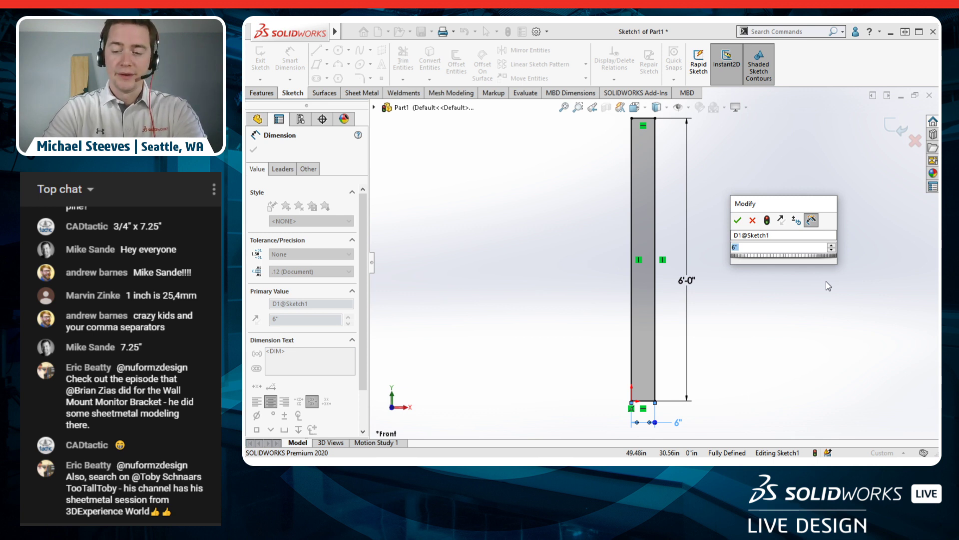
type("7-")
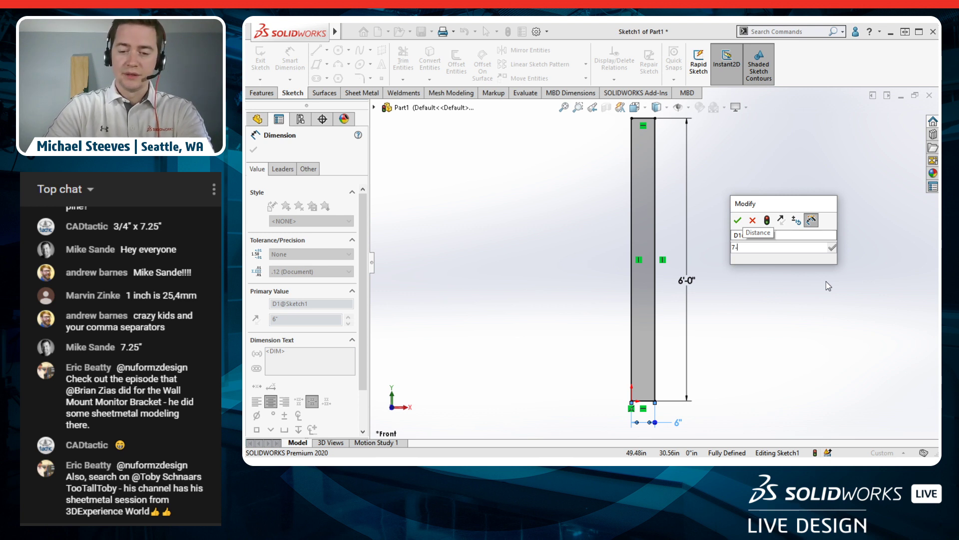
type("1/4")
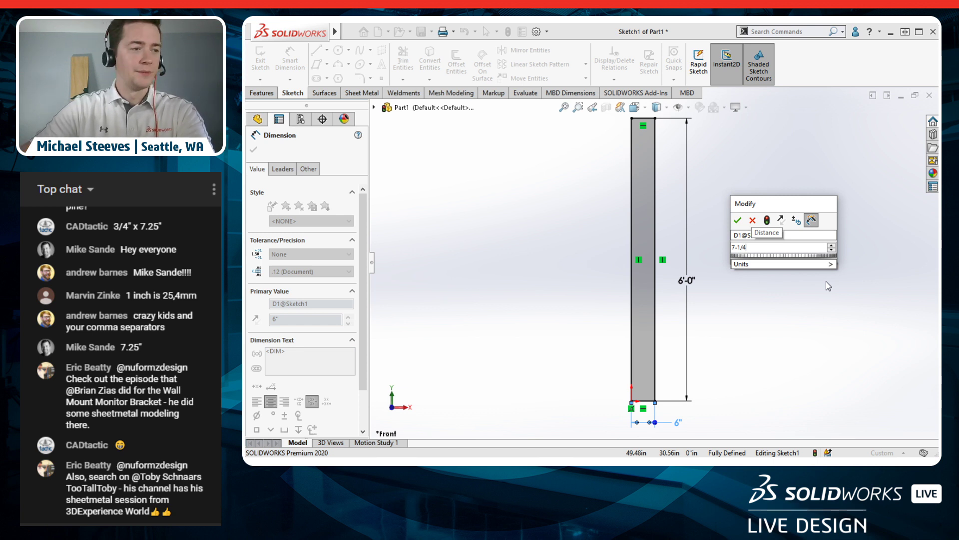
key("Return")
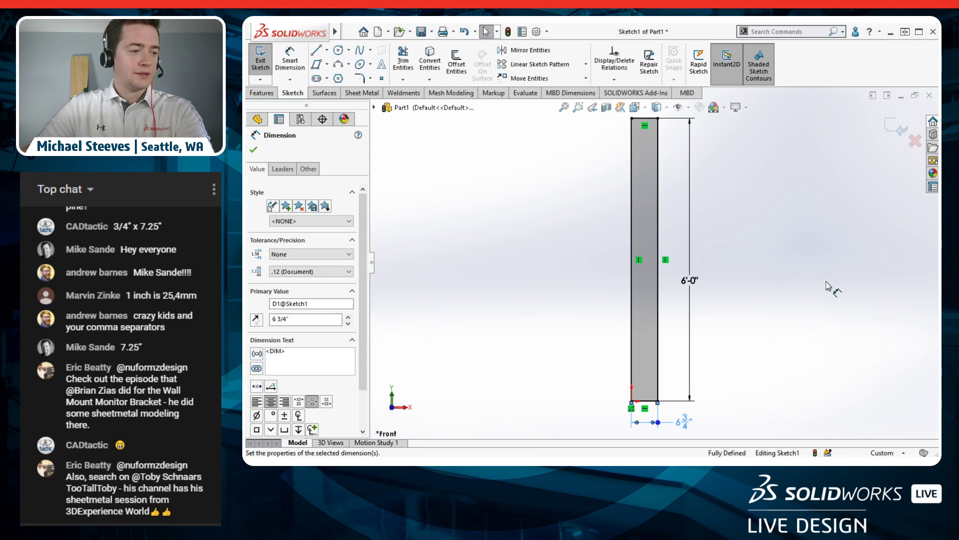
Step: Replace the width value with 7 1/4 inches
double_click(685, 421)
left_click_drag(705, 390, 804, 215)
left_click(770, 257)
left_click_drag(770, 257, 687, 247)
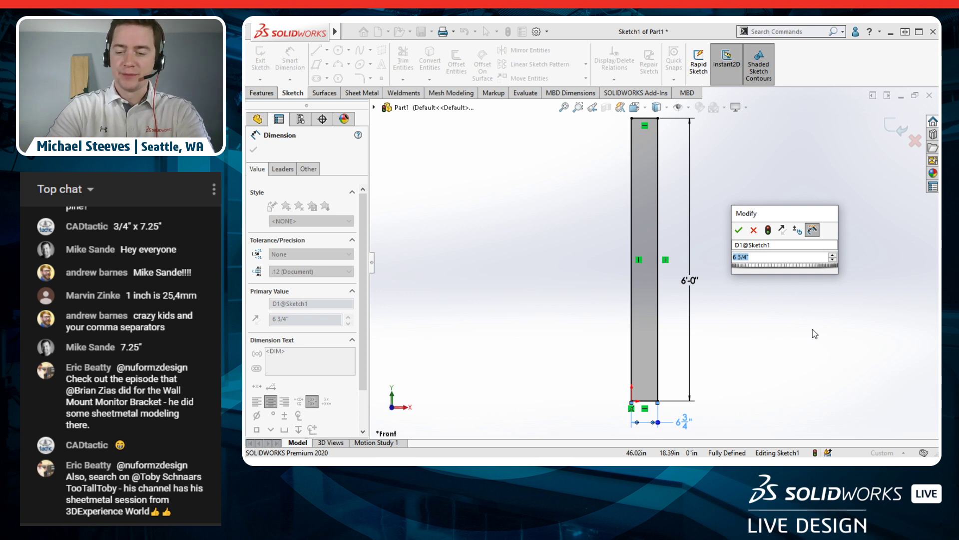
type("7")
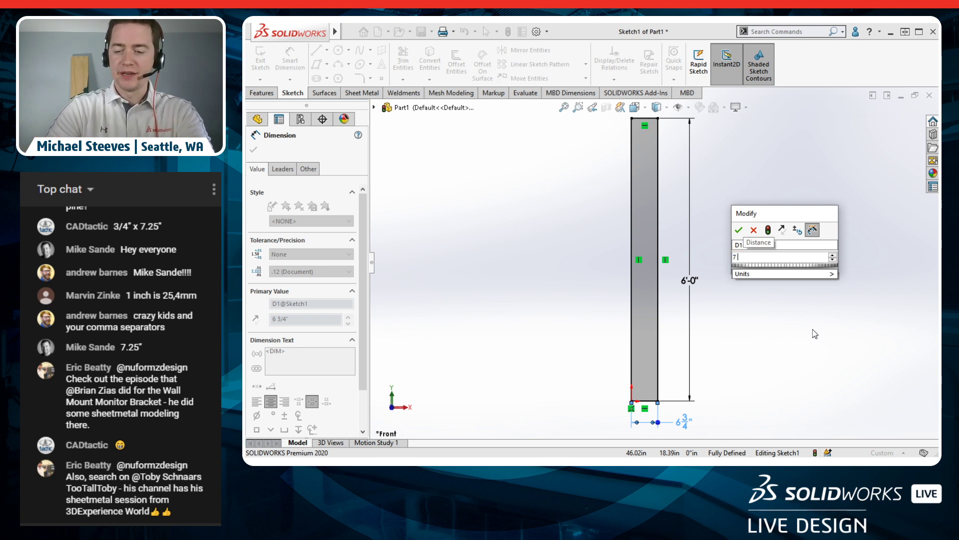
type(" 1/4")
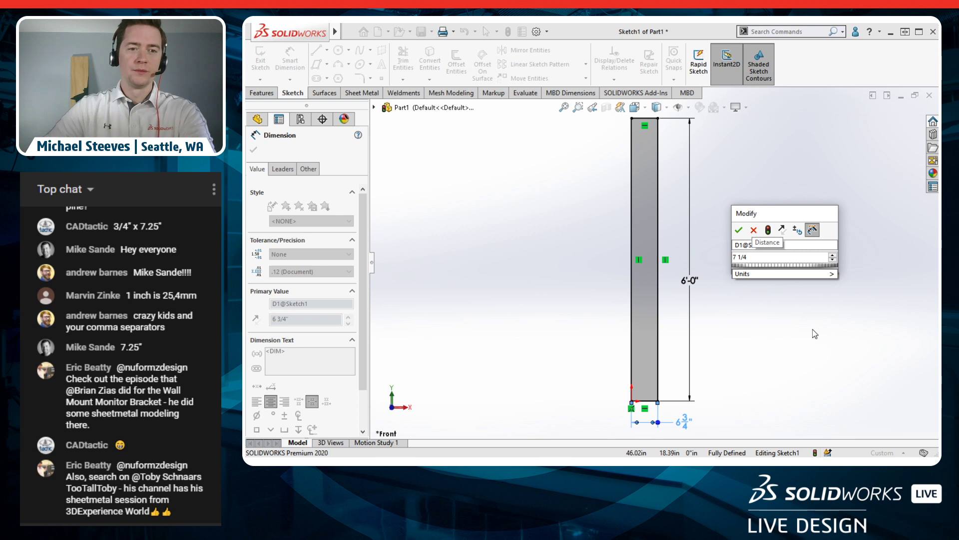
key("Return")
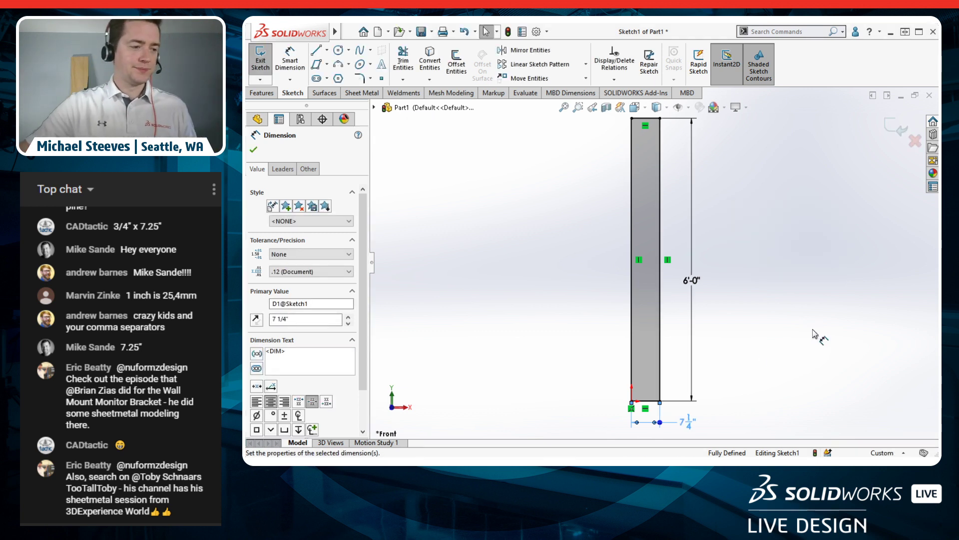
left_click(689, 286)
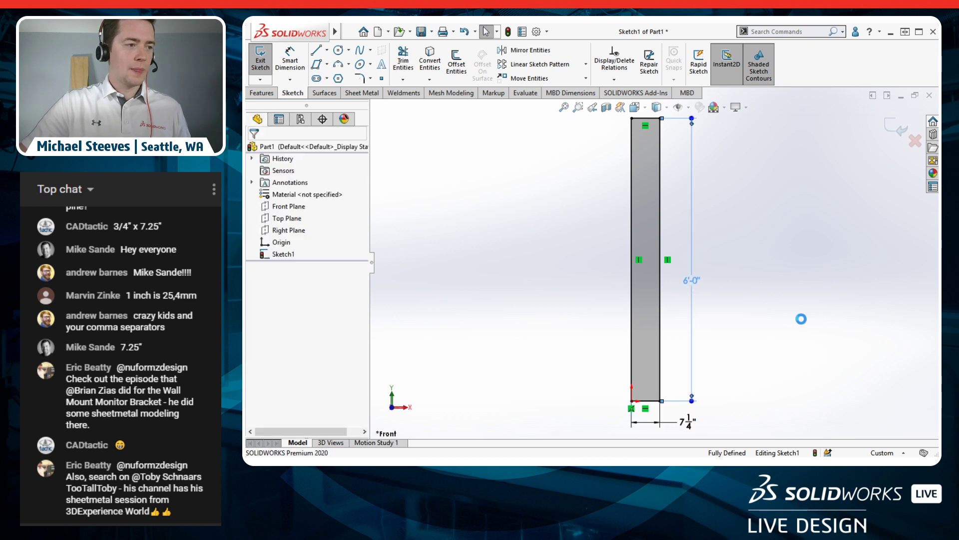
left_click(658, 294)
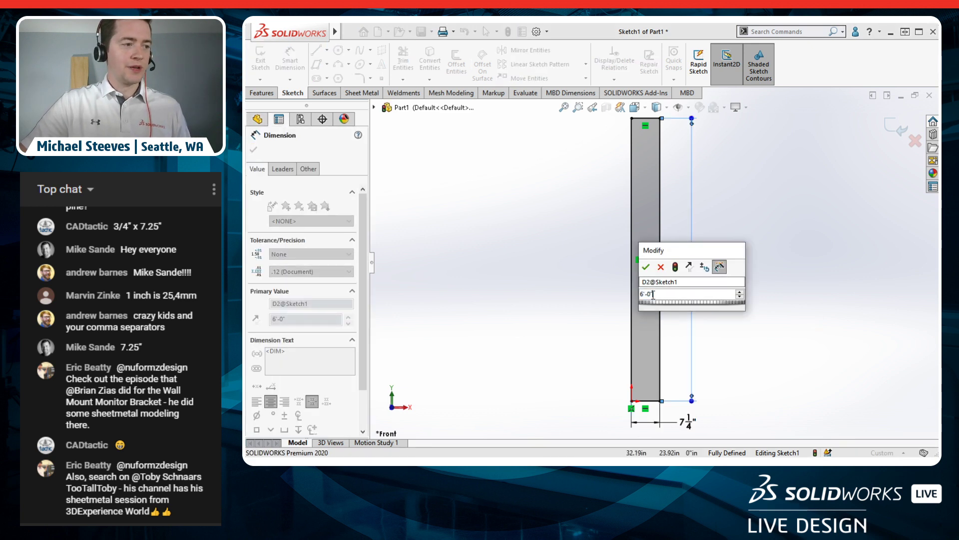
left_click(646, 294)
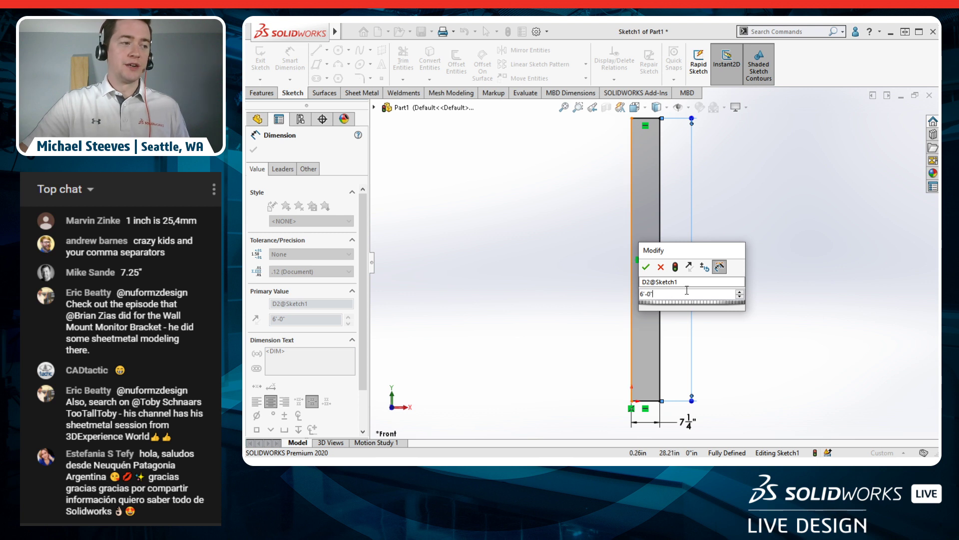
key("Return")
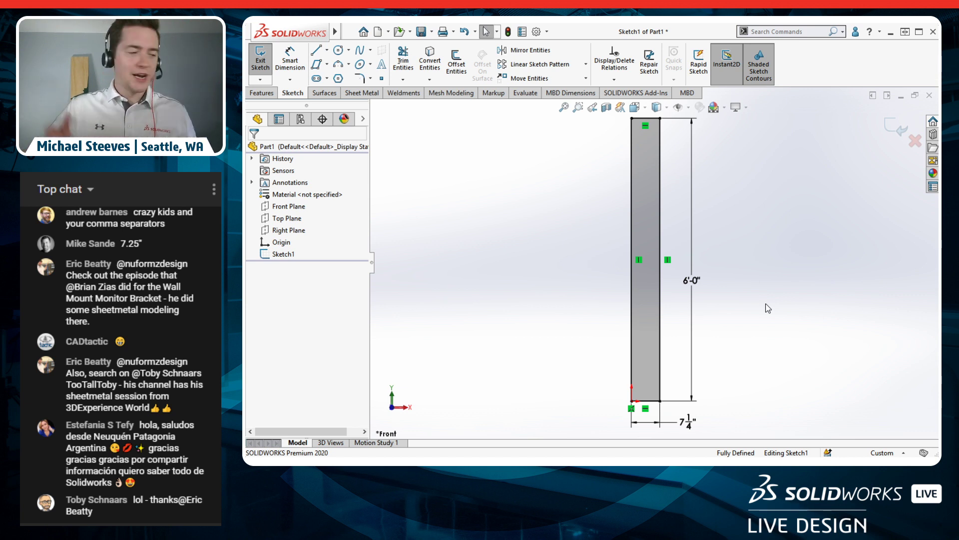
Step: Change the bottom width dimension to 7.33 in
double_click(689, 421)
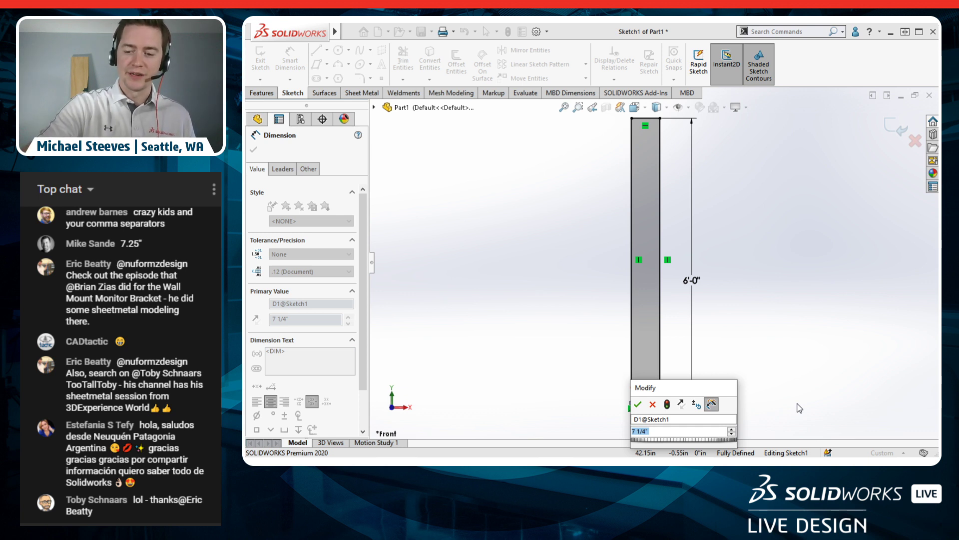
type("7/.33")
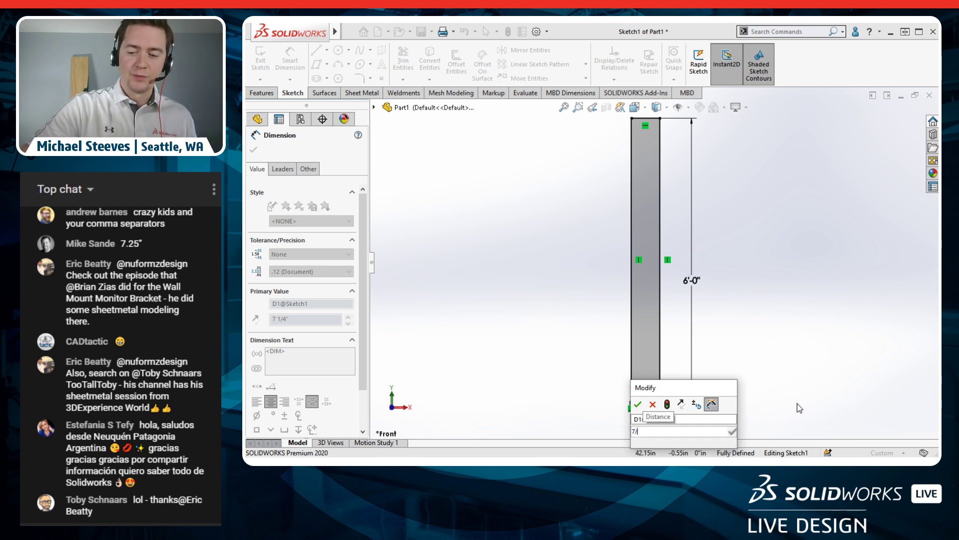
key("BackSpace")
key("BackSpace")
key("BackSpace")
key("BackSpace")
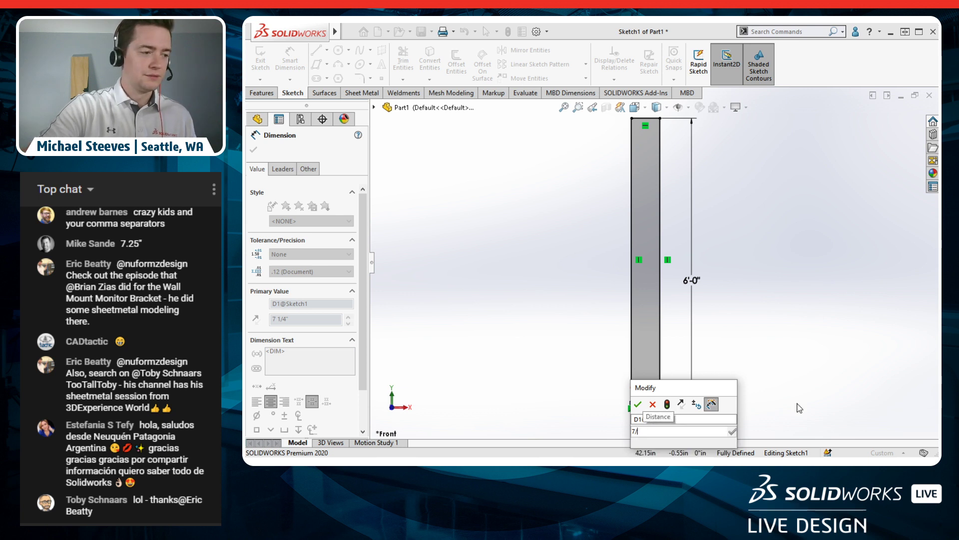
type(".33")
key("Return")
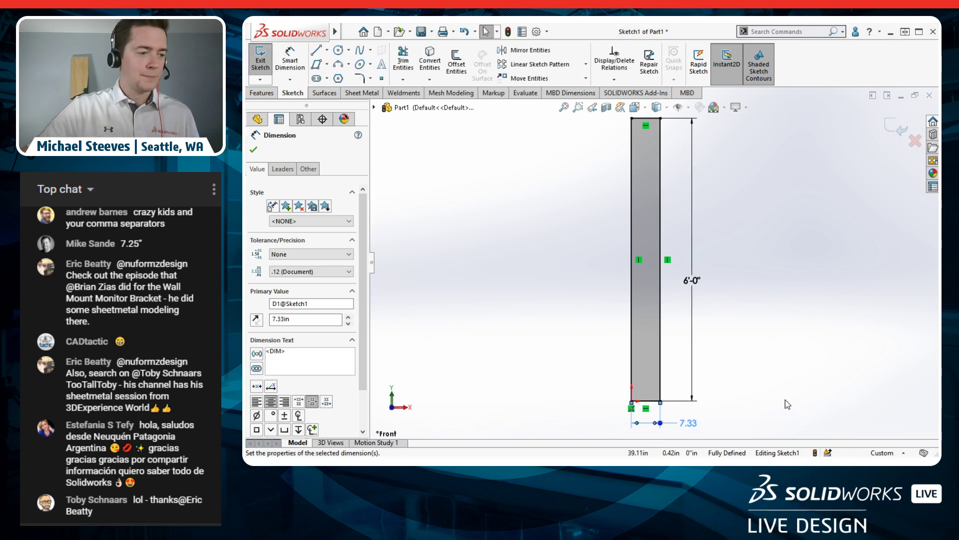
left_click(788, 404)
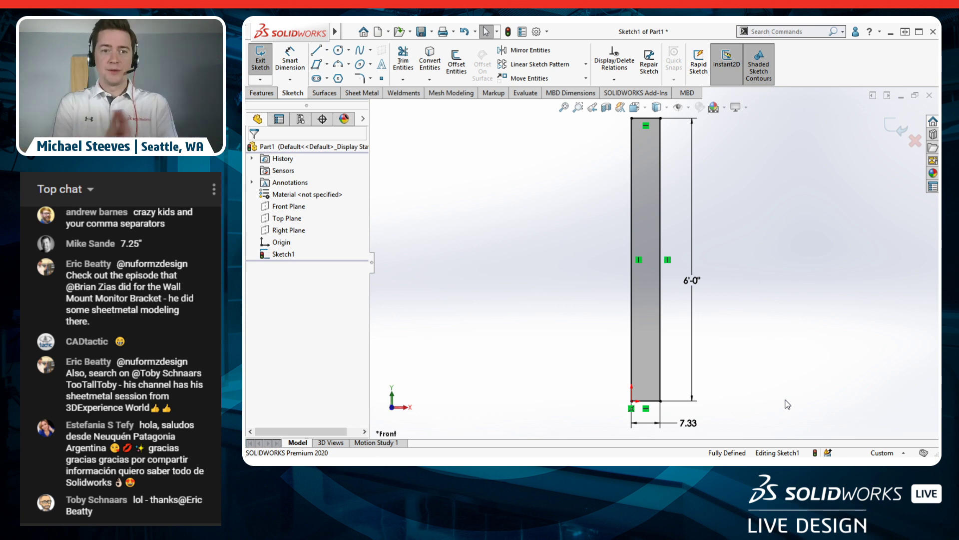
Step: Turn on Round to Nearest Fraction for length units in Document Units
left_click(896, 454)
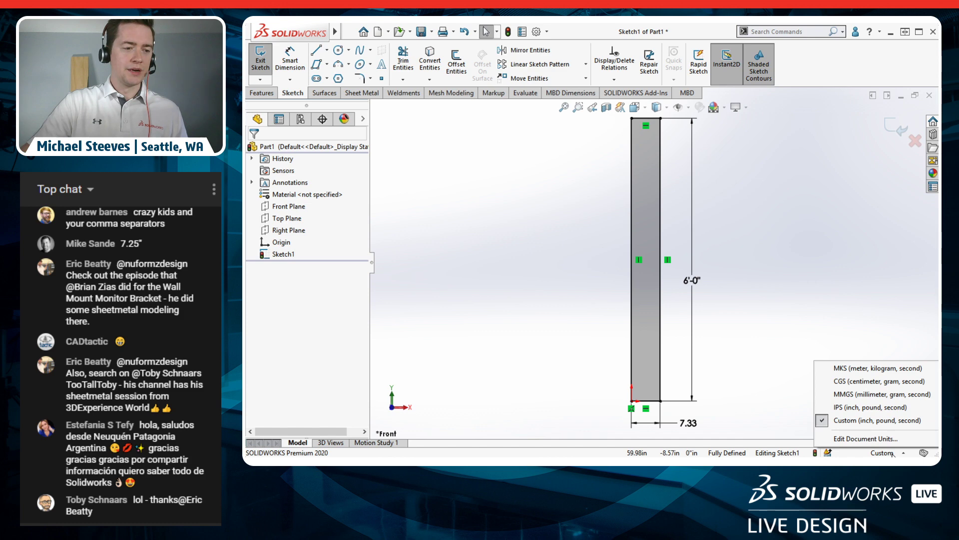
left_click(863, 439)
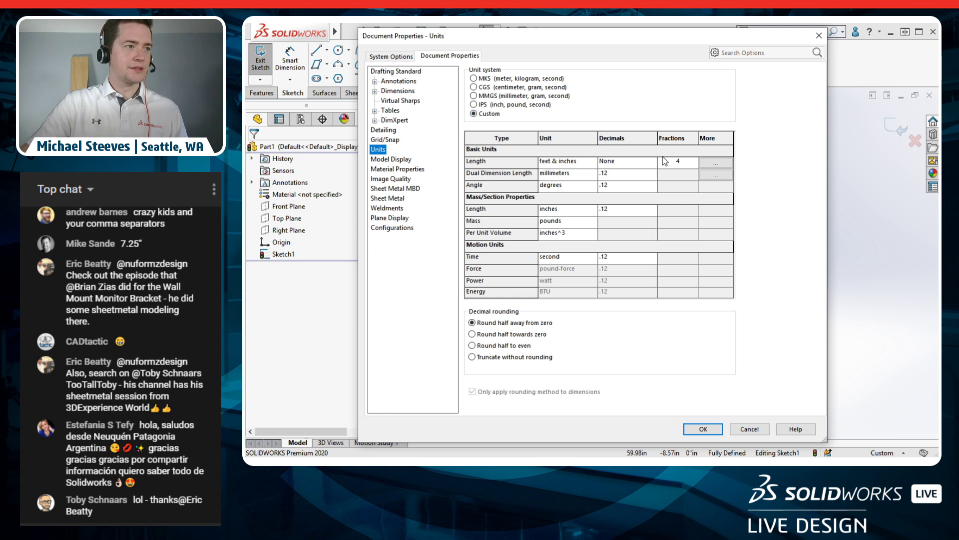
left_click(722, 162)
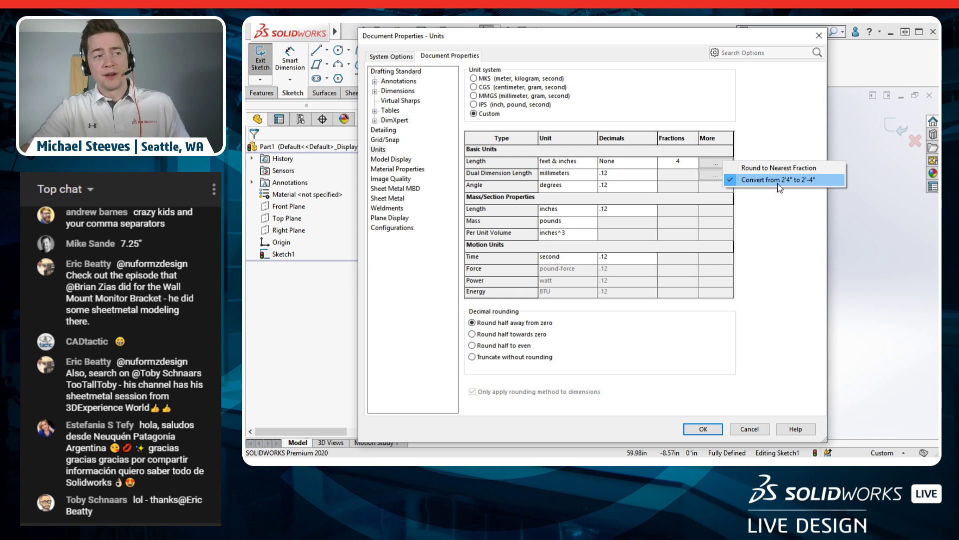
left_click(820, 170)
left_click(704, 429)
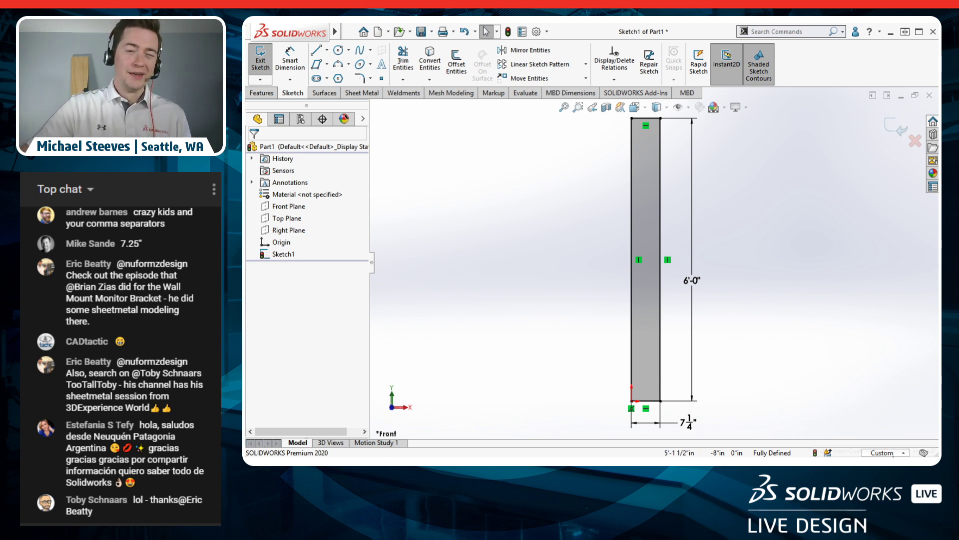
left_click(883, 448)
left_click(872, 440)
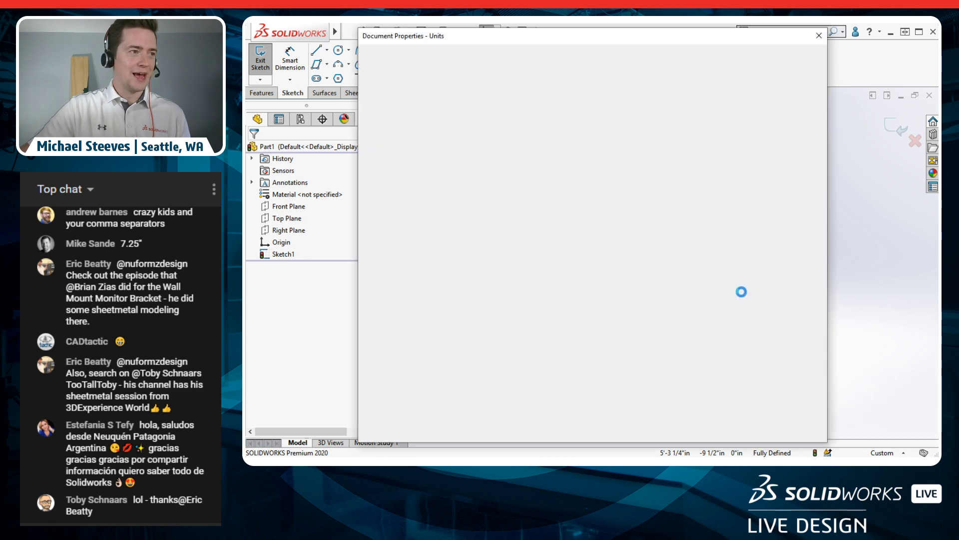
left_click(712, 165)
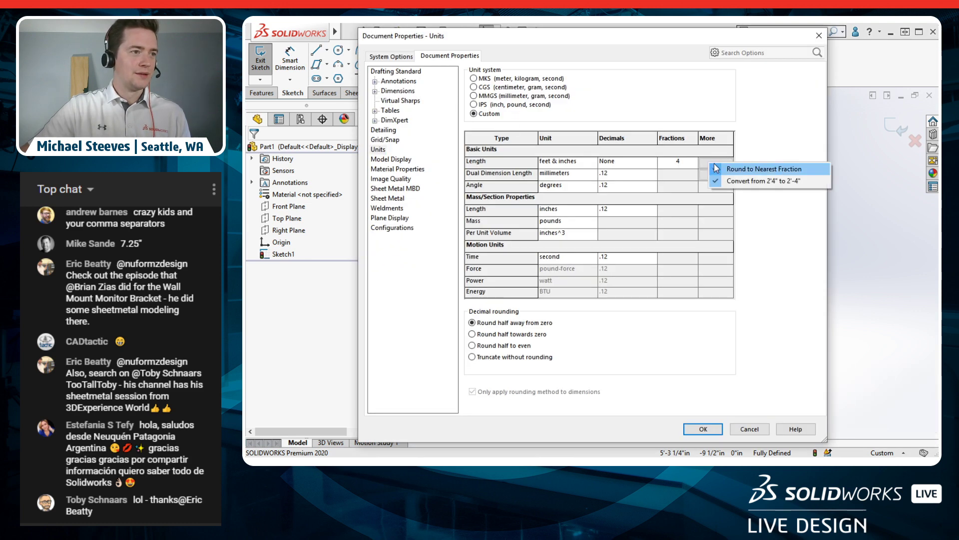
left_click(728, 170)
left_click(715, 431)
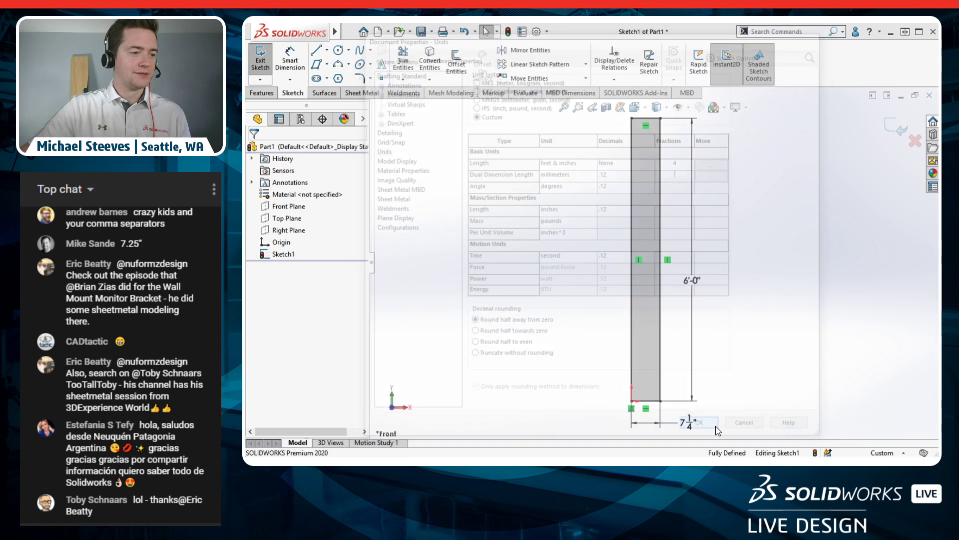
Step: Reset the board width to 7 1/4" and exit Sketch1
double_click(695, 425)
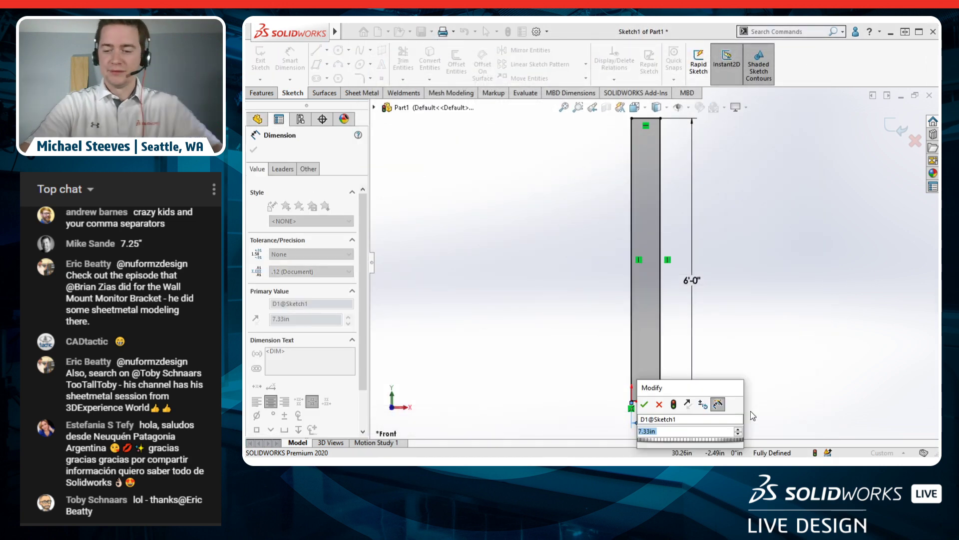
type("7 1/")
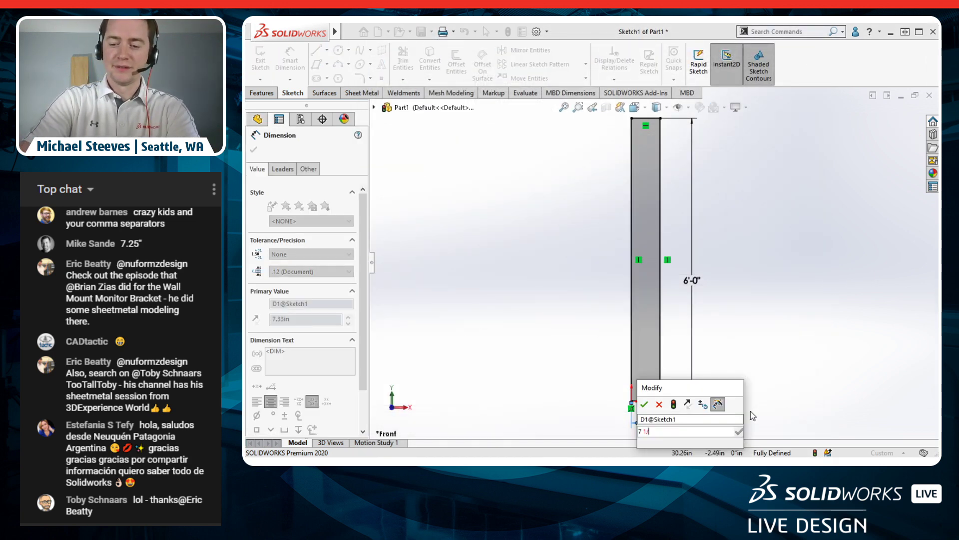
type("4")
key("Return")
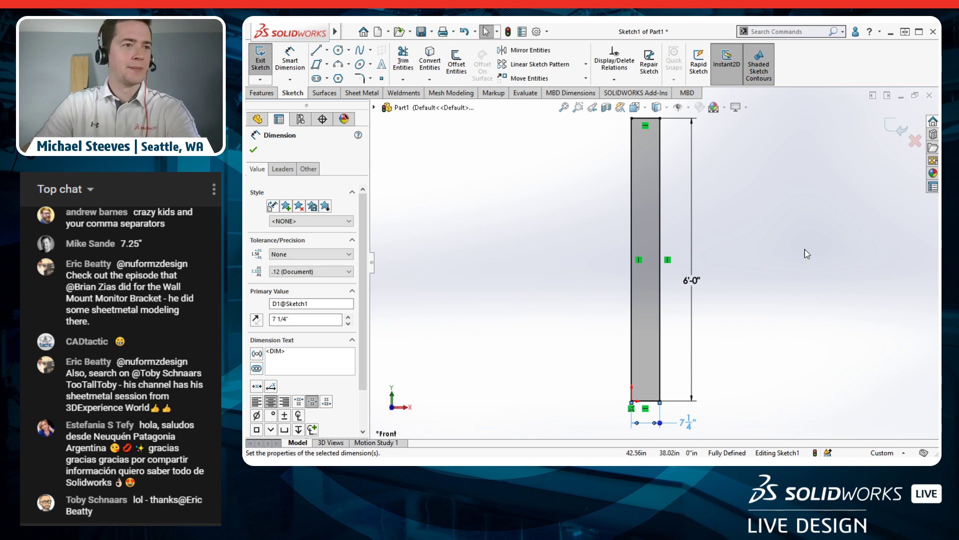
left_click(889, 132)
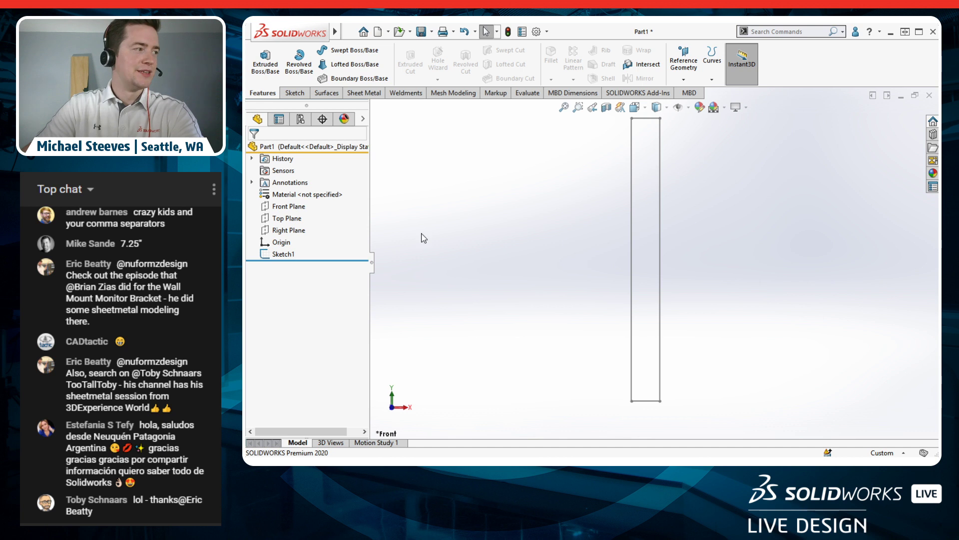
Step: Extrude Sketch1 to a 3/4" depth as Boss-Extrude1 and orbit around the board
left_click(284, 254)
left_click(266, 61)
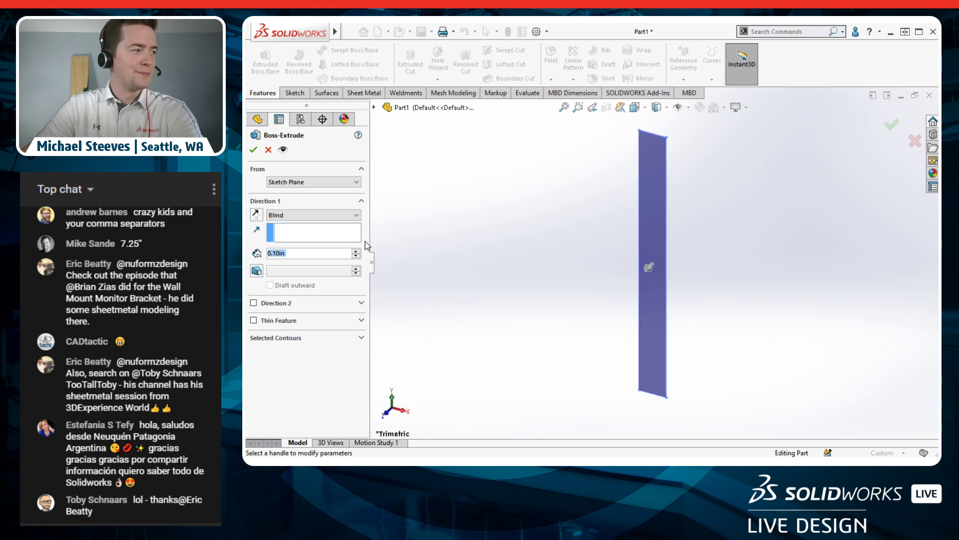
type("3/4\"")
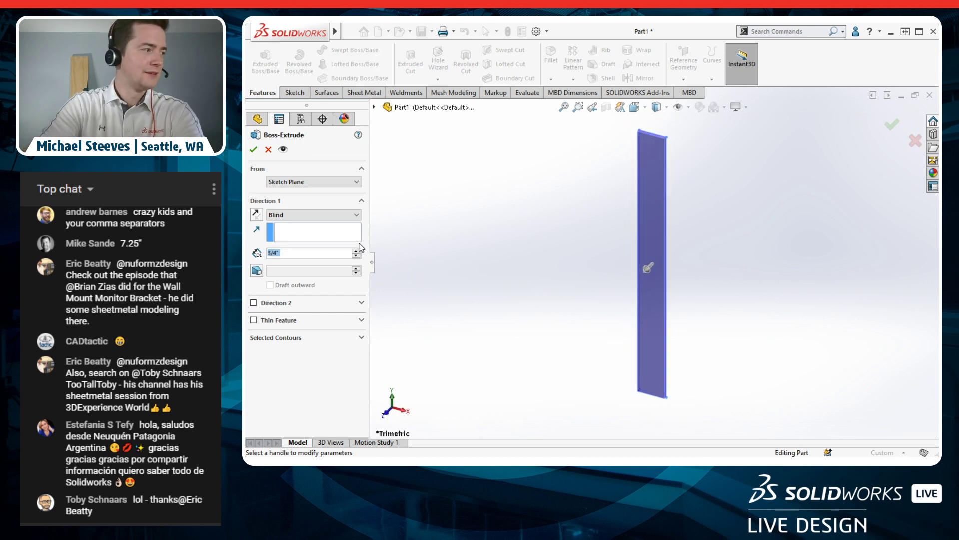
key("Return")
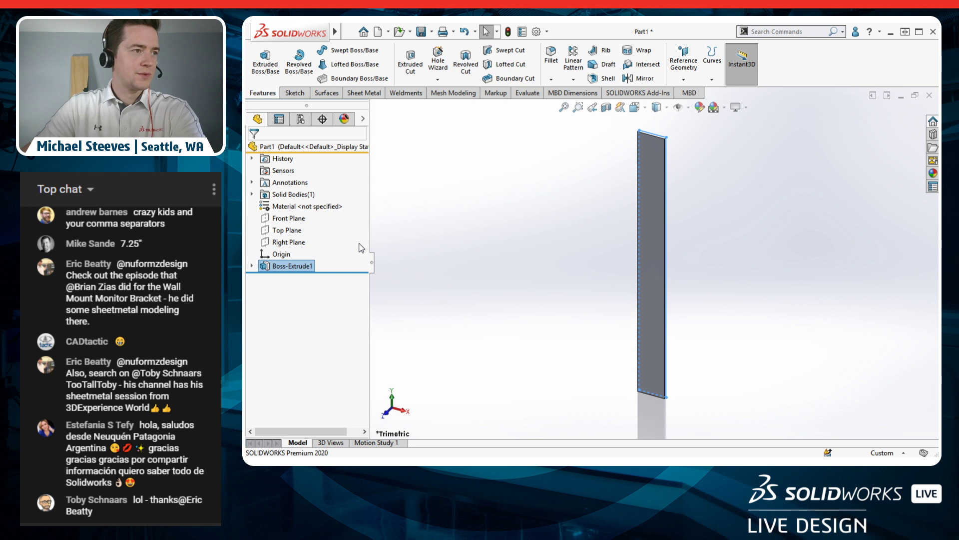
left_click(584, 292)
middle_click_drag(676, 297, 704, 291)
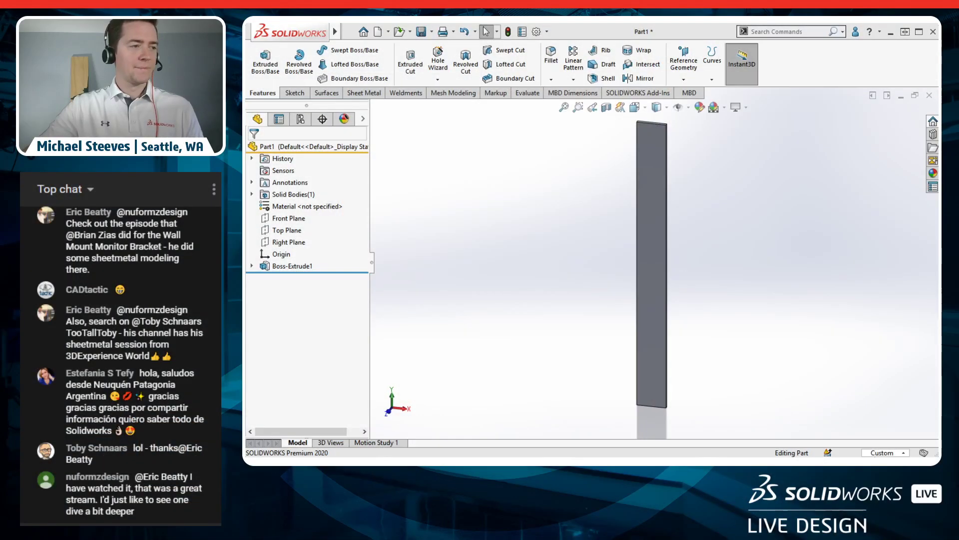
Step: Start a new sketch on the board's front face and set the view Normal To it
left_click(654, 283)
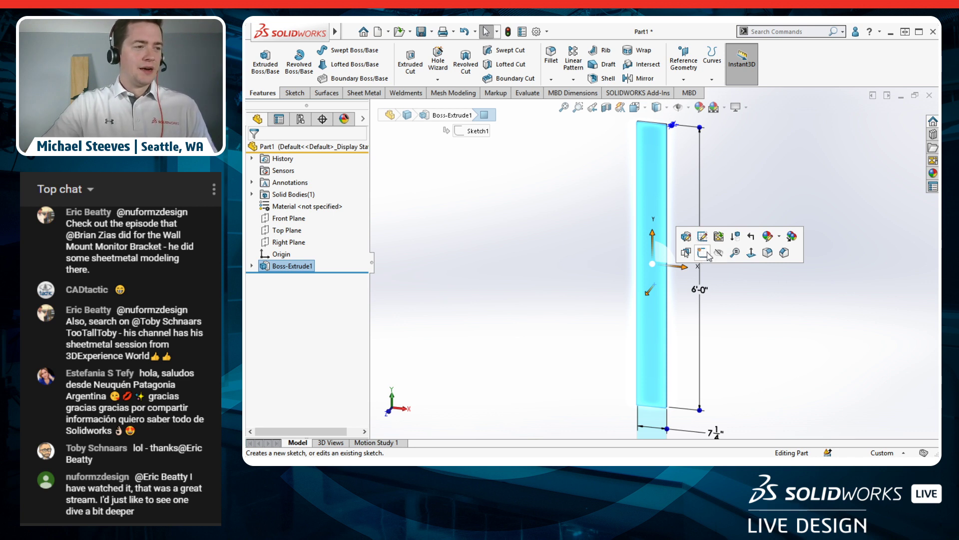
left_click(747, 196)
left_click(653, 198)
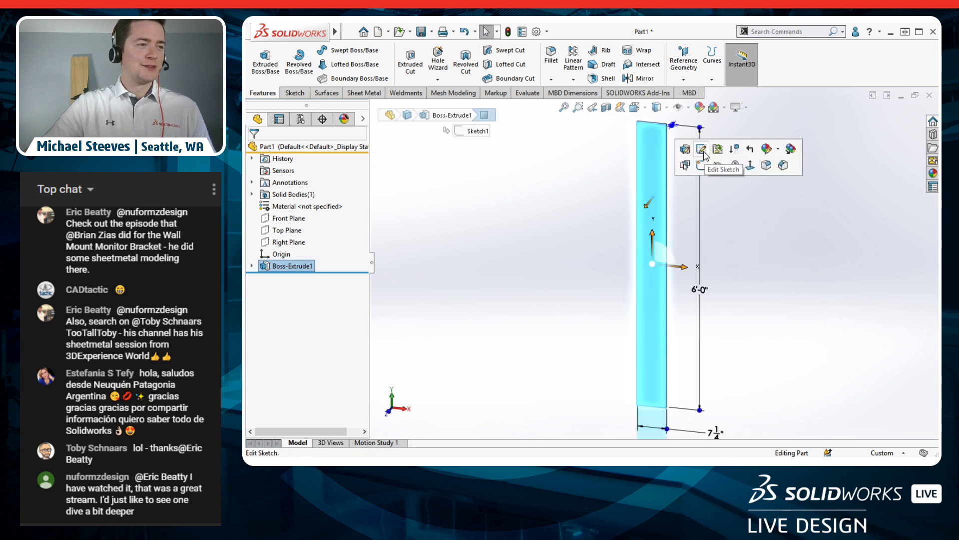
left_click(740, 237)
left_click(654, 205)
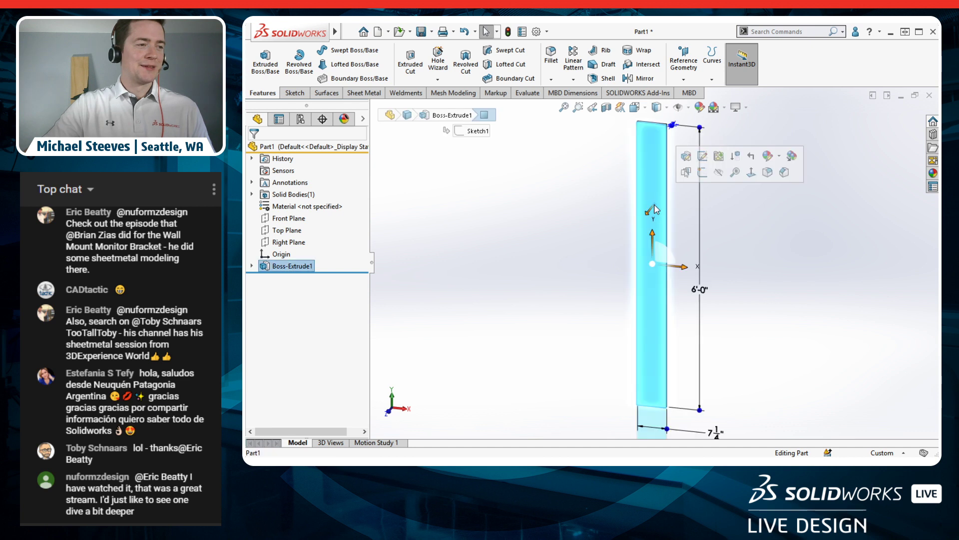
left_click(702, 173)
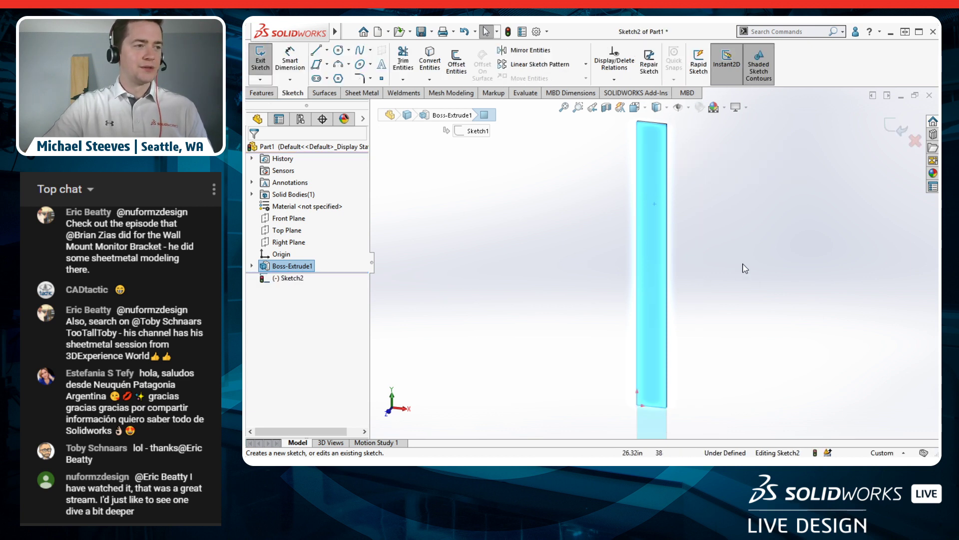
key("space")
left_click(854, 303)
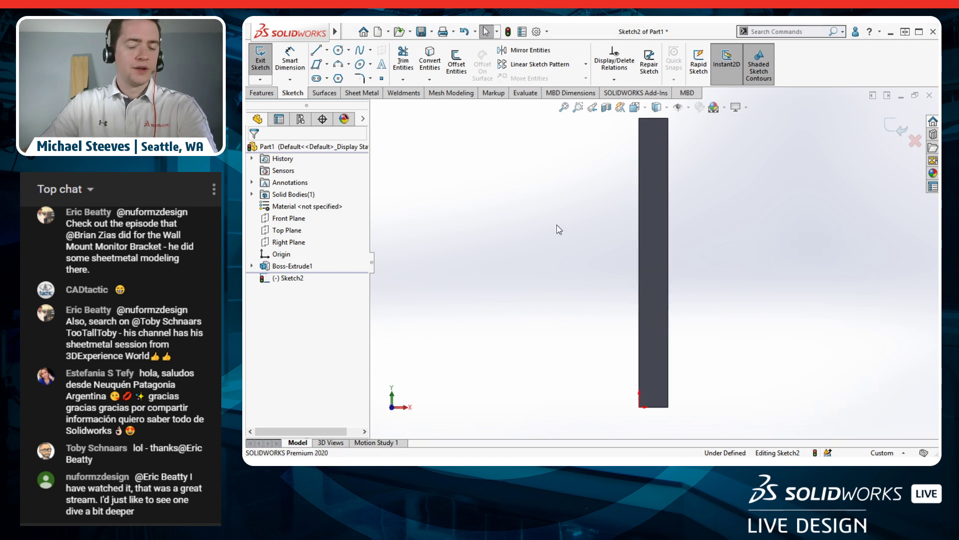
Step: Insert needle1.jpg from Desktop > Growth Chart into the sketch as a sketch picture
type("wsketch")
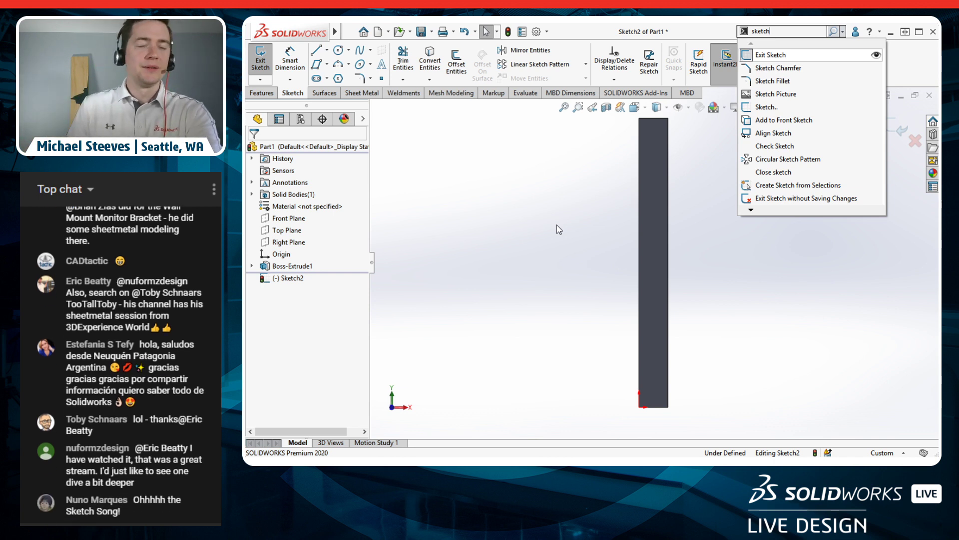
type(" pictur")
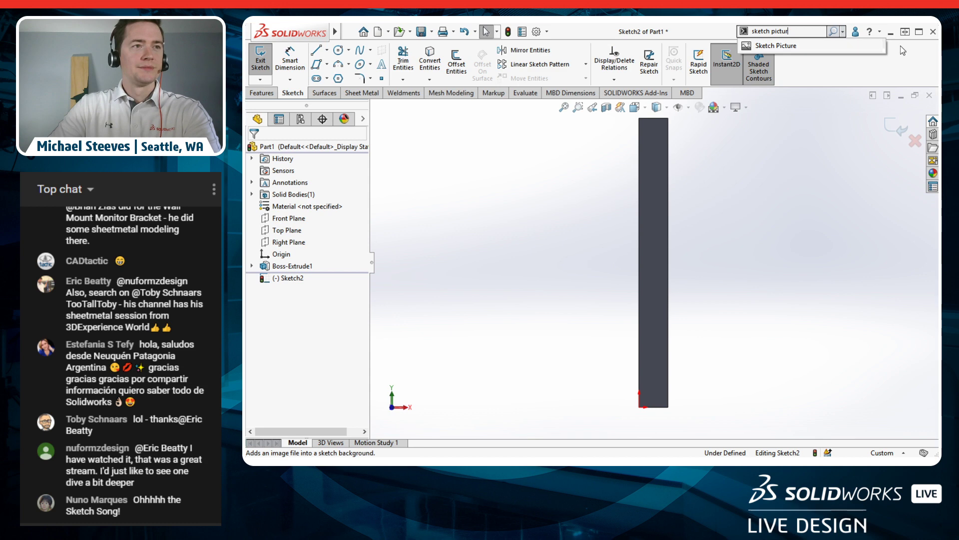
left_click(876, 46)
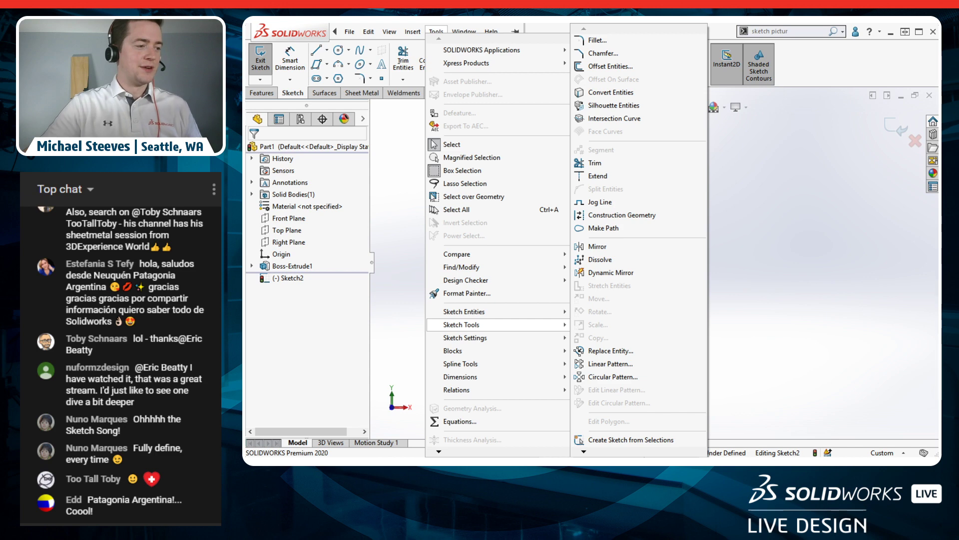
left_click(788, 286)
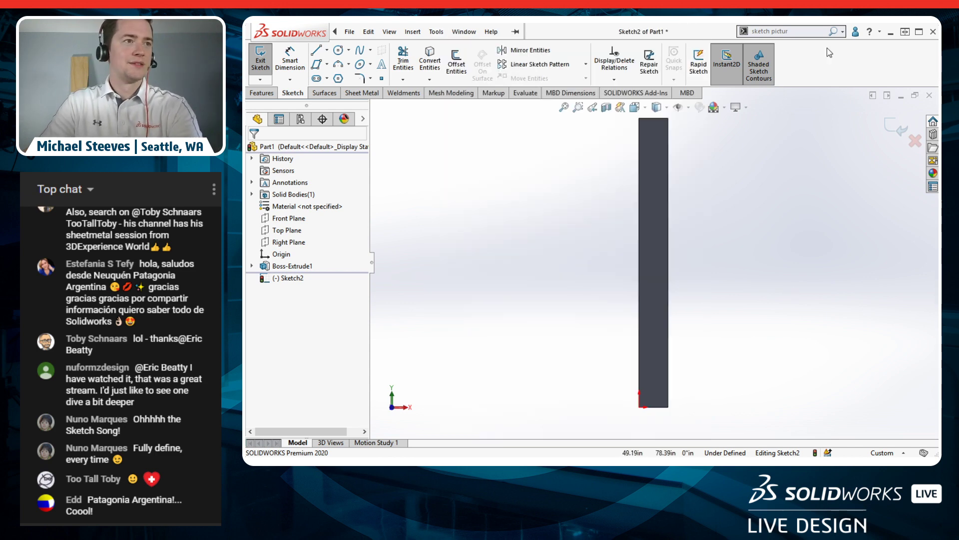
left_click(831, 33)
left_click(814, 45)
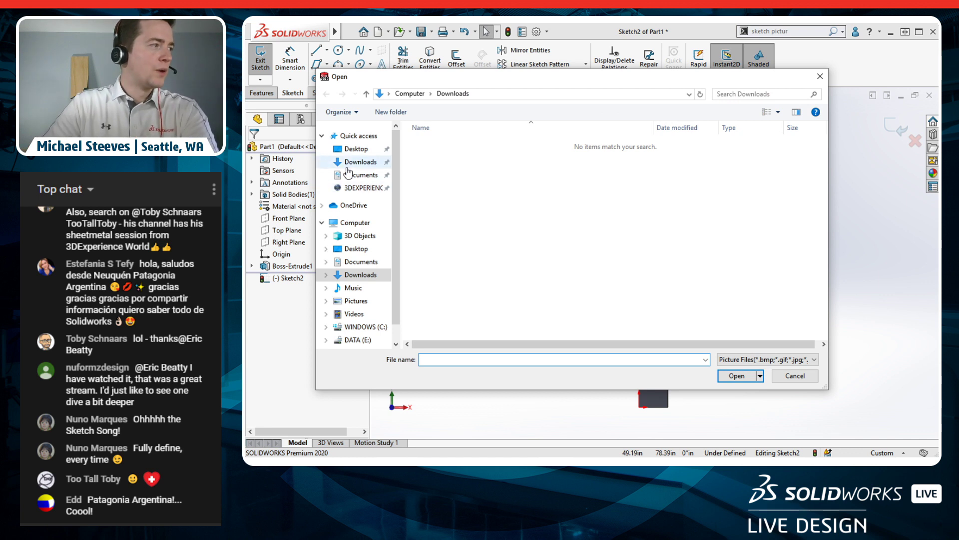
left_click(356, 148)
double_click(439, 155)
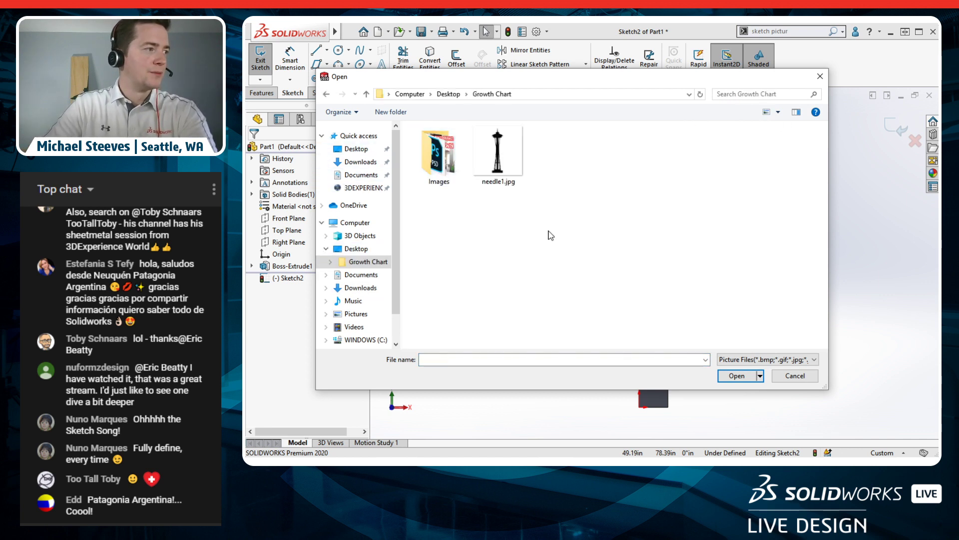
left_click(513, 163)
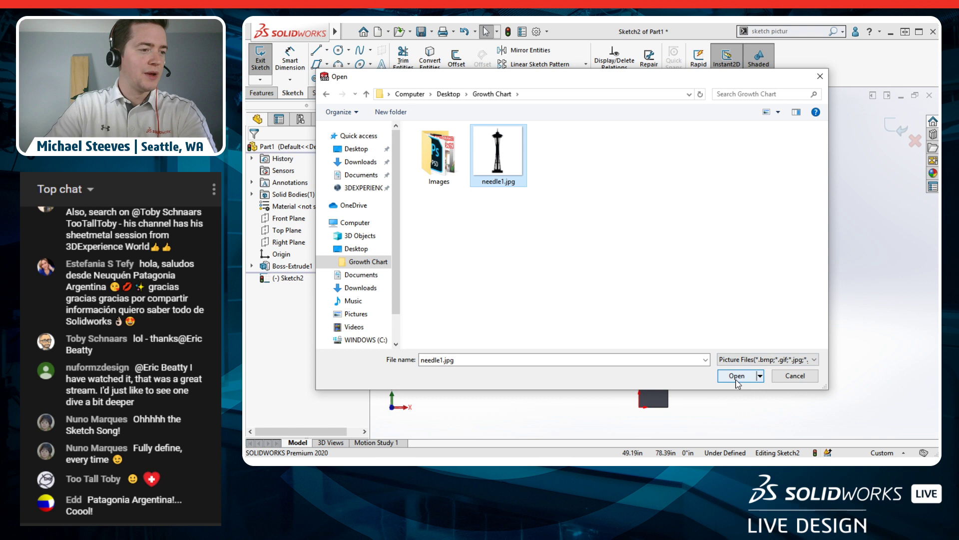
left_click(784, 359)
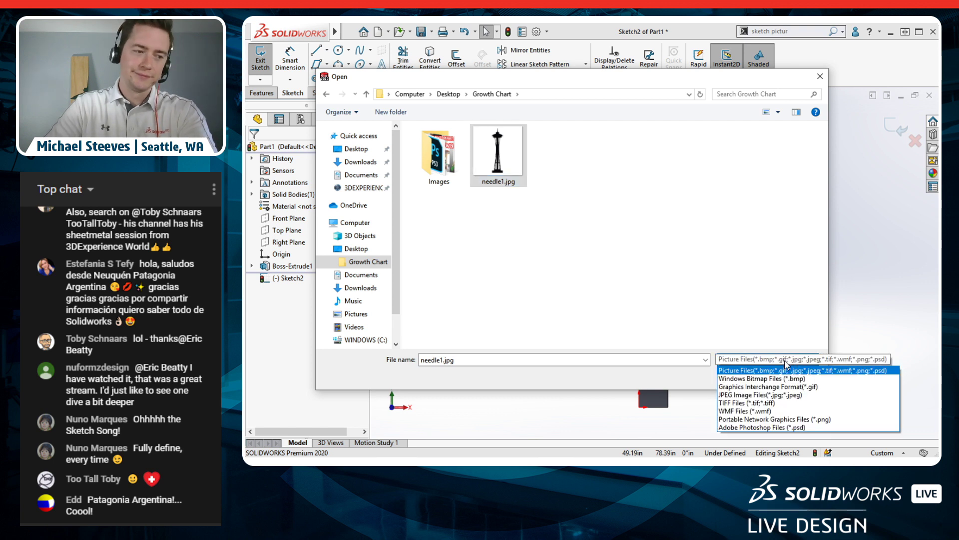
left_click(784, 361)
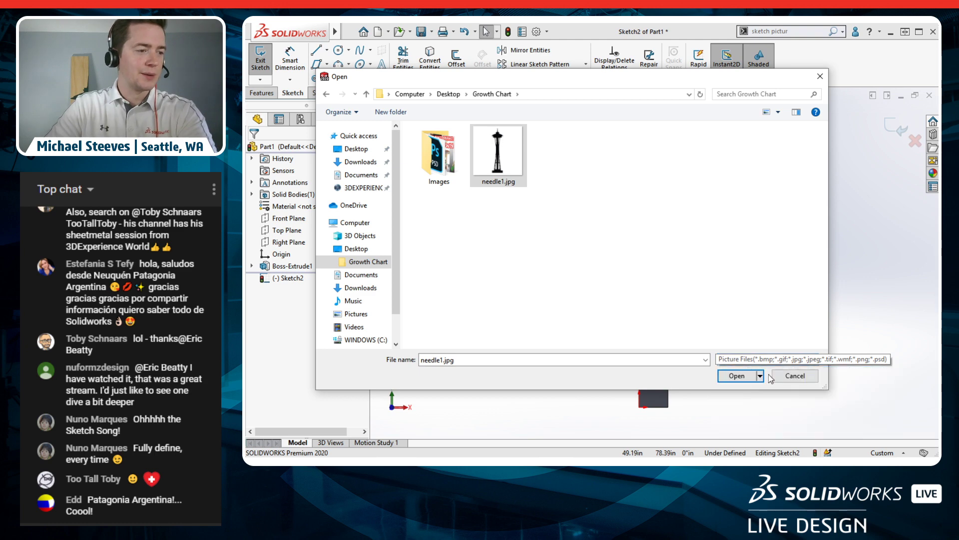
left_click(736, 378)
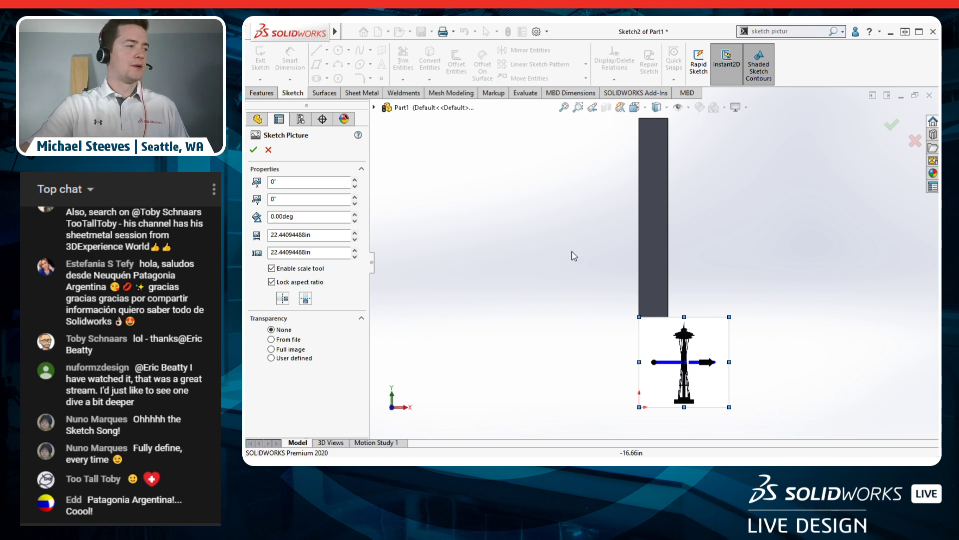
Step: Turn off the scale tool and drag the picture over the bar's lower end, about 62.84in square
left_click_drag(670, 354, 678, 250)
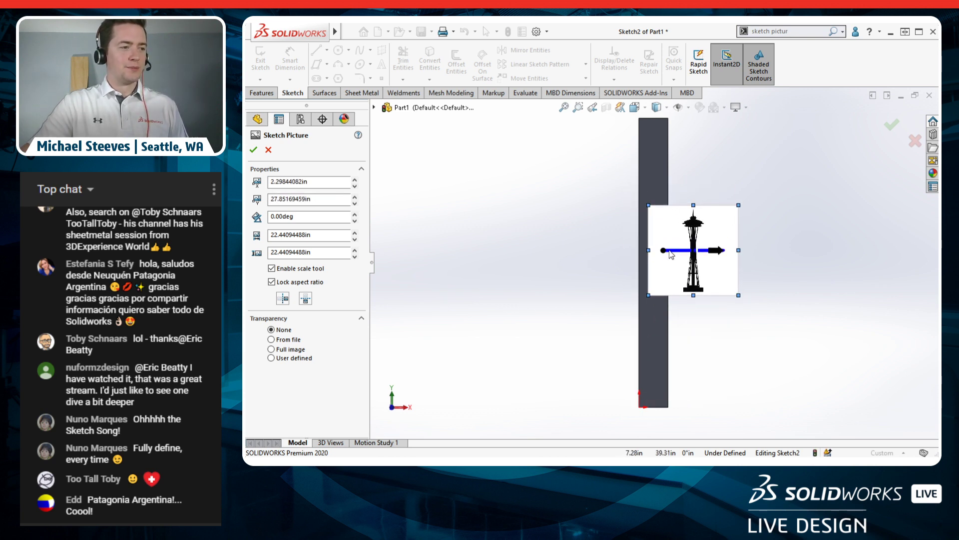
left_click(272, 269)
mouse_move(716, 216)
left_mouse_down()
mouse_move(731, 286)
mouse_move(717, 322)
mouse_move(692, 329)
mouse_move(688, 316)
mouse_move(769, 243)
mouse_move(836, 154)
left_mouse_up()
left_click_drag(820, 244, 734, 249)
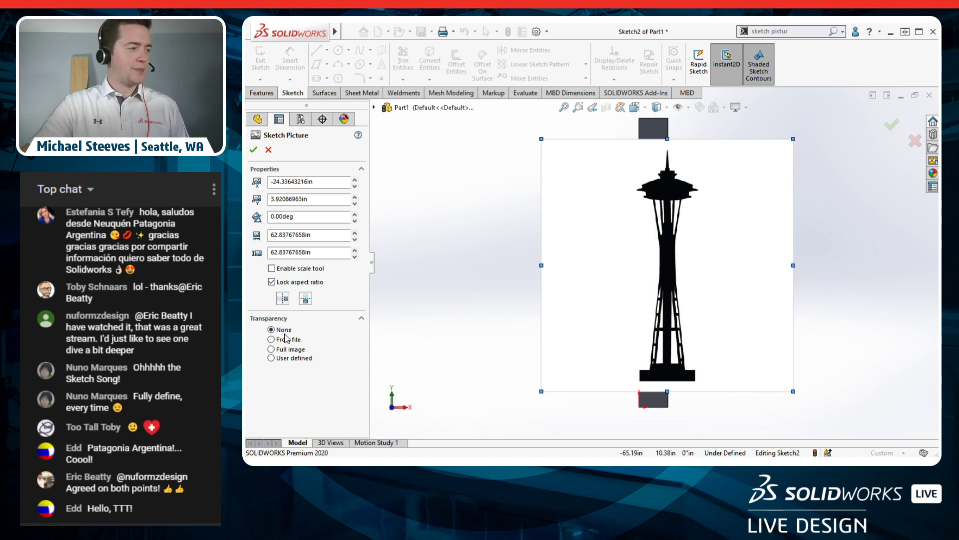
Step: Set full-image transparency to 0.67, then nudge the picture lower and slightly larger
left_click(282, 350)
left_click_drag(301, 385, 305, 384)
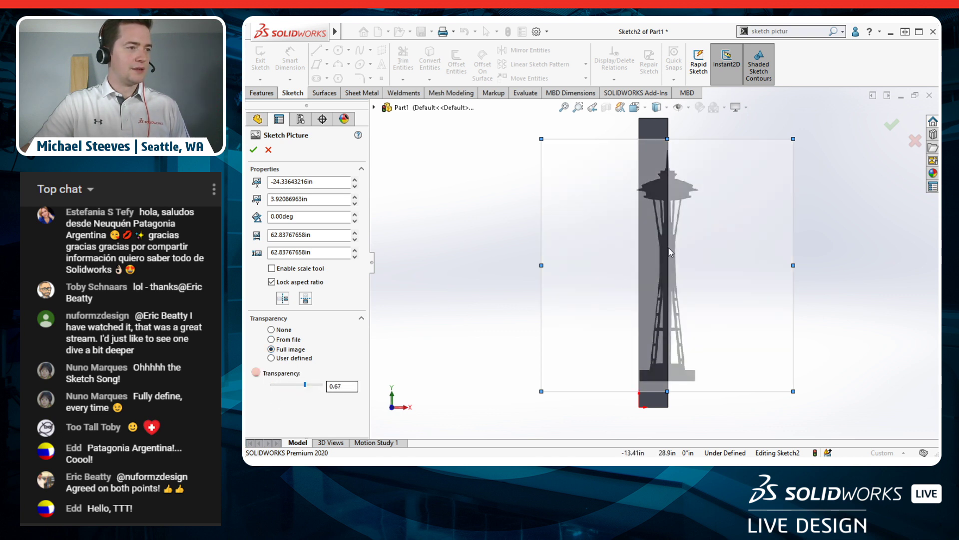
left_click_drag(720, 219, 720, 224)
left_click_drag(795, 147, 797, 145)
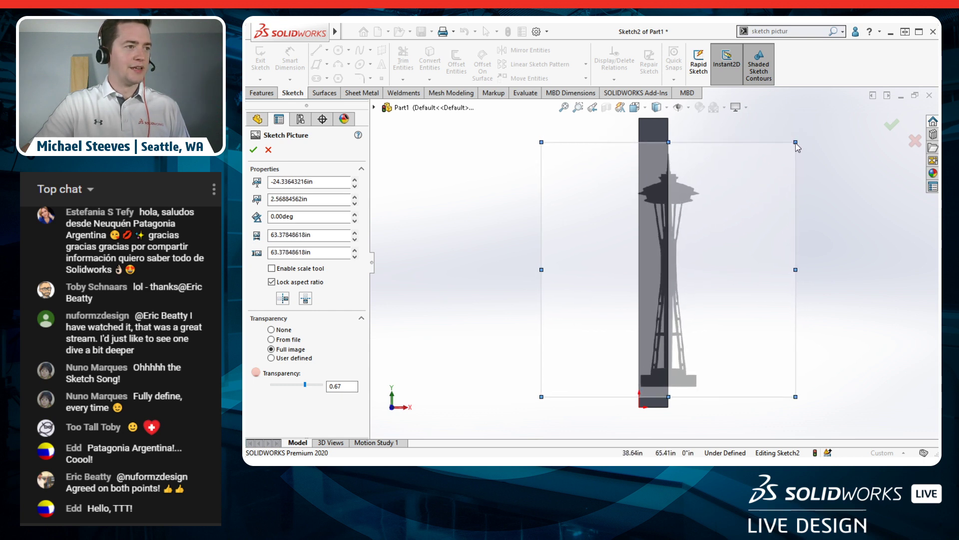
Step: Nudge the picture left so the tower's centreline sits on the board's edge
scroll(730, 155, "down", 5)
left_click_drag(743, 224, 737, 219)
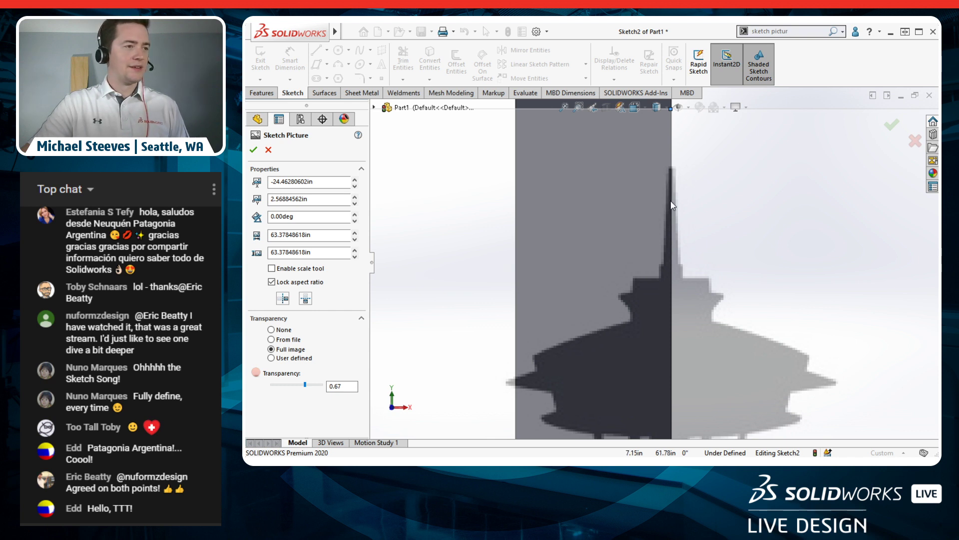
scroll(665, 176, "up", 5)
scroll(669, 375, "down", 5)
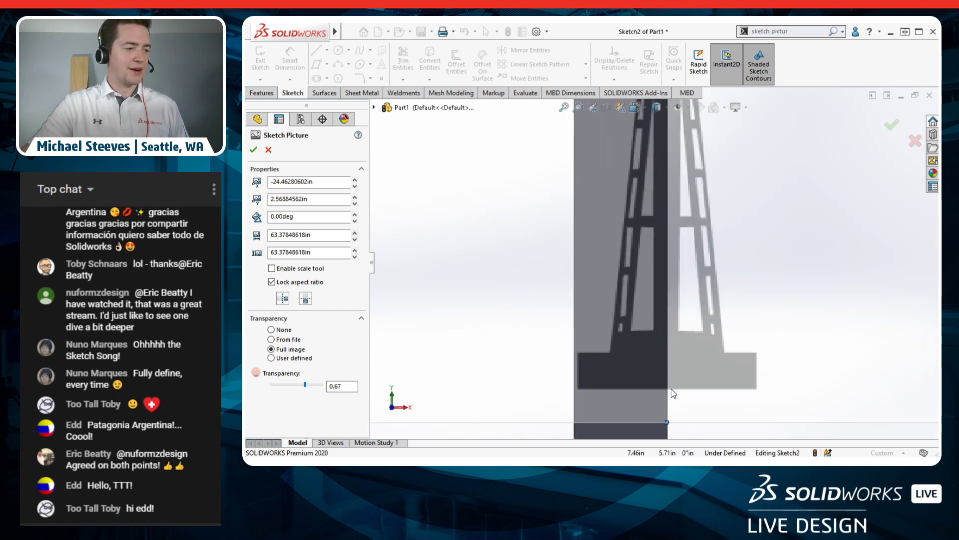
scroll(624, 390, "up", 1)
scroll(624, 315, "down", 3)
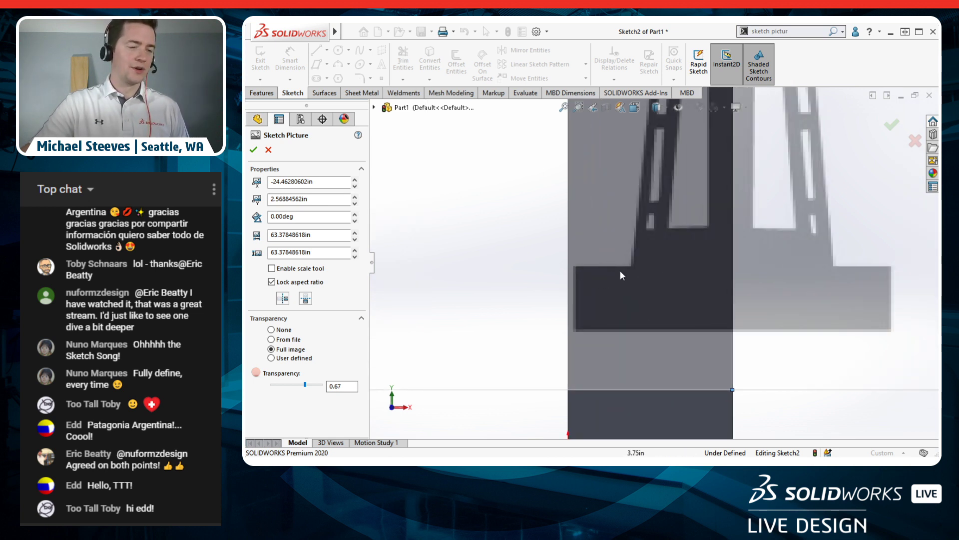
scroll(655, 265, "up", 5)
scroll(684, 179, "up", 2)
middle_click_drag(685, 168, 700, 197, "ctrl")
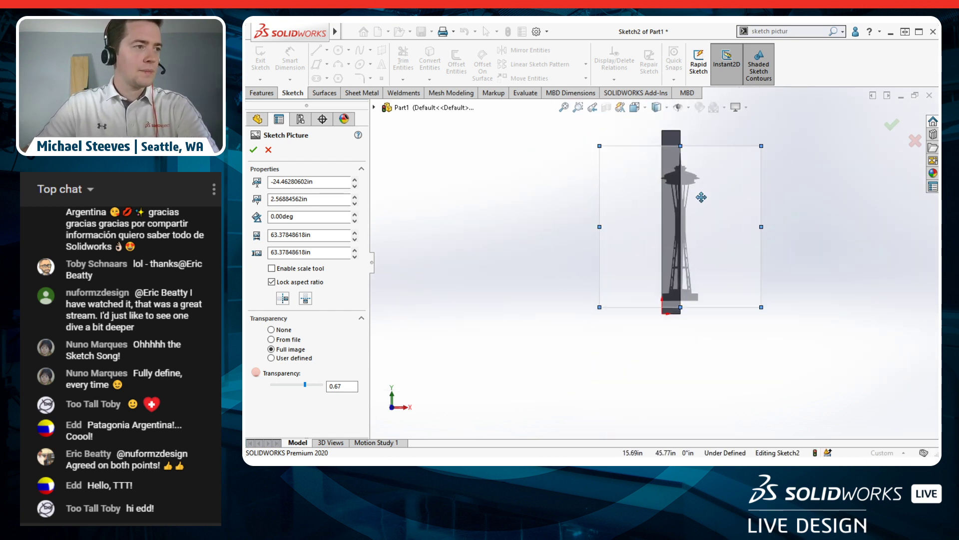
scroll(667, 182, "down", 5)
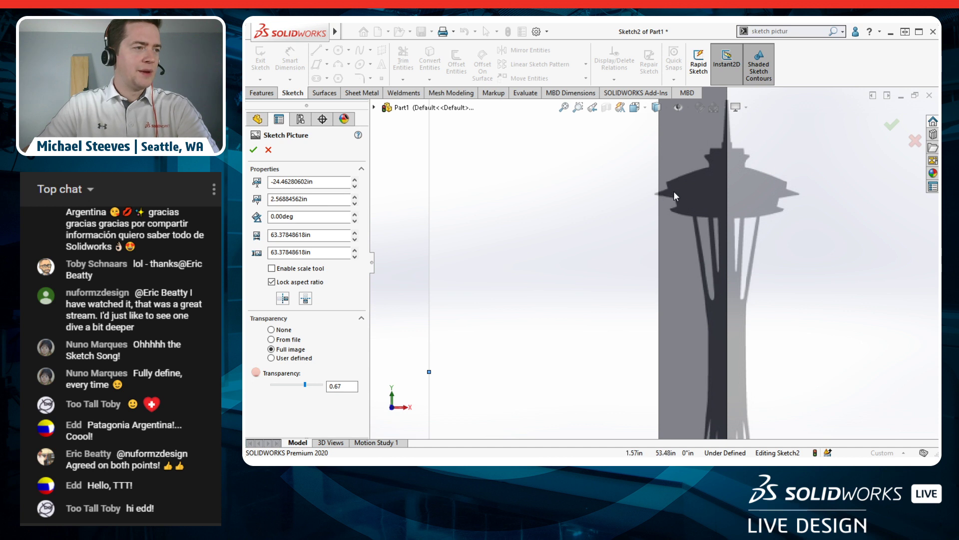
scroll(744, 289, "up", 5)
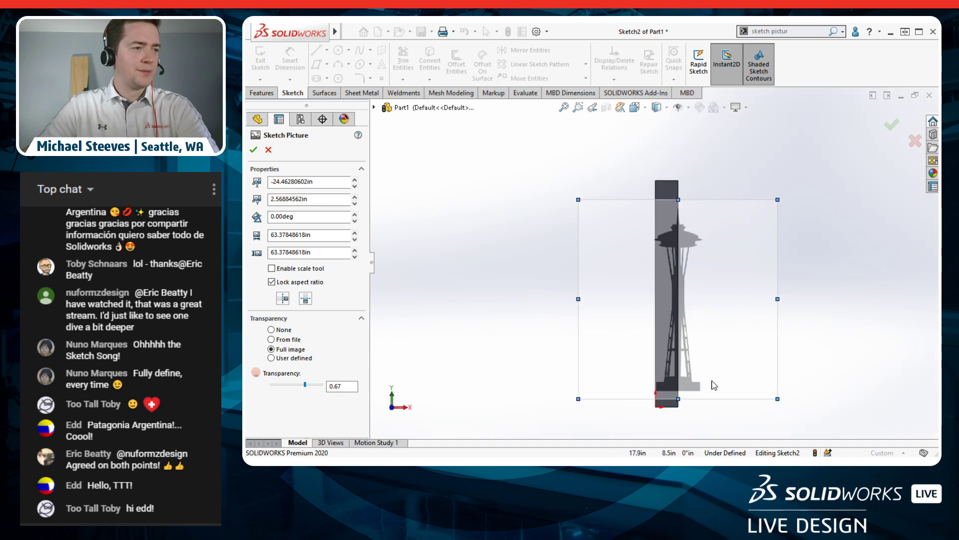
scroll(715, 384, "down", 2)
scroll(683, 280, "up", 1)
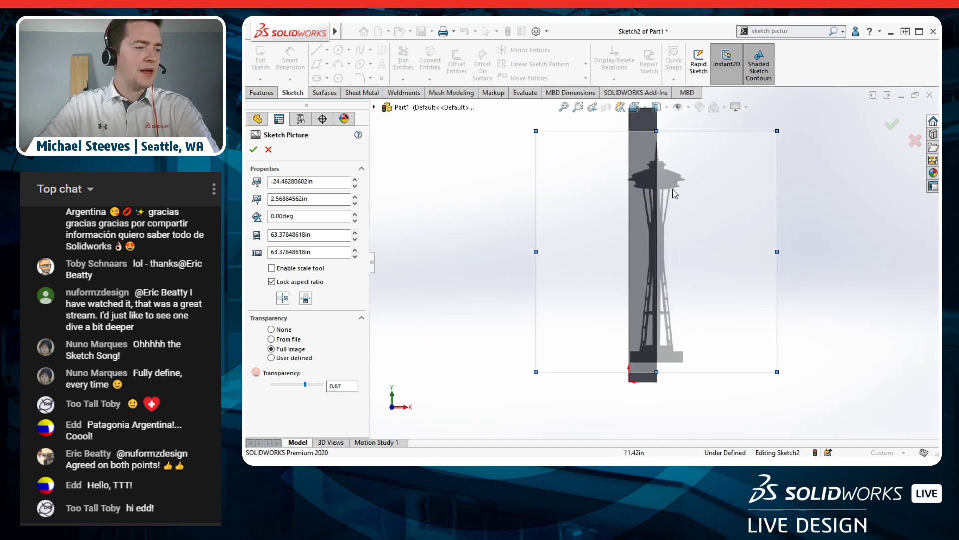
middle_click_drag(695, 198, 702, 223, "ctrl")
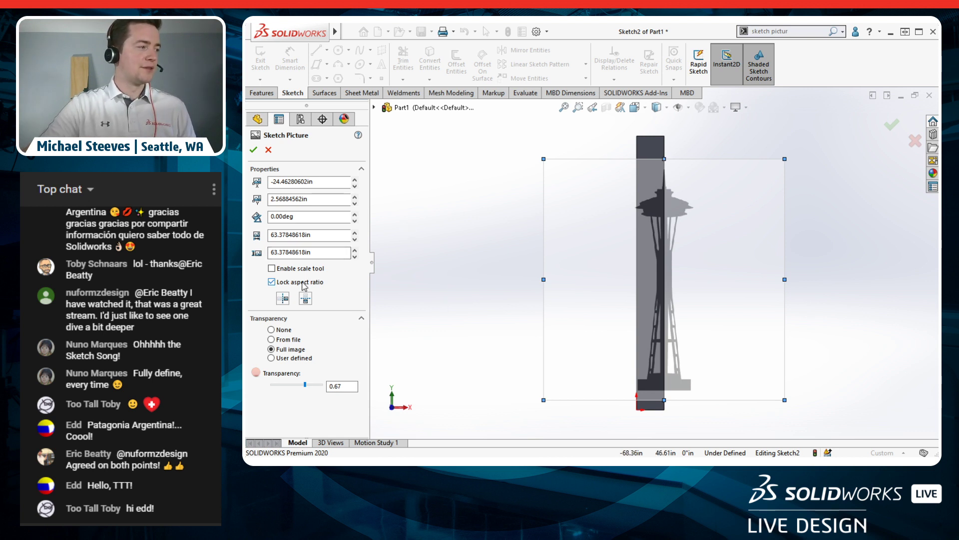
Step: Stretch the picture from its top and bottom handles to 74.21in tall and confirm it
left_click_drag(664, 160, 668, 128)
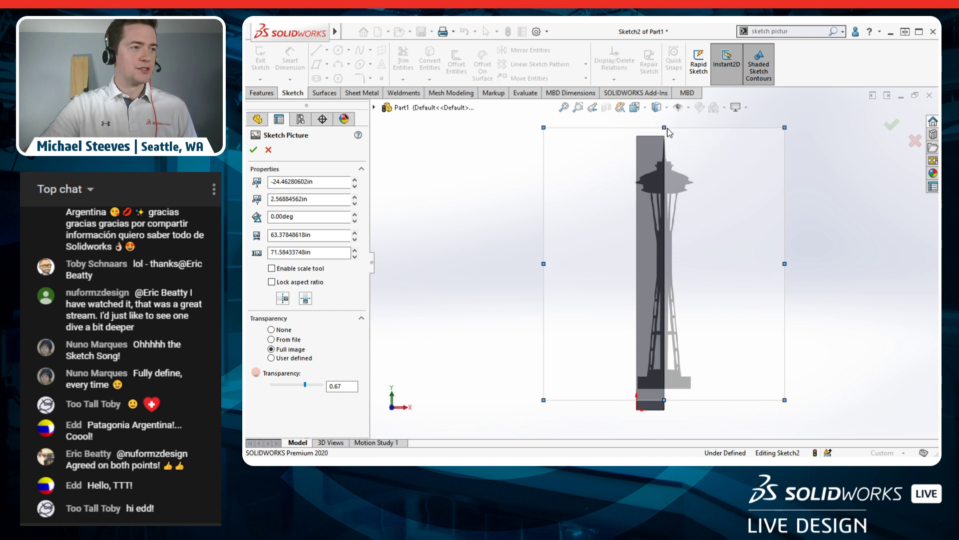
left_click_drag(665, 400, 668, 410)
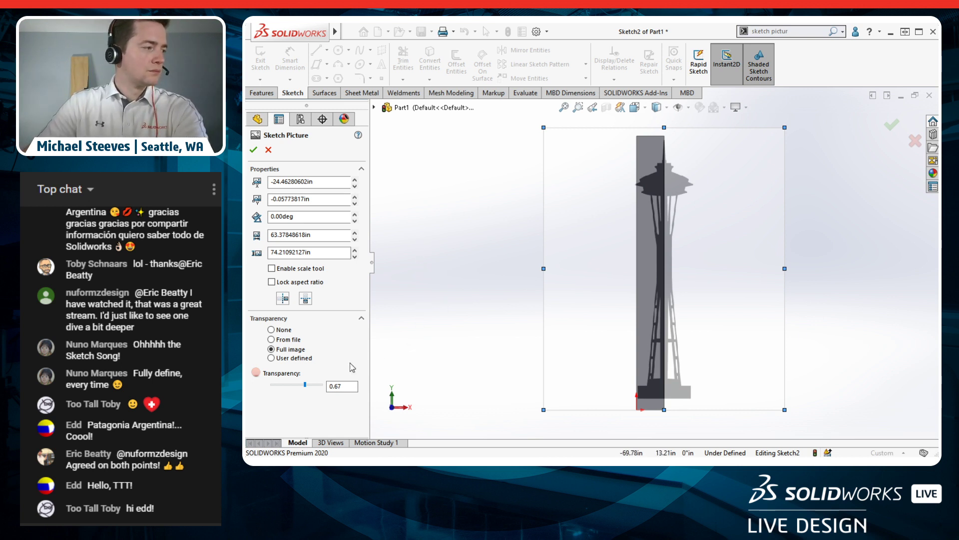
left_click(254, 150)
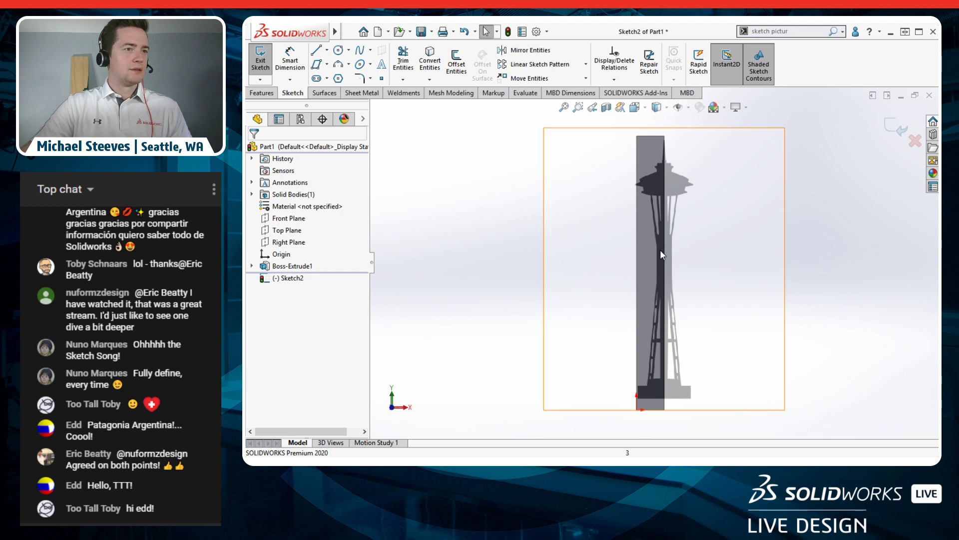
left_click(578, 274)
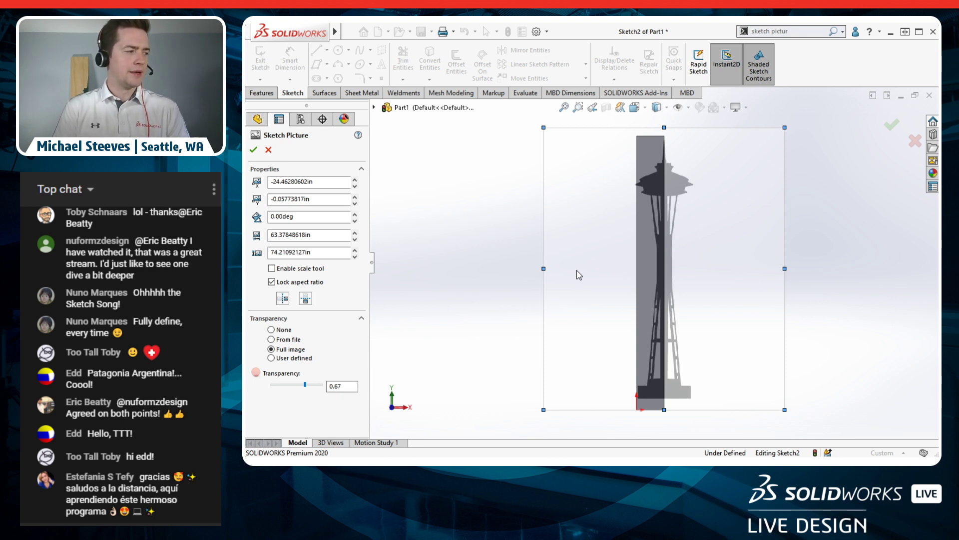
left_click(254, 151)
Step: Enable the Autotrace add-in under Options > Add-Ins, then reselect the Space Needle picture
left_click(547, 31)
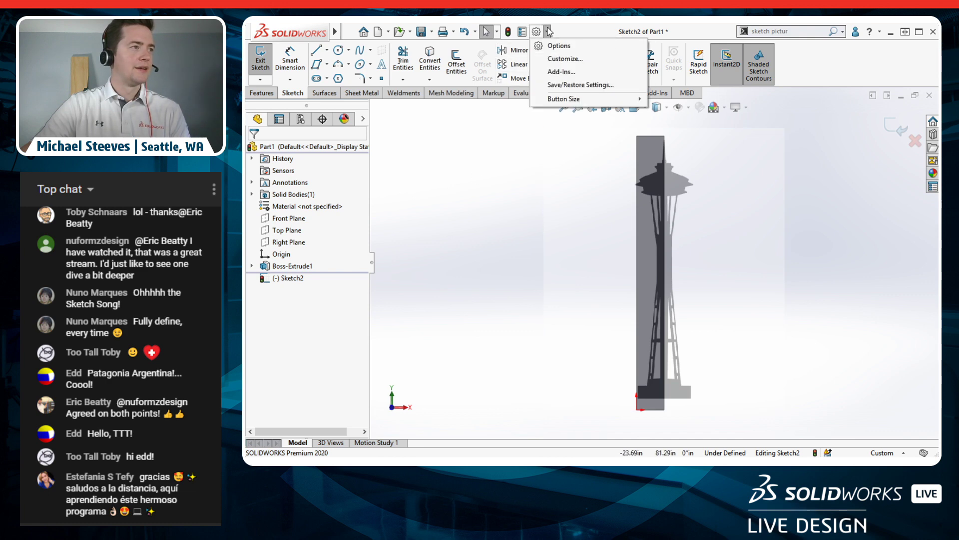
left_click(558, 73)
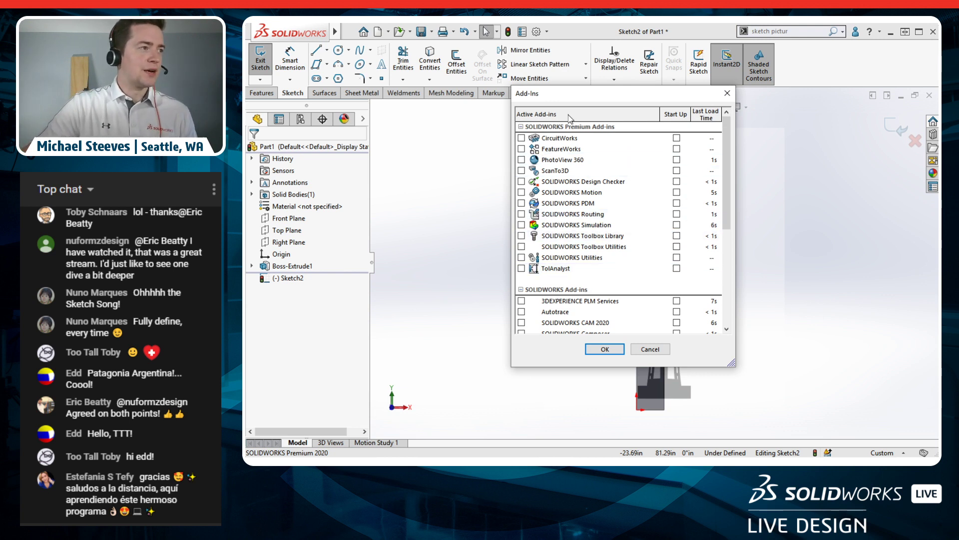
left_click(522, 312)
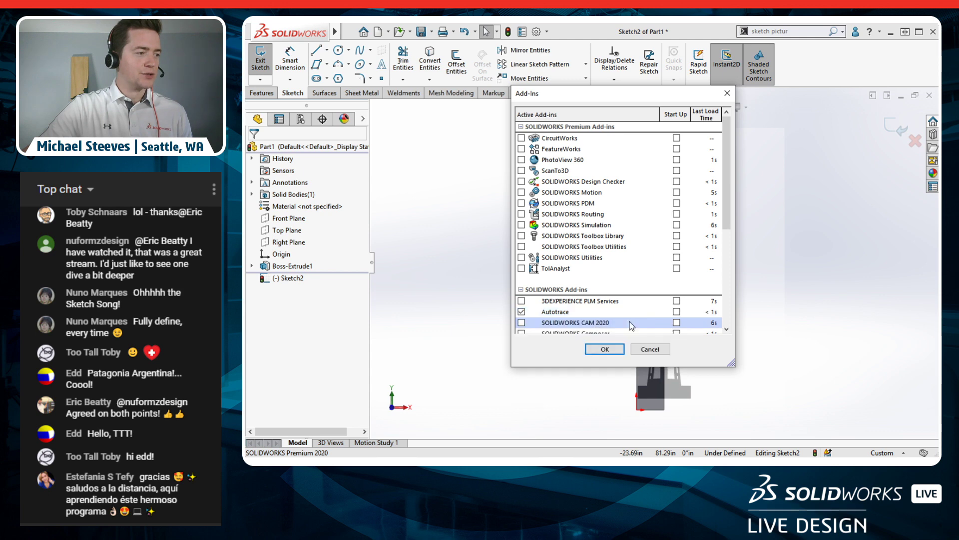
left_click(606, 350)
left_click(583, 250)
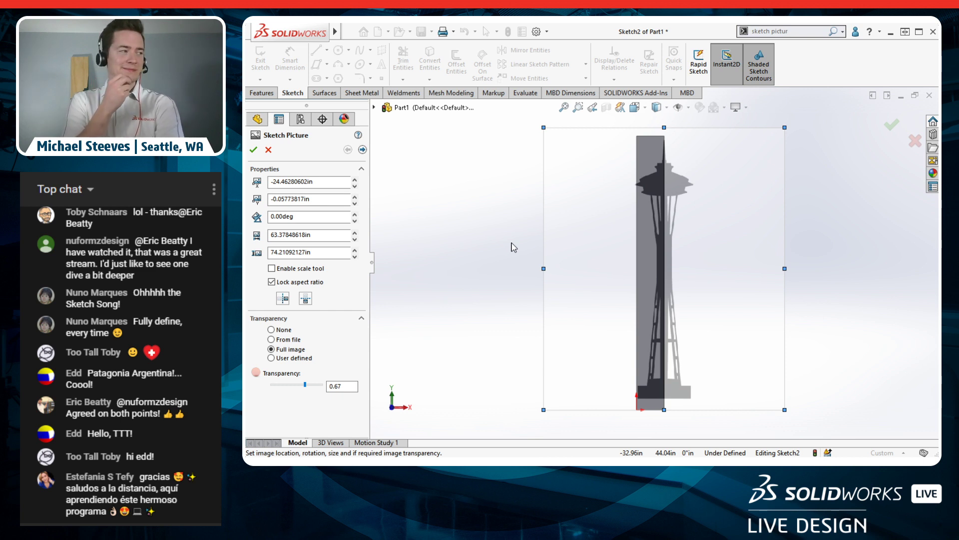
Step: Make the picture fully opaque and open its Trace Settings with colour-based area selection
left_click(363, 149)
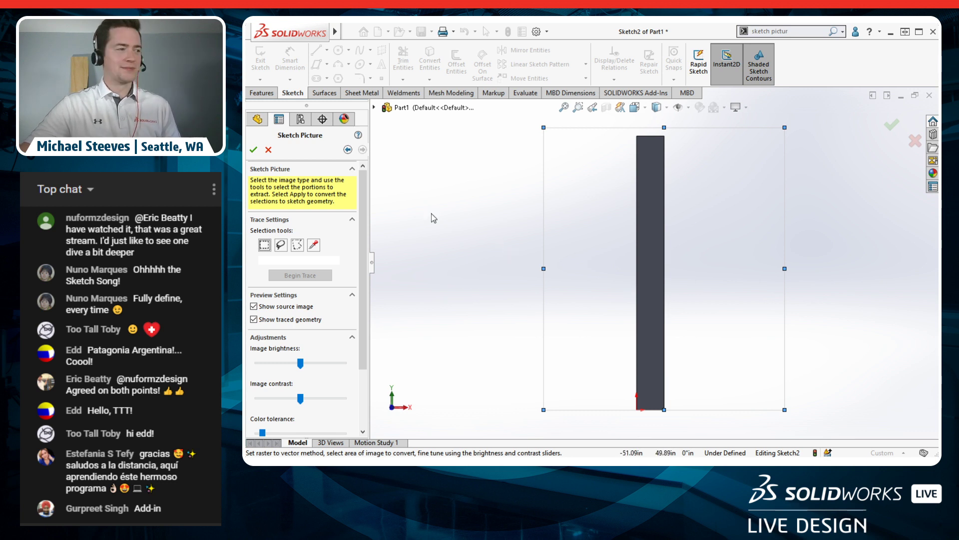
left_click(348, 150)
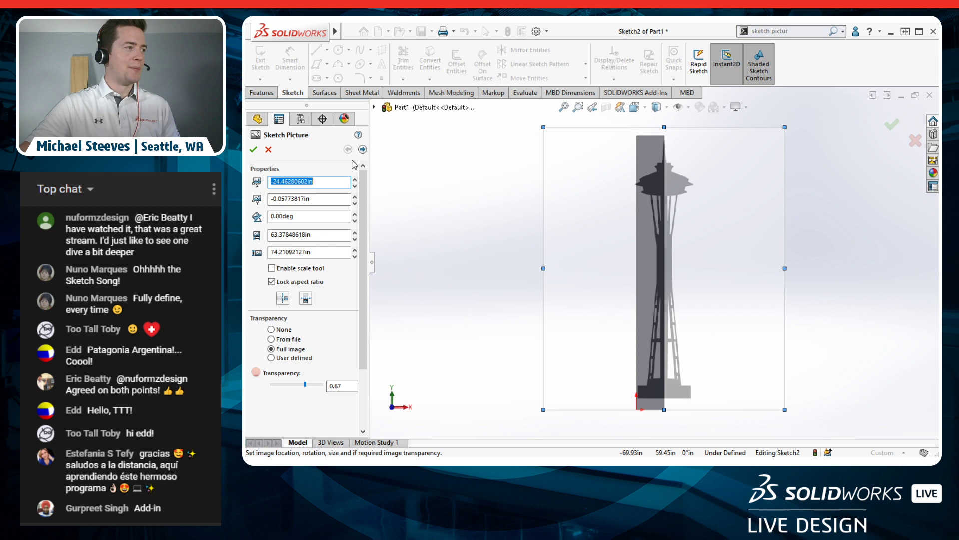
left_click(294, 331)
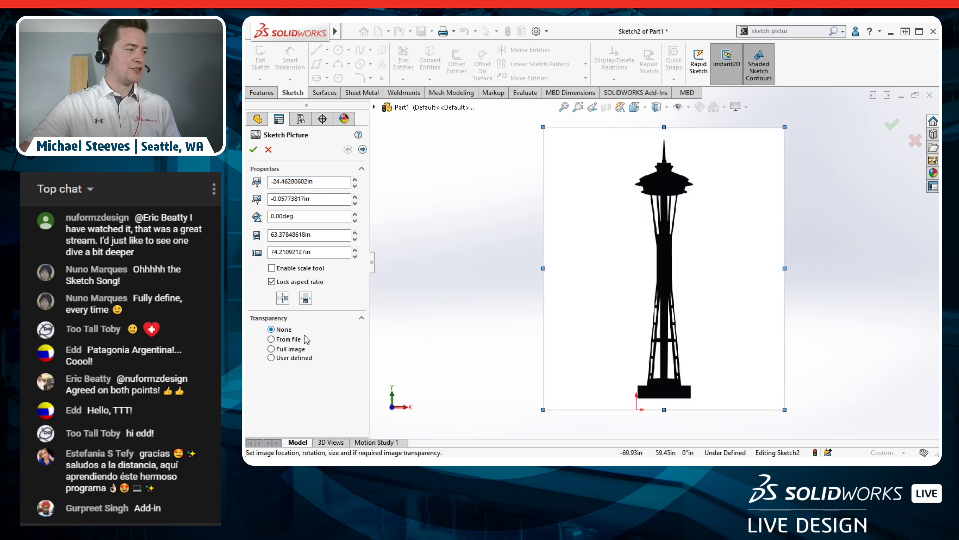
left_click(362, 150)
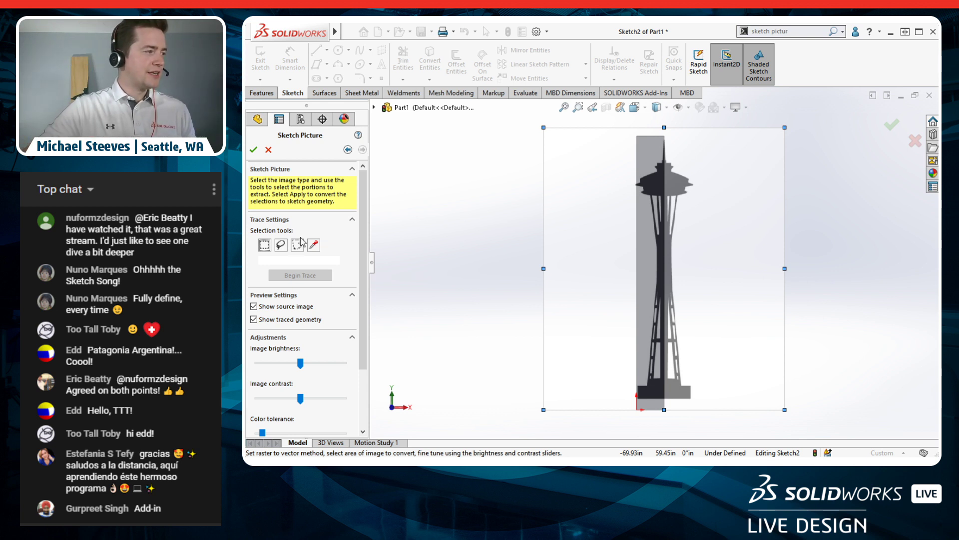
left_click_drag(365, 294, 365, 361)
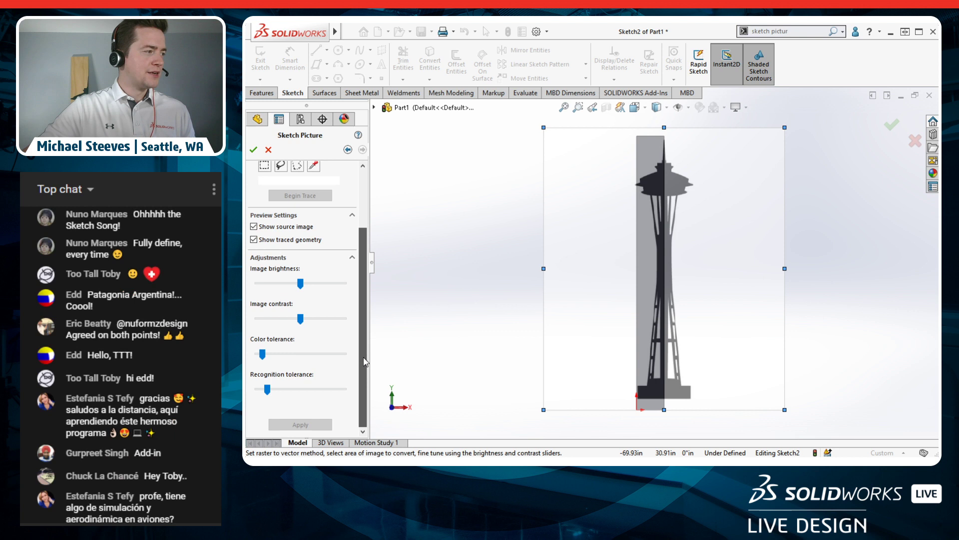
left_click_drag(364, 322, 361, 289)
left_click(307, 270)
left_click(309, 273)
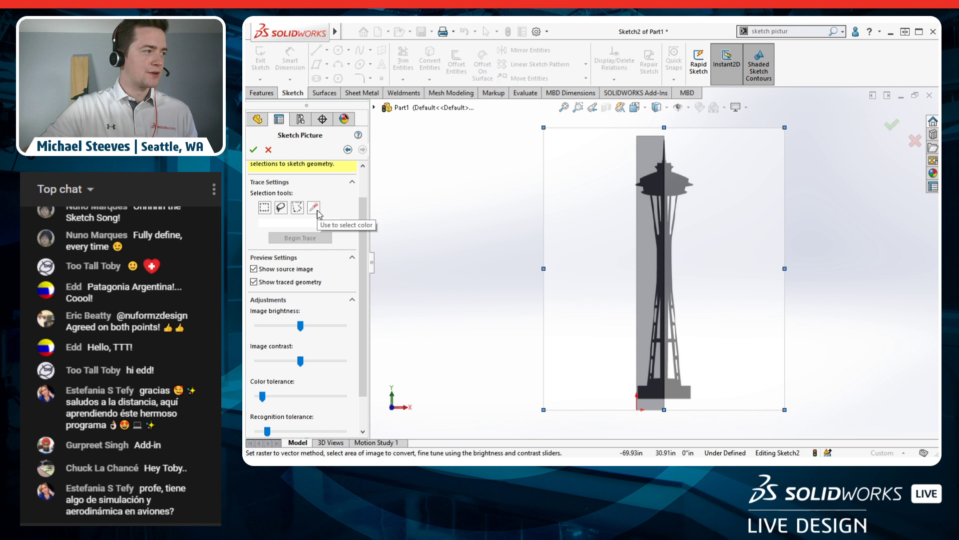
left_click(314, 207)
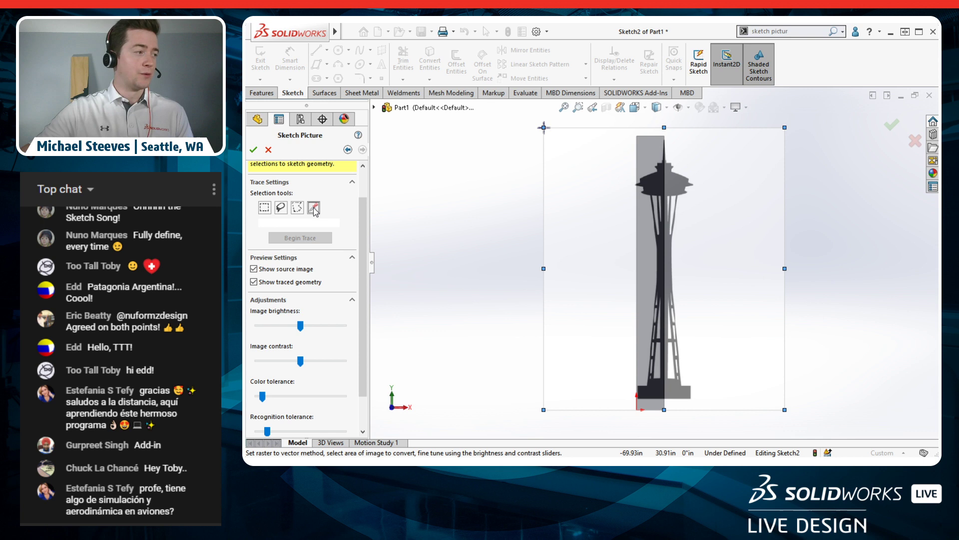
Step: Pick the tower's dark colour with Color Selection and run Begin Trace
left_click(313, 207)
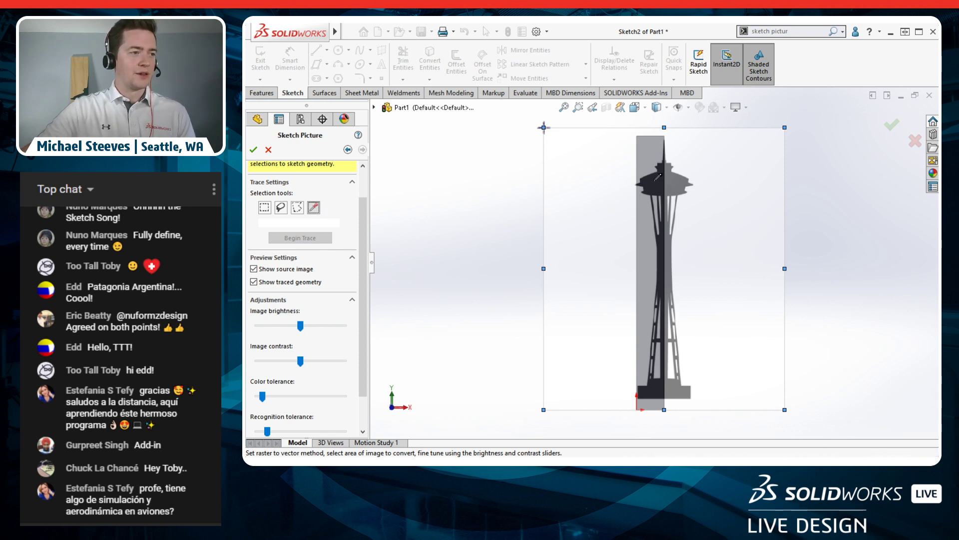
left_click(653, 180)
left_click(297, 238)
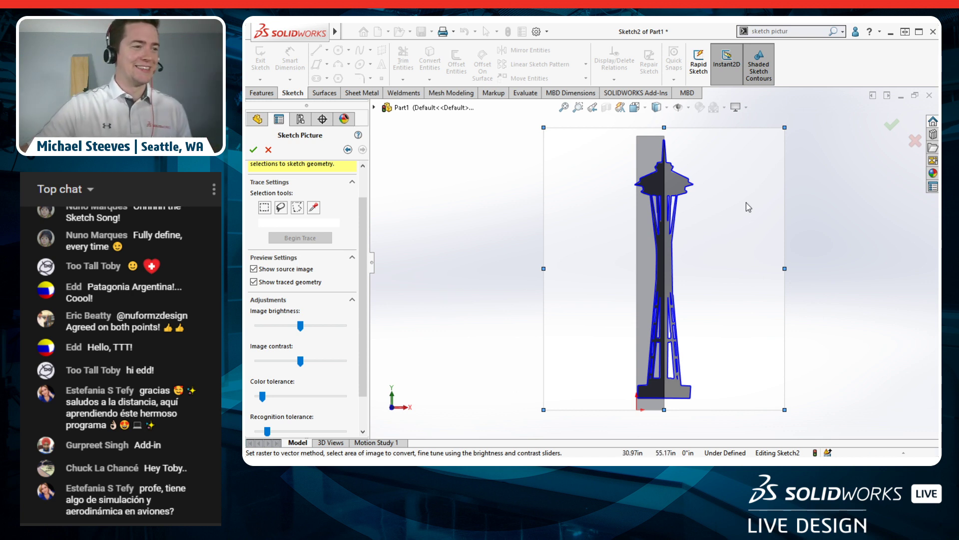
Step: Zoom and pan down the traced outline to inspect the legs, waist and base
scroll(664, 262, "down", 8)
scroll(622, 224, "up", 8)
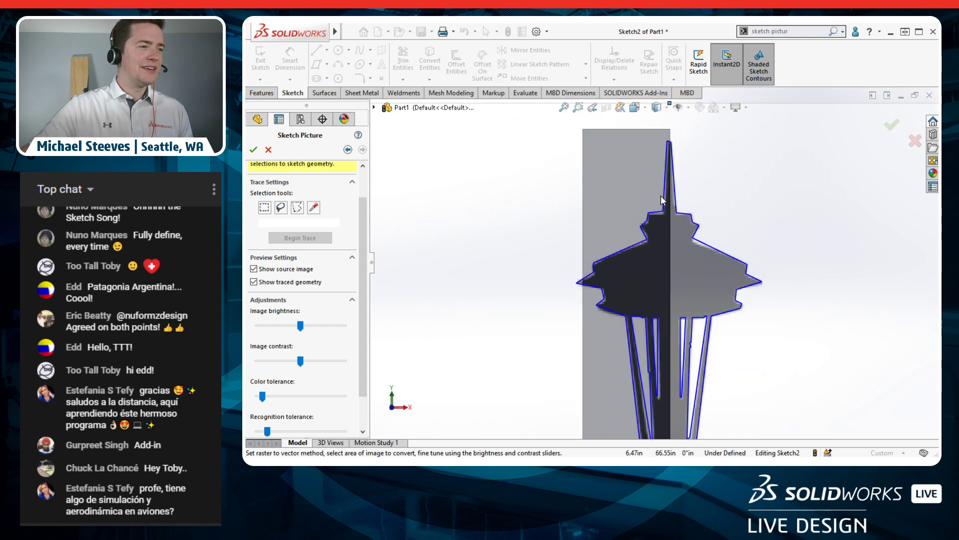
scroll(663, 197, "down", 3)
scroll(650, 248, "down", 5)
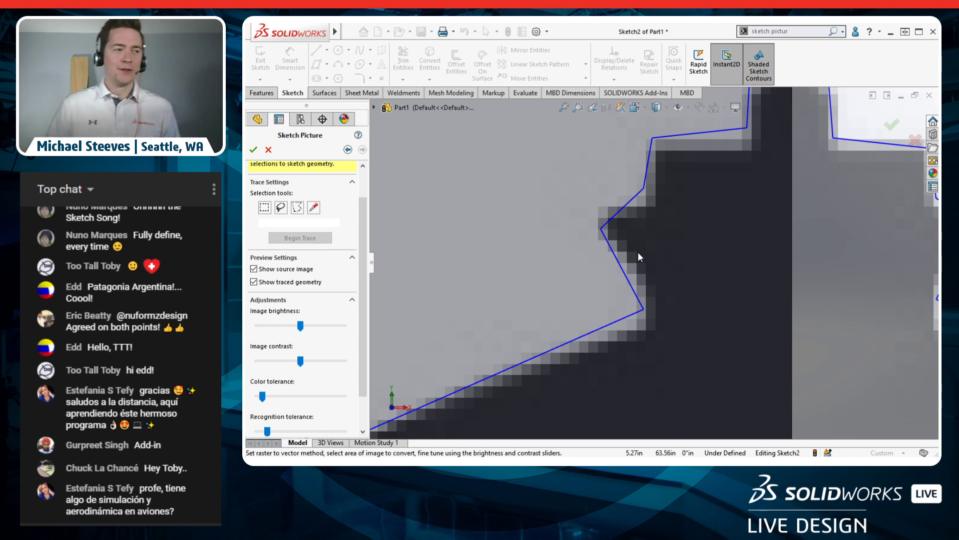
scroll(661, 284, "up", 8)
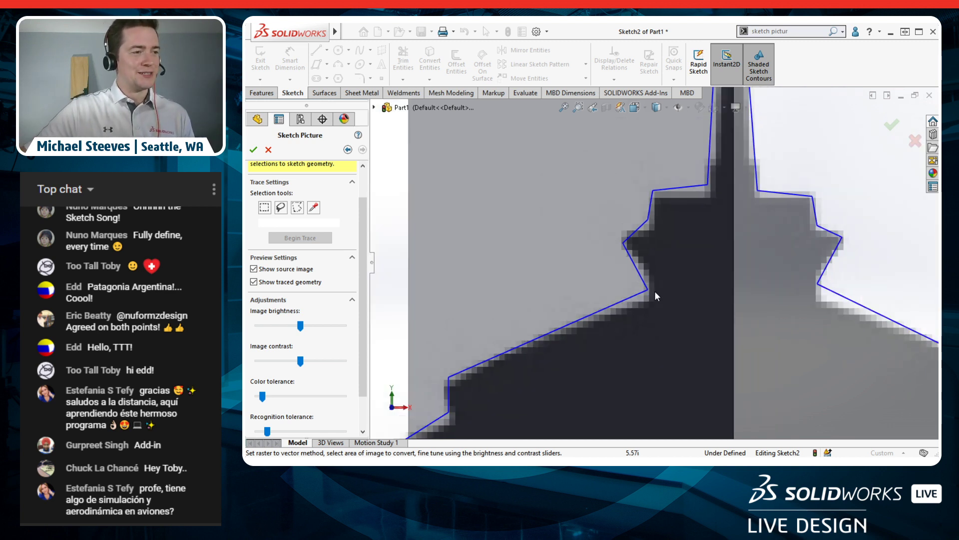
mouse_move(661, 379)
middle_mouse_down("ctrl")
mouse_move(686, 232)
mouse_move(667, 163)
middle_mouse_up("ctrl")
middle_click_drag(678, 350, 687, 202, "ctrl")
mouse_move(678, 418)
middle_mouse_down("ctrl")
mouse_move(674, 250)
mouse_move(671, 328)
middle_mouse_up("ctrl")
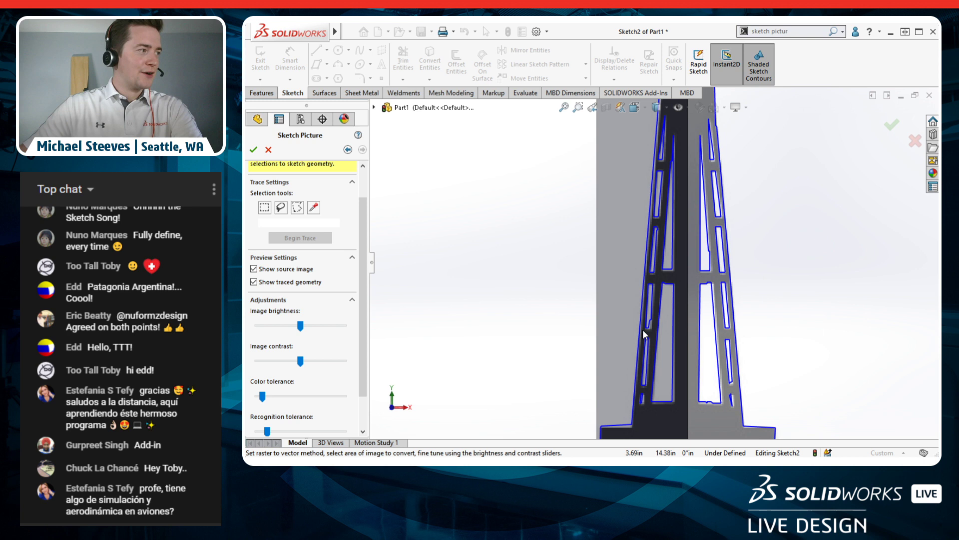
middle_click_drag(684, 374, 702, 312, "ctrl")
scroll(679, 294, "down", 1)
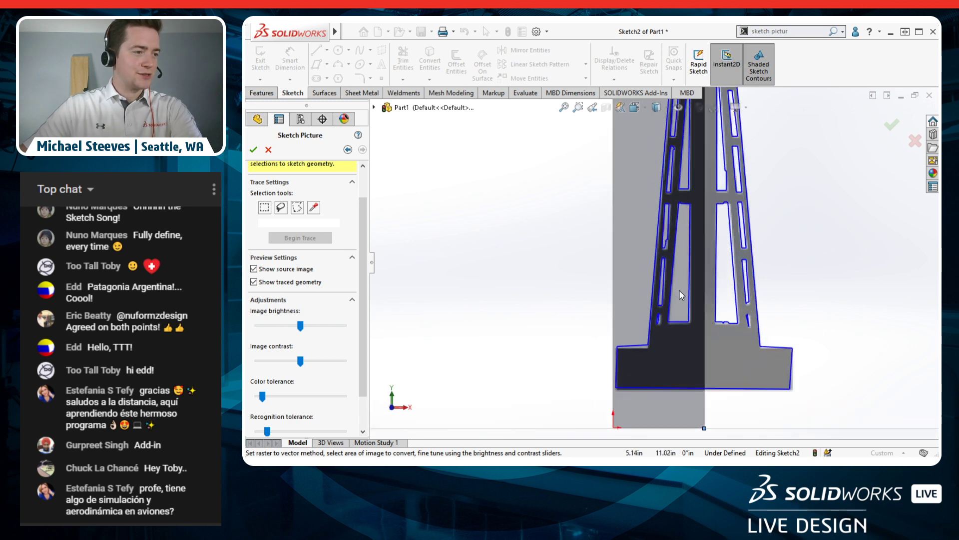
scroll(362, 326, "down", 1)
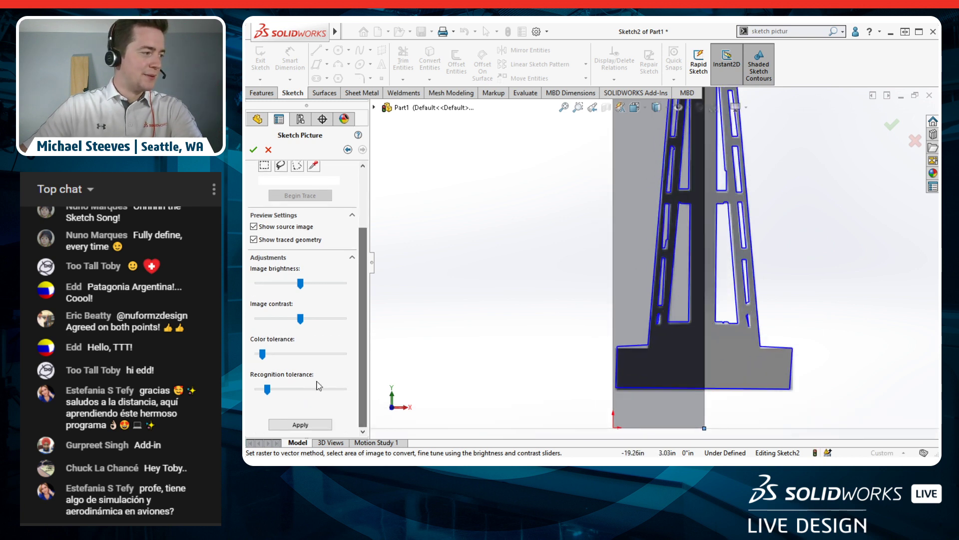
Step: Raise the colour tolerance and lower the image contrast and brightness to refine the trace
left_click_drag(263, 353, 311, 354)
mouse_move(302, 322)
left_mouse_down()
mouse_move(315, 322)
mouse_move(255, 322)
mouse_move(320, 320)
mouse_move(288, 331)
left_mouse_up()
mouse_move(301, 288)
left_mouse_down()
mouse_move(334, 286)
mouse_move(261, 284)
left_mouse_up()
middle_click_drag(585, 100, 577, 275, "ctrl")
Step: Inspect the saucer and top disc outline, then accept the trace settings
middle_click_drag(564, 215, 557, 289, "ctrl")
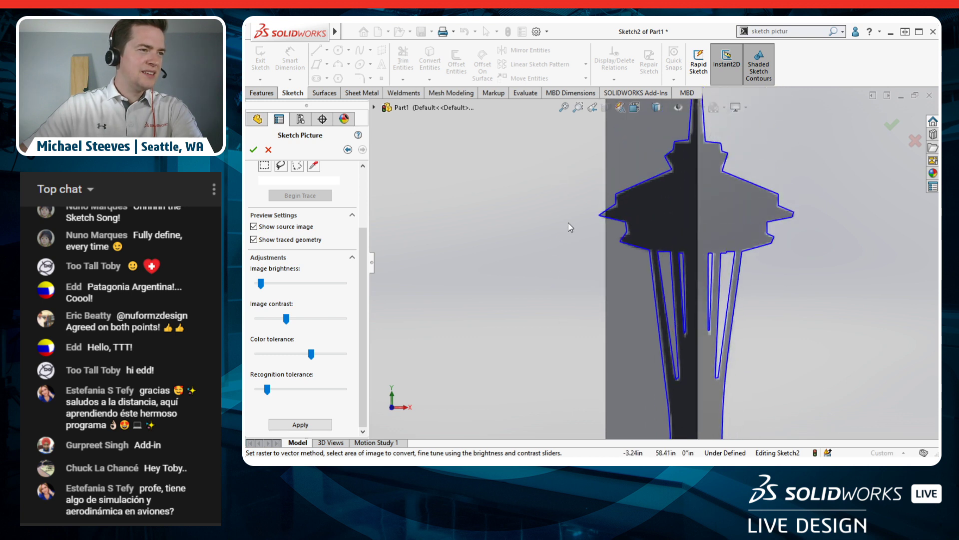
middle_click_drag(595, 367, 591, 301, "ctrl")
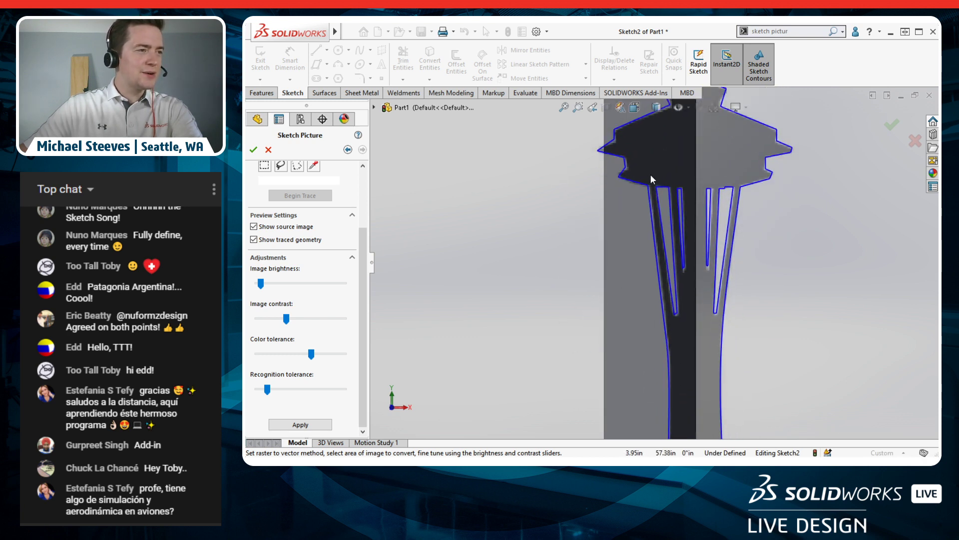
middle_click_drag(564, 161, 570, 251, "ctrl")
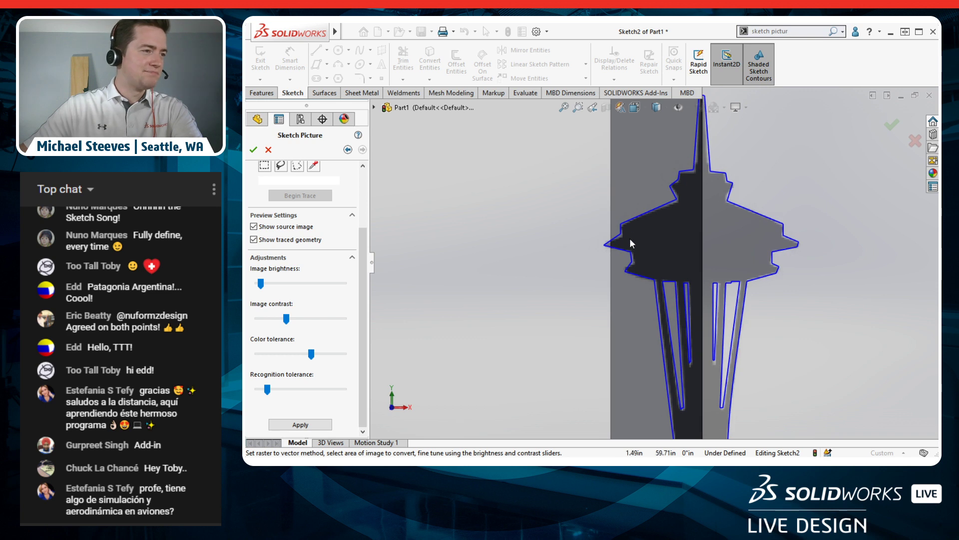
middle_click_drag(574, 356, 575, 275, "ctrl")
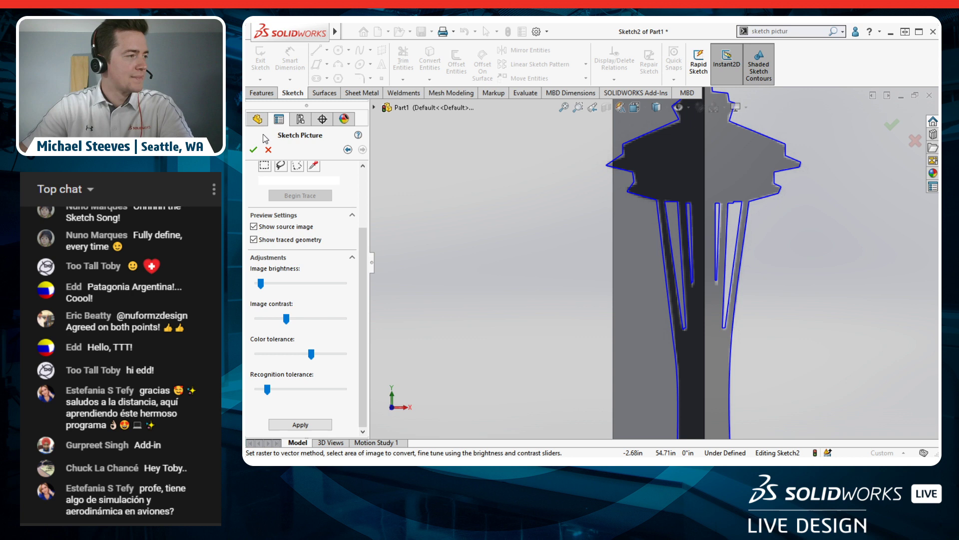
left_click_drag(365, 256, 361, 180)
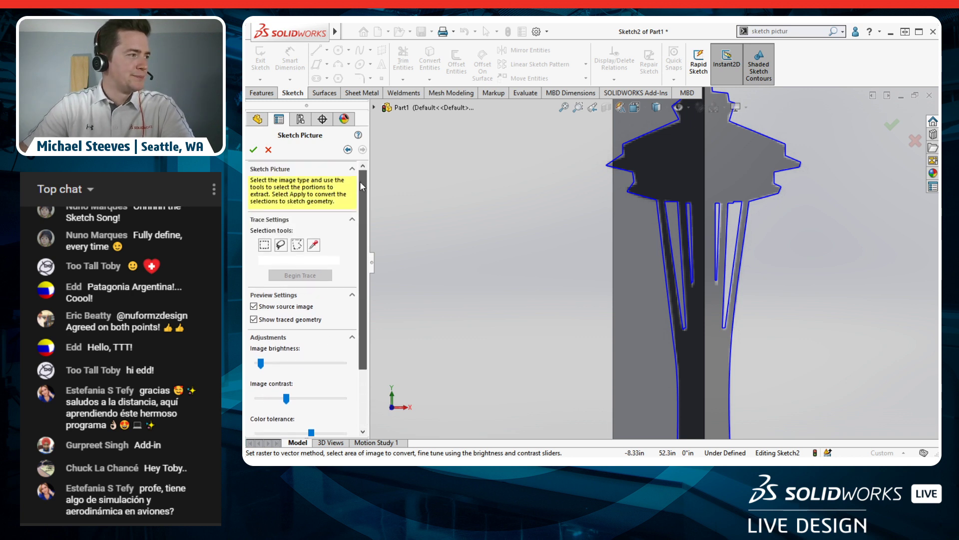
left_click(253, 150)
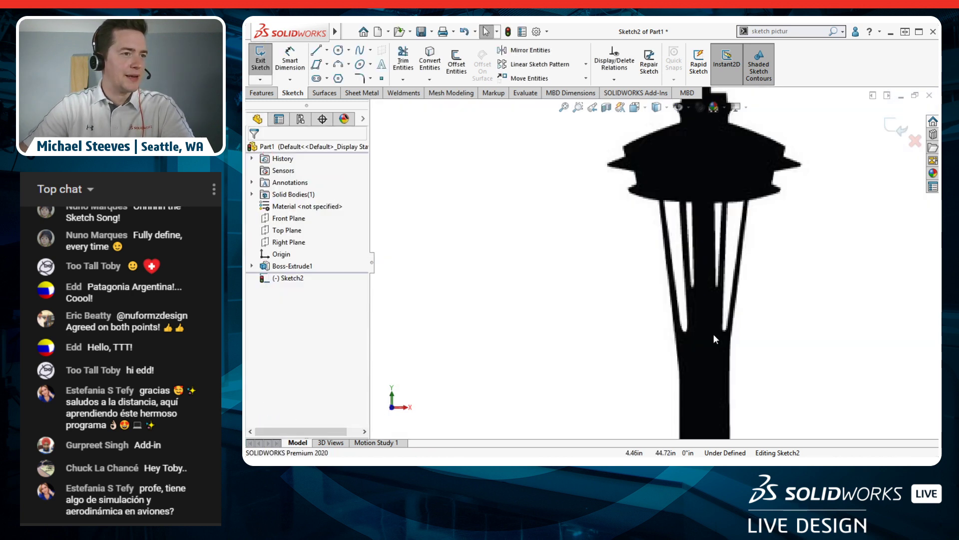
Step: Set the Space Needle picture to Full image transparency at 0.80 and reselect it
left_click(610, 265)
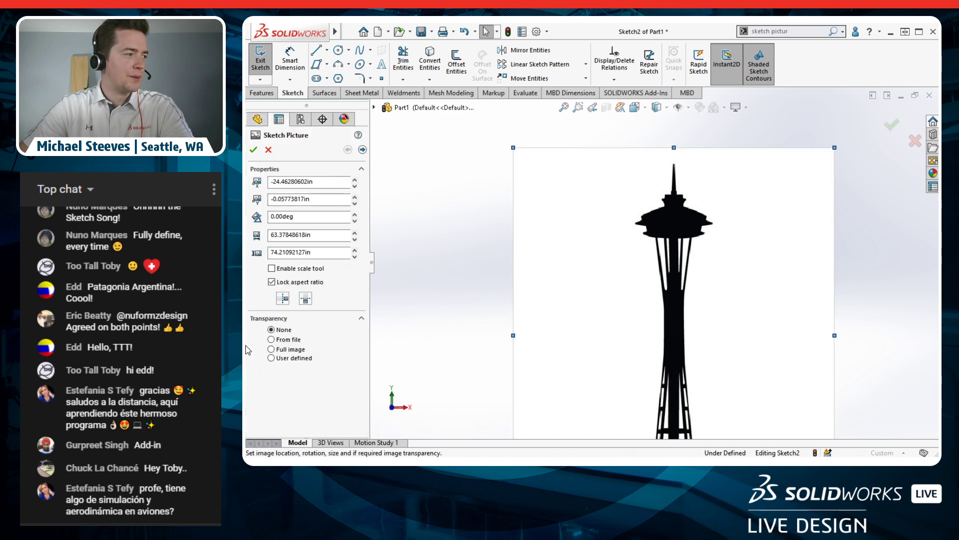
left_click(289, 350)
left_click_drag(299, 385, 309, 390)
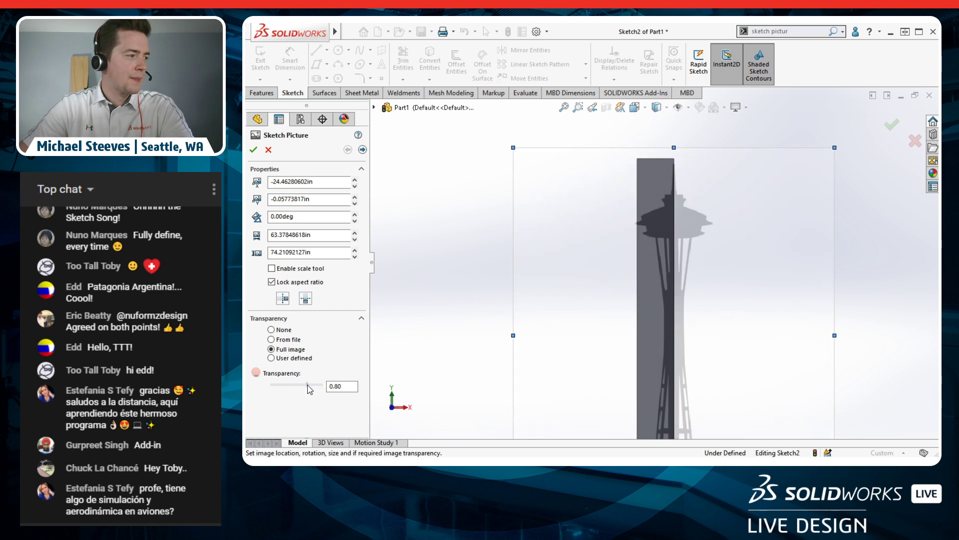
left_click(254, 149)
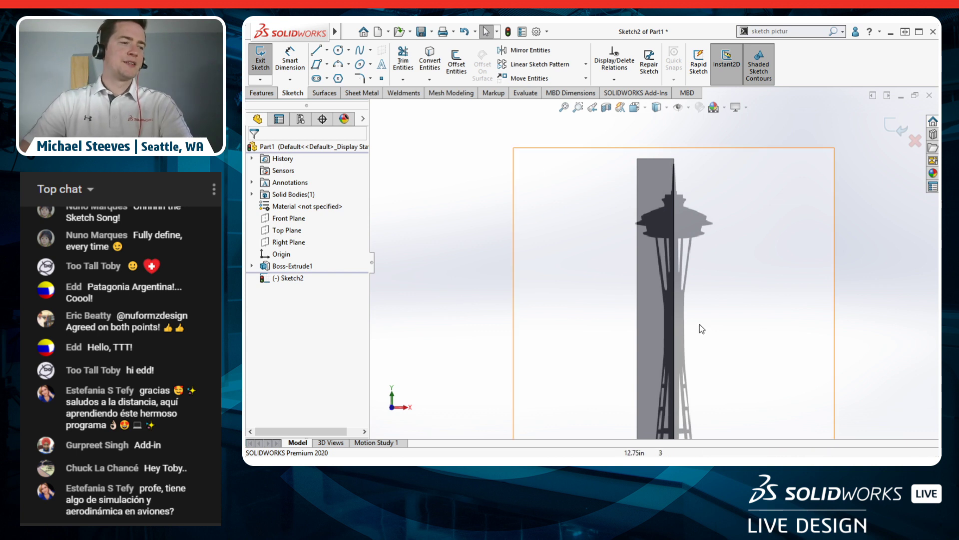
left_click(658, 325)
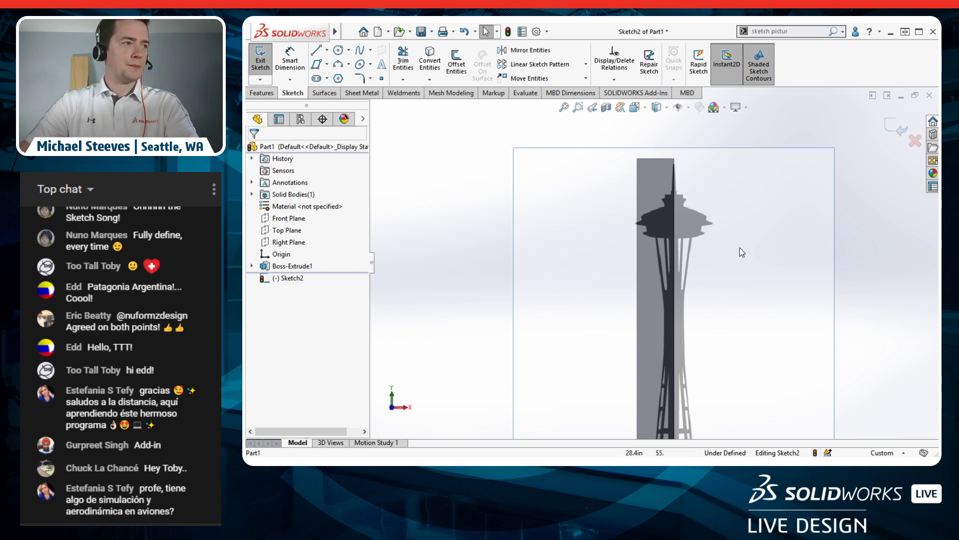
Step: Draw a line from the top of the spire down to the saucer's top
left_click(316, 50)
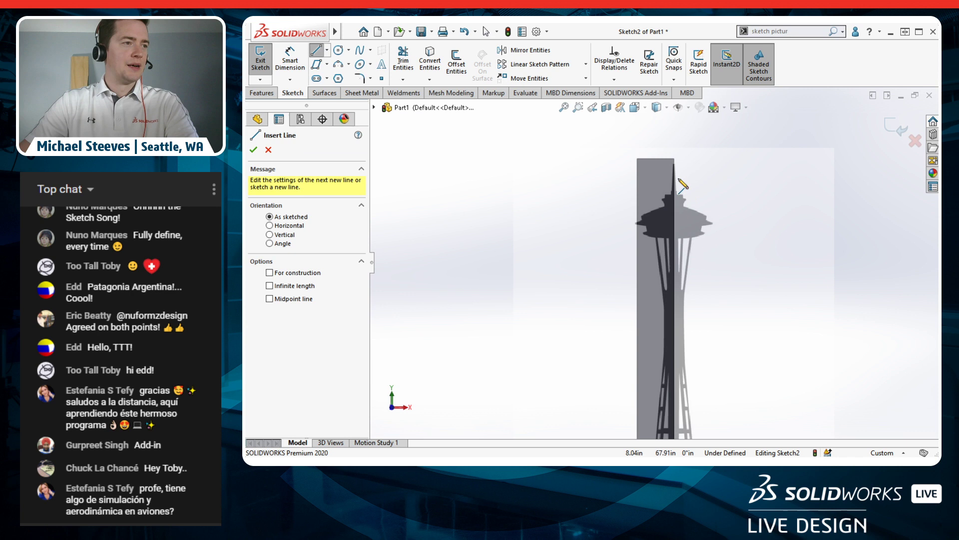
scroll(702, 172, "down", 10)
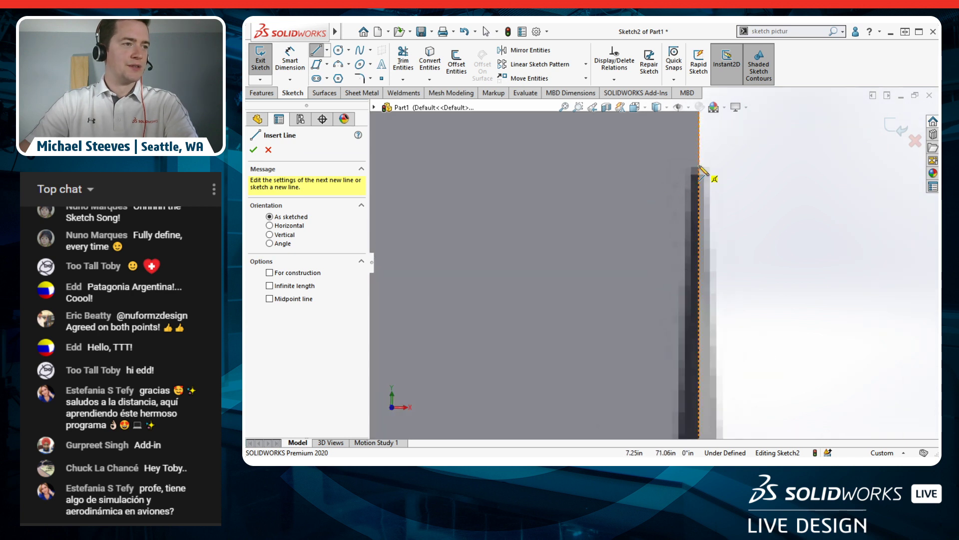
left_click(702, 172)
scroll(694, 210, "up", 5)
scroll(660, 282, "down", 3)
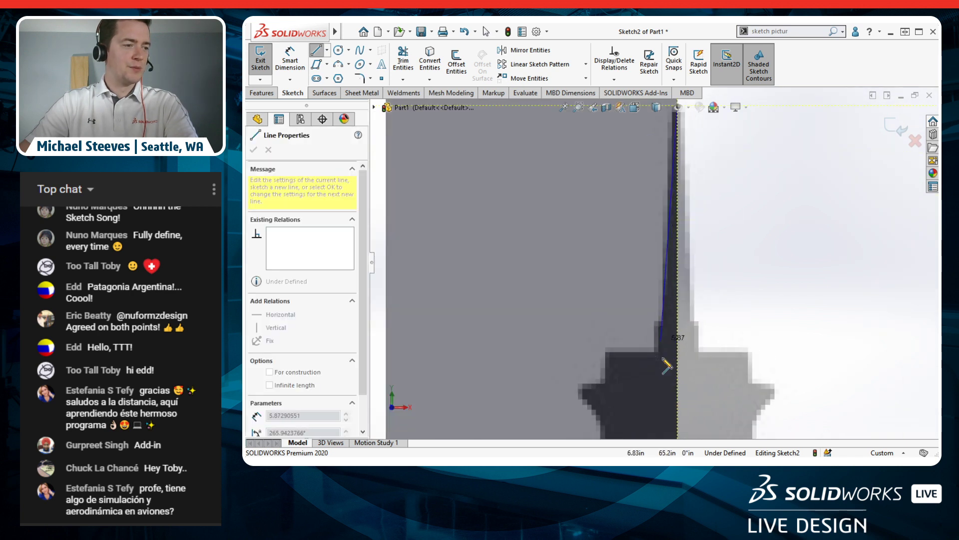
left_click(661, 297)
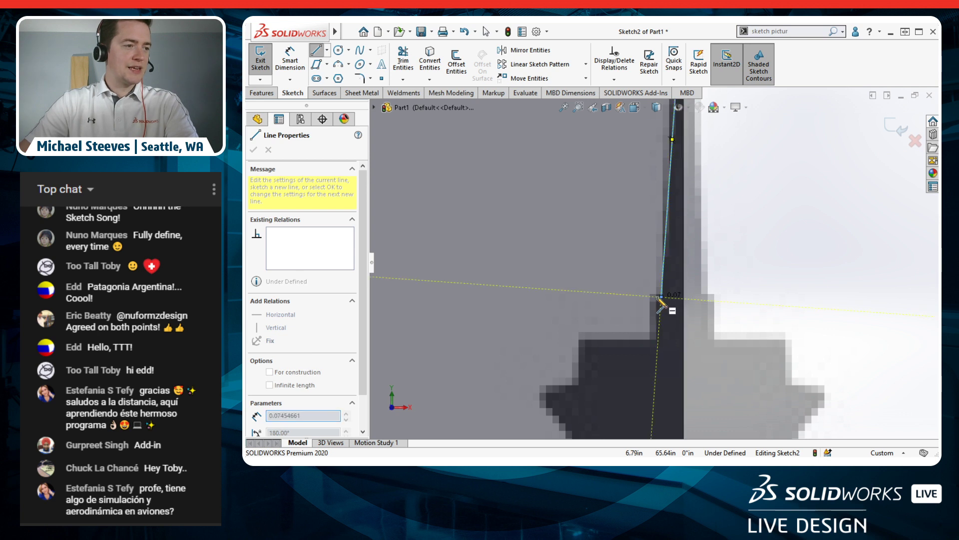
Step: Continue with connected lines tracing the saucer's stepped left edge and slanted rim
left_click(655, 299)
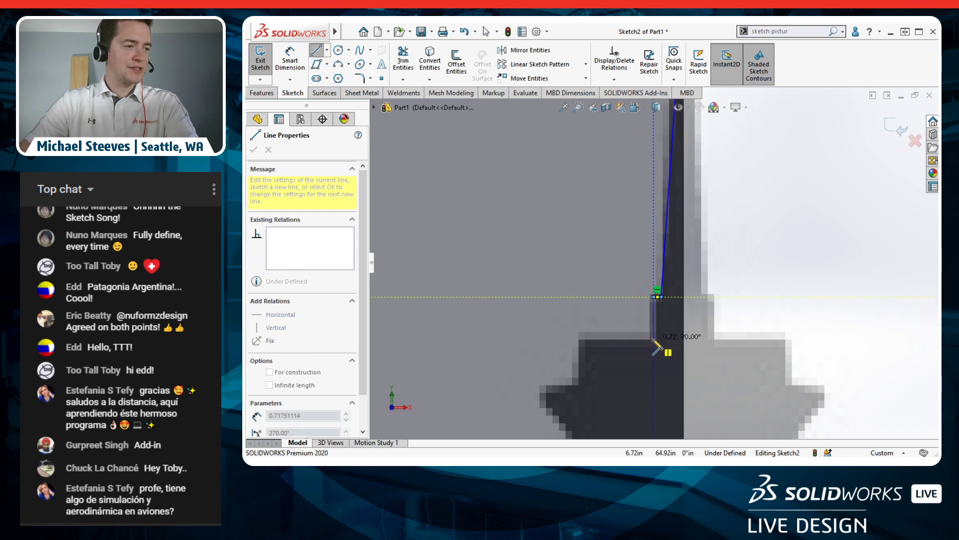
left_click(654, 339)
left_click(580, 339)
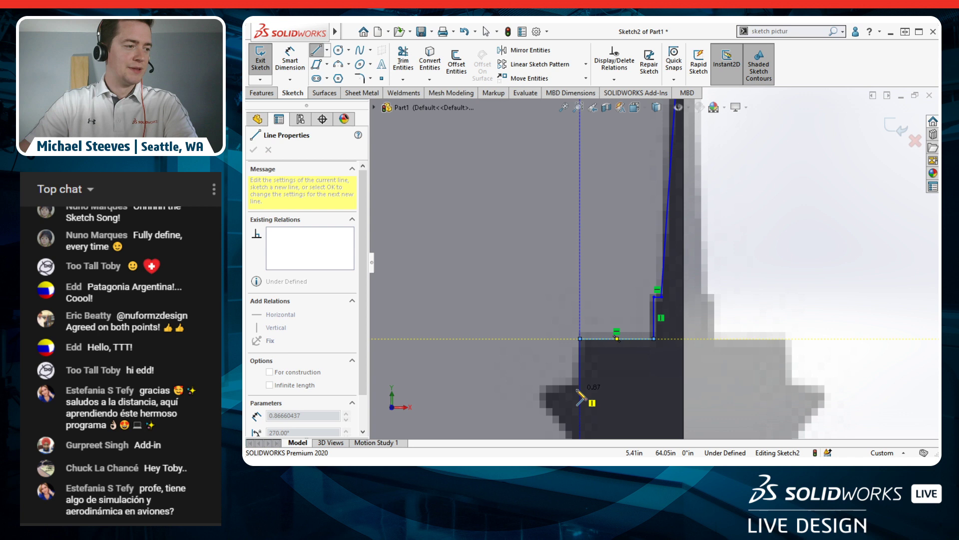
left_click(579, 383)
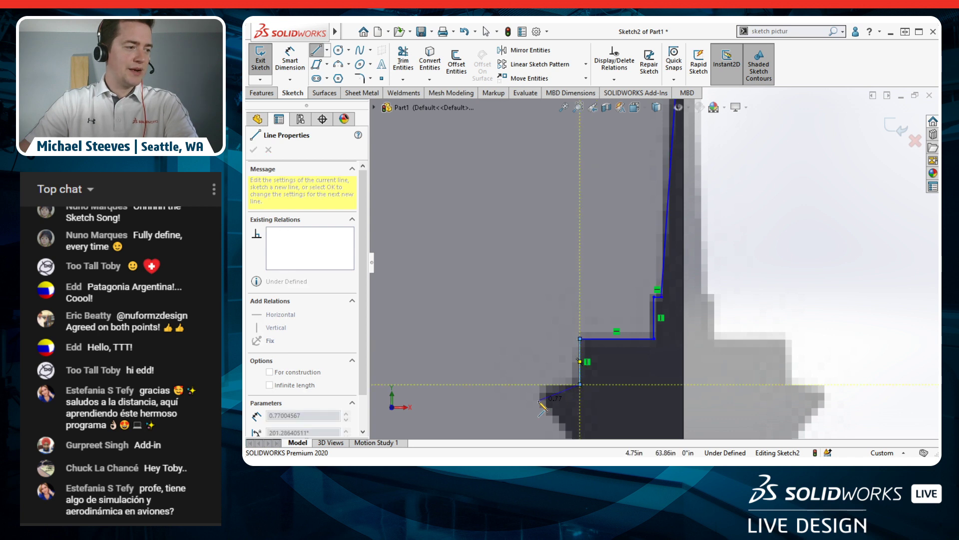
left_click(538, 401)
scroll(557, 413, "up", 5)
scroll(628, 313, "down", 5)
scroll(656, 325, "down", 1)
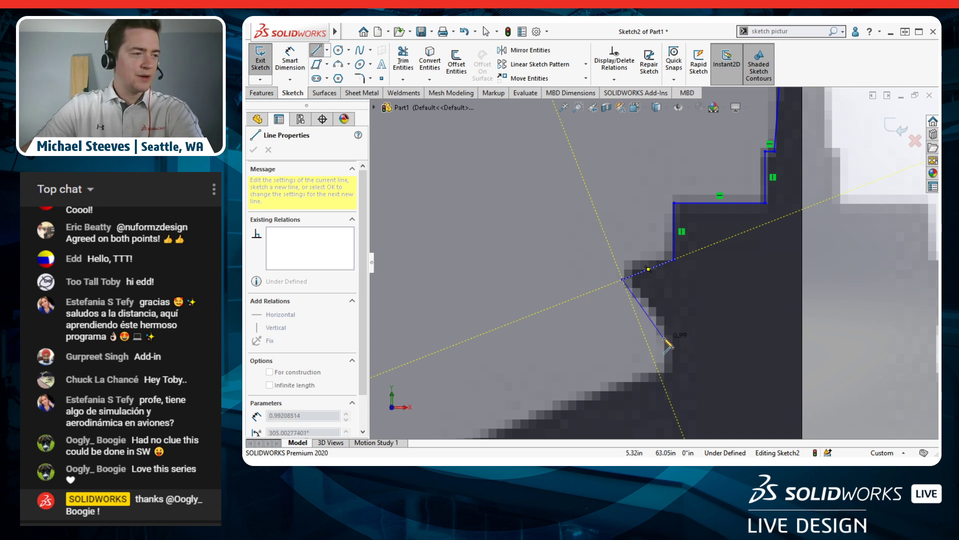
Step: Trace two disc curves along the saucer's edge with 3 Point Arcs
key("Escape")
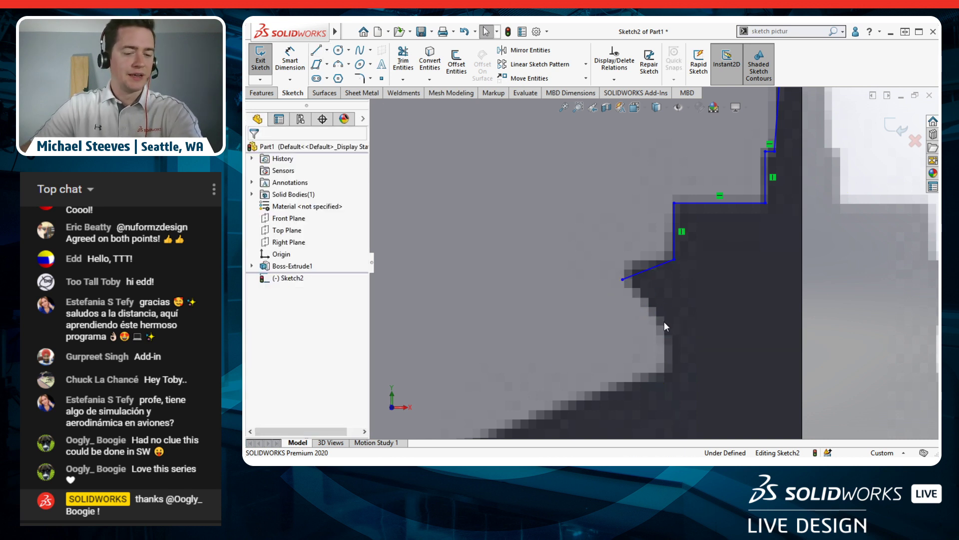
key("s")
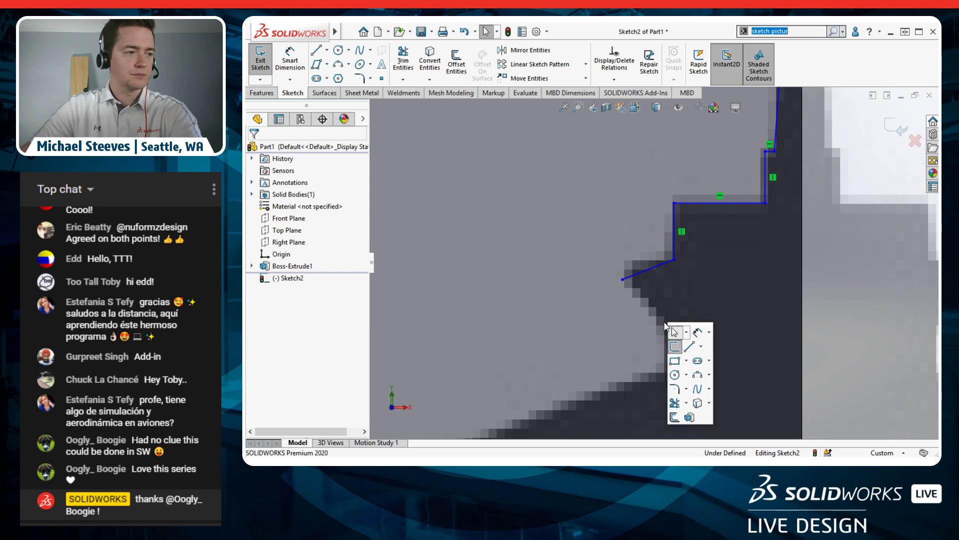
left_click(698, 375)
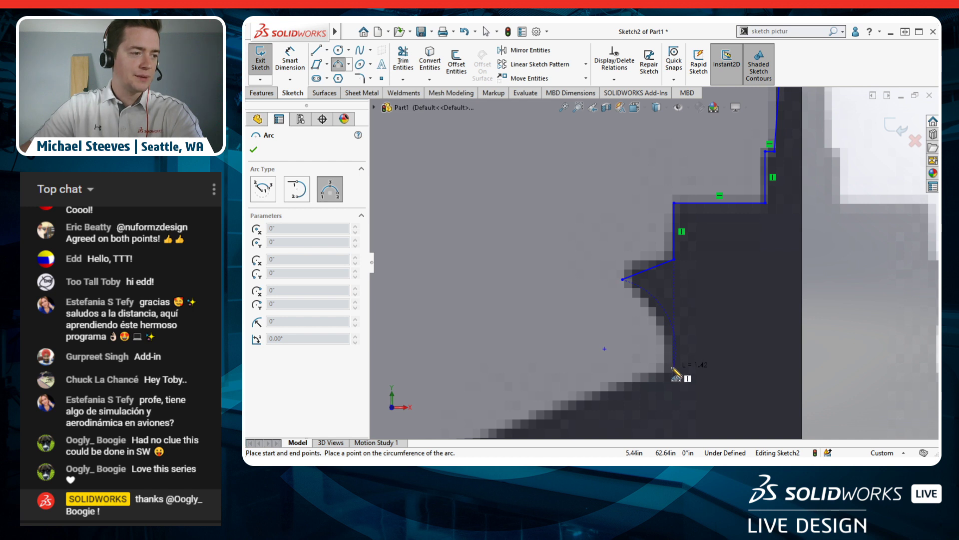
left_click(675, 371)
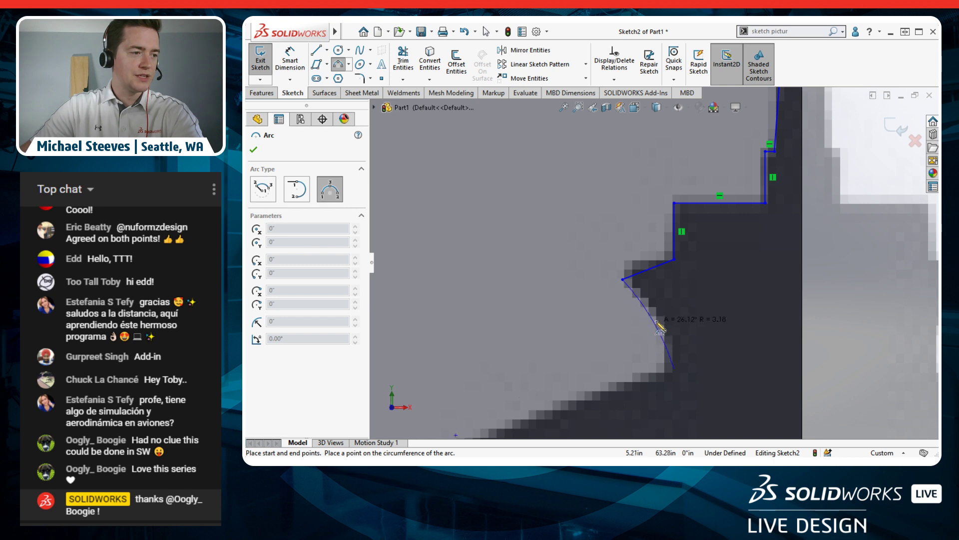
left_click(665, 325)
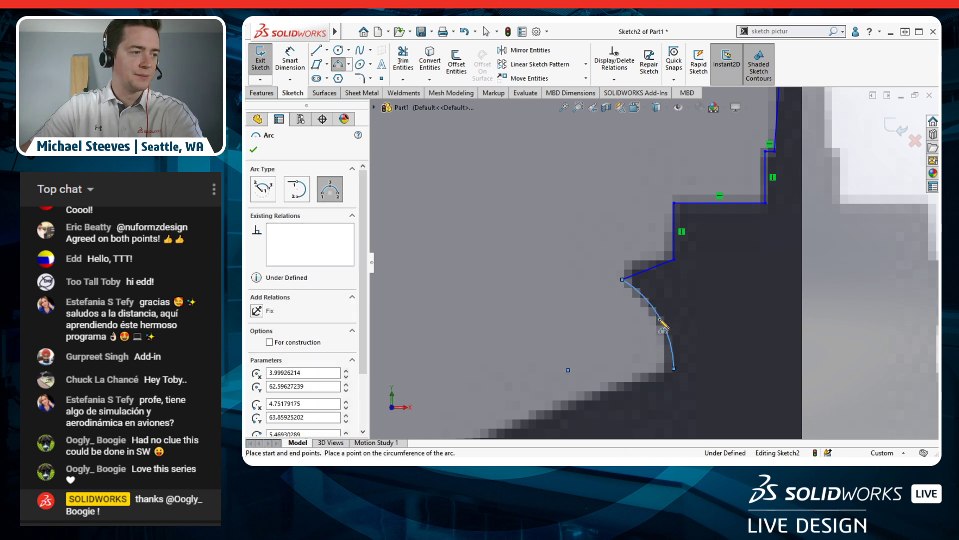
middle_click_drag(623, 356, 777, 190, "ctrl")
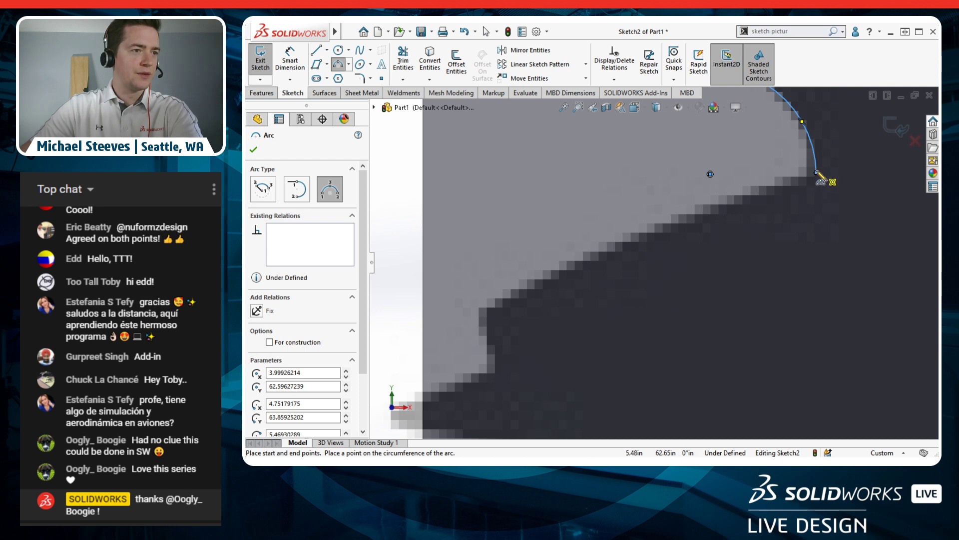
left_click(817, 173)
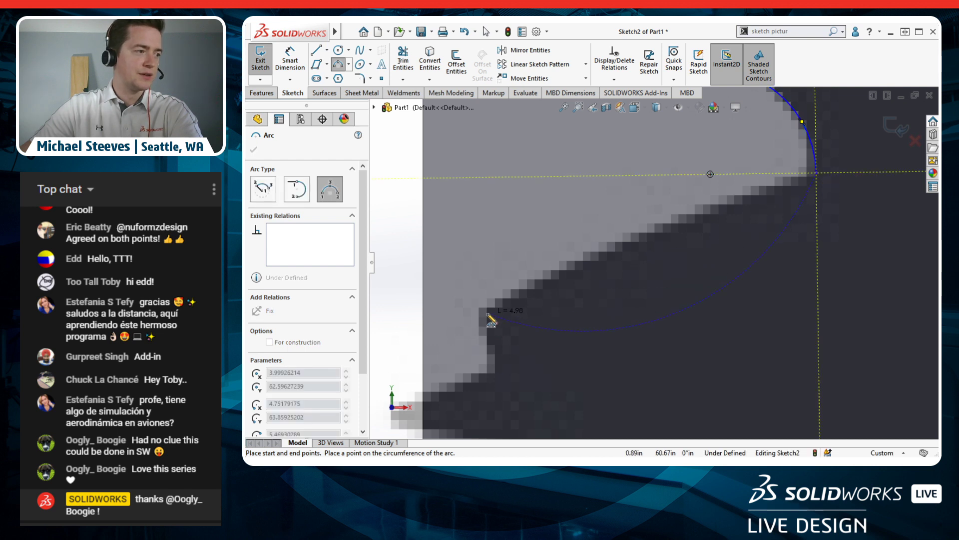
left_click(484, 318)
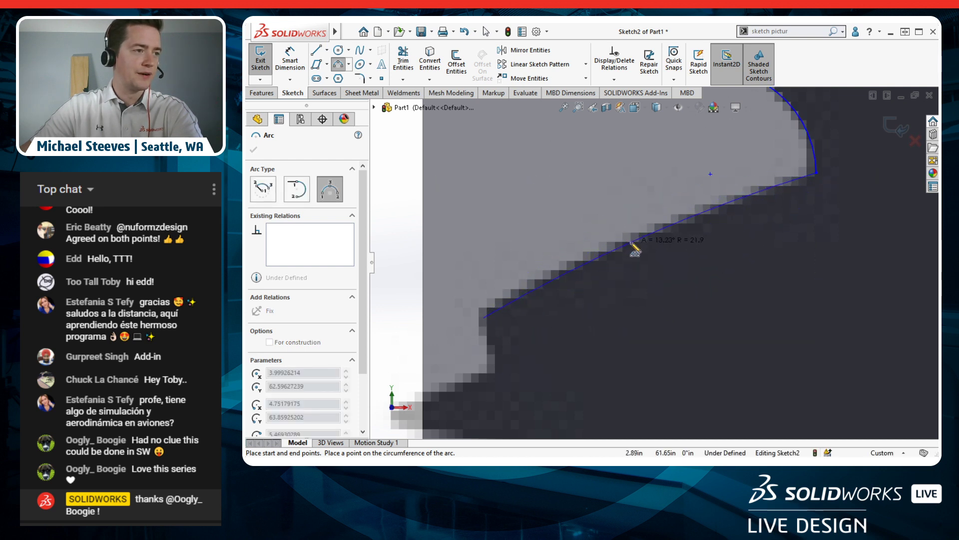
scroll(666, 257, "down", 8)
scroll(681, 265, "up", 8)
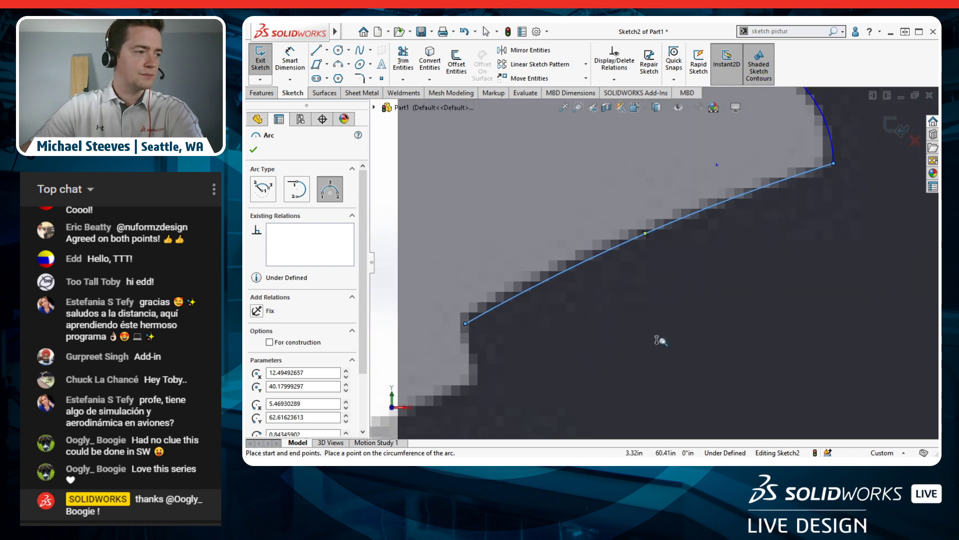
middle_click_drag(611, 355, 811, 236, "ctrl")
Step: Draw connected lines from the arc's end along the corners of the saucer's zigzag edge
key("l")
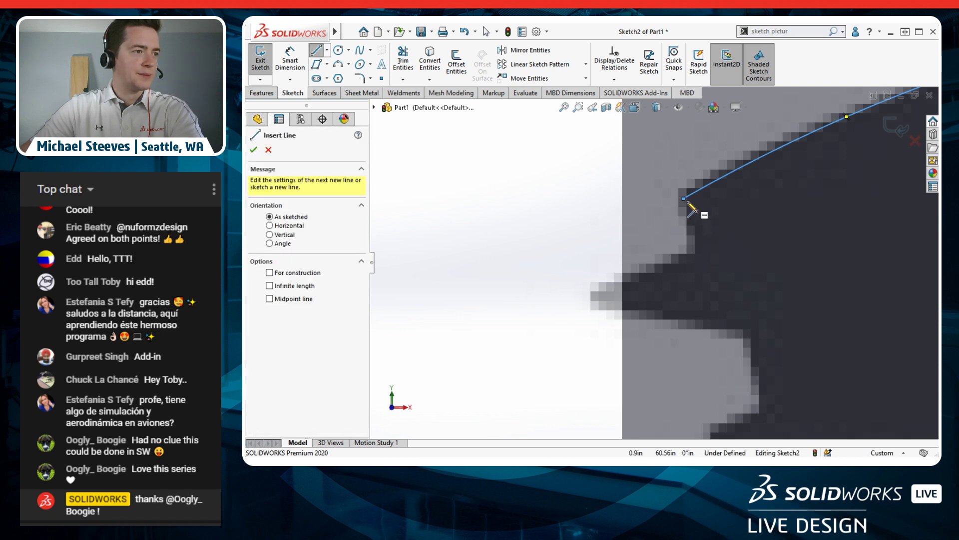
left_click(684, 199)
left_click(699, 243)
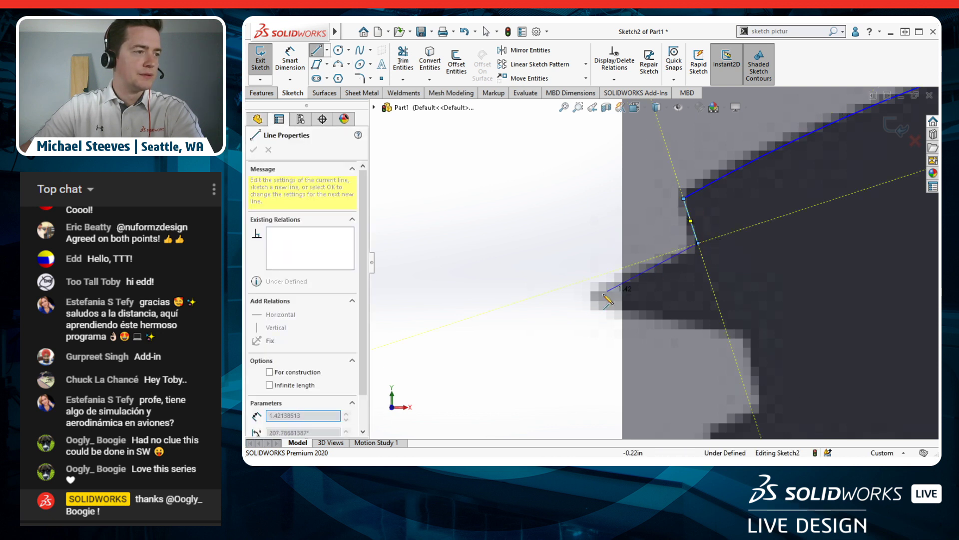
left_click(593, 297)
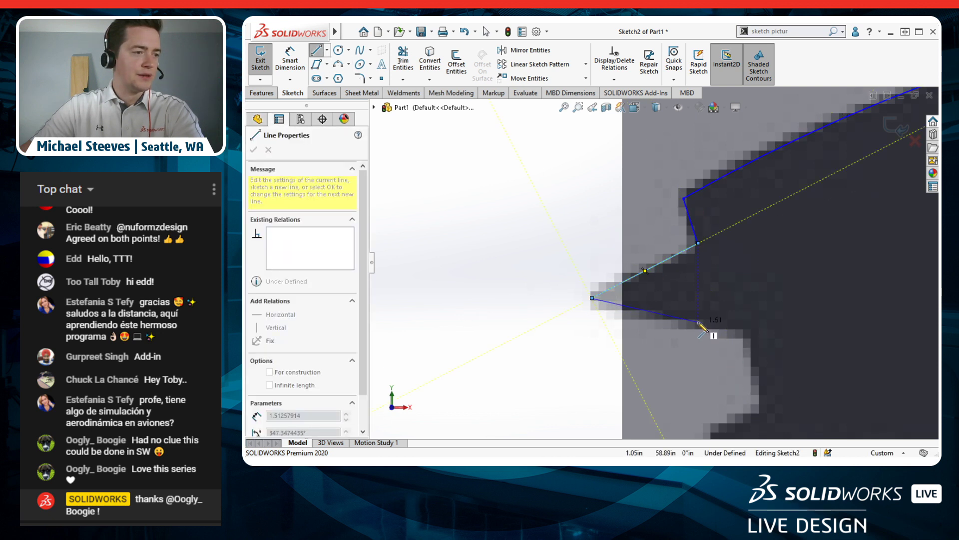
scroll(712, 327, "up", 3)
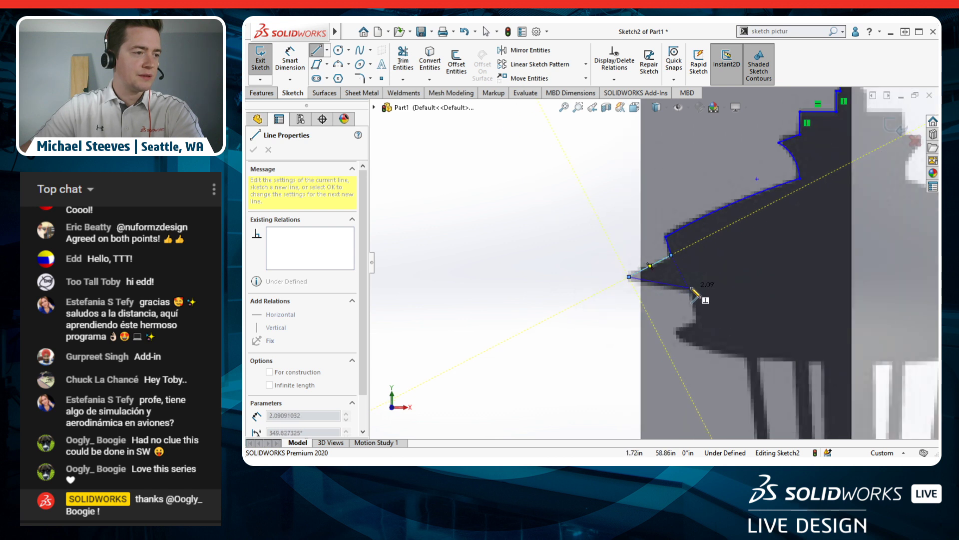
left_click(690, 291)
left_click(695, 320)
Step: Zoom the view over the saucer's stepped underside to keep tracing it
scroll(700, 332, "down", 3)
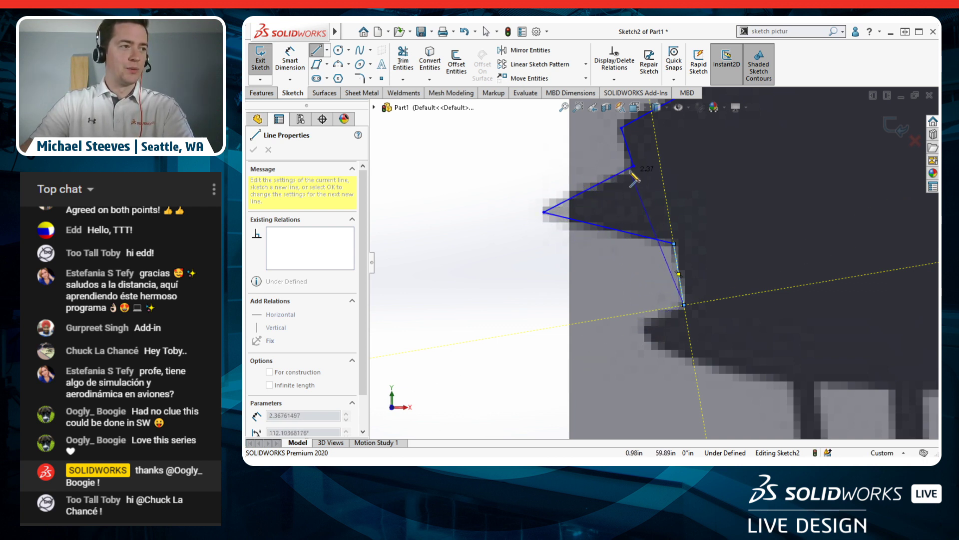
Step: Place the last corner at the saucer's lower corner, end the lines, and zoom out to review
left_click(641, 330)
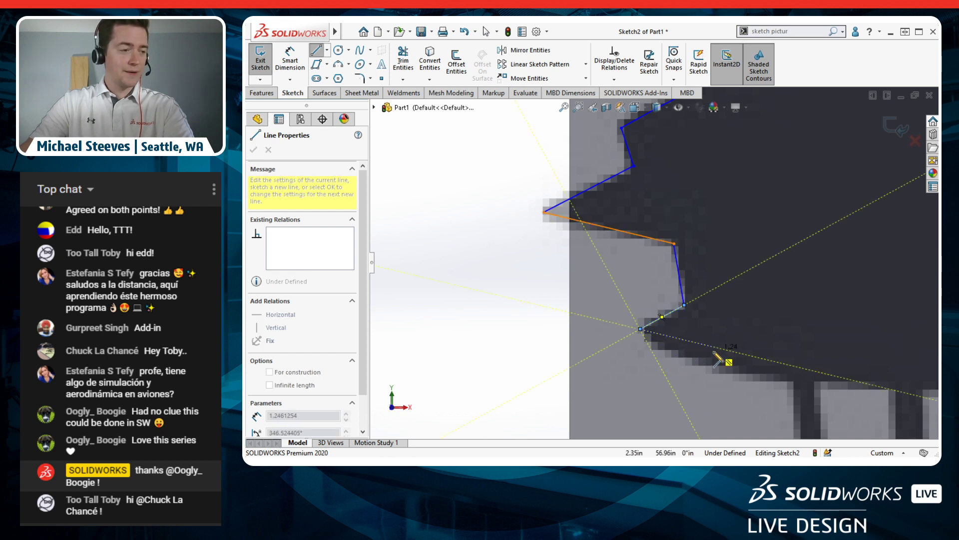
scroll(739, 345, "up", 3)
key("Escape")
key("Escape")
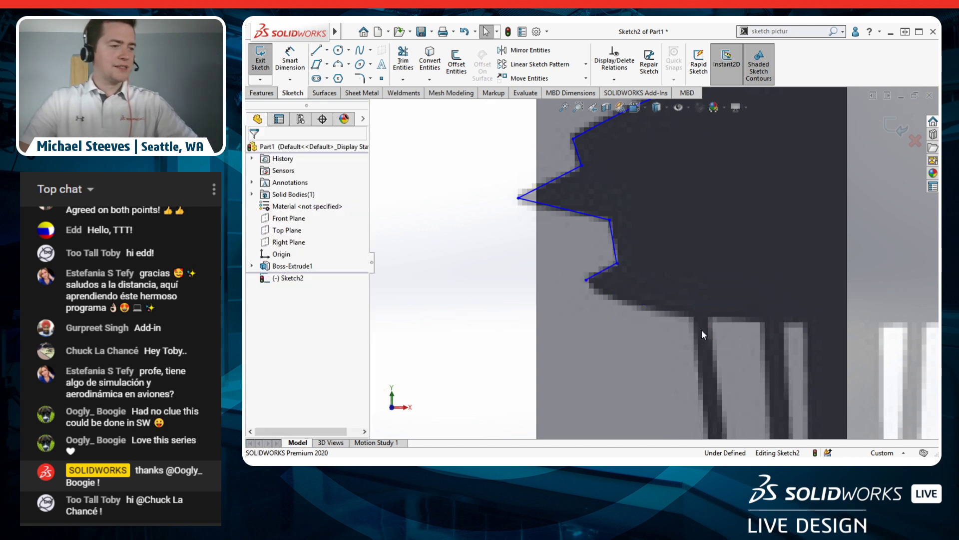
scroll(673, 319, "up", 3)
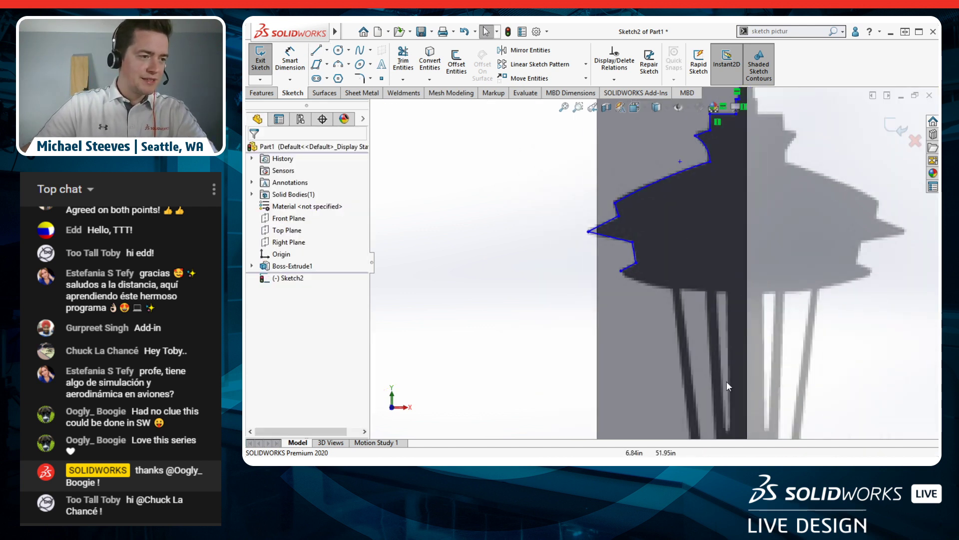
scroll(688, 364, "up", 3)
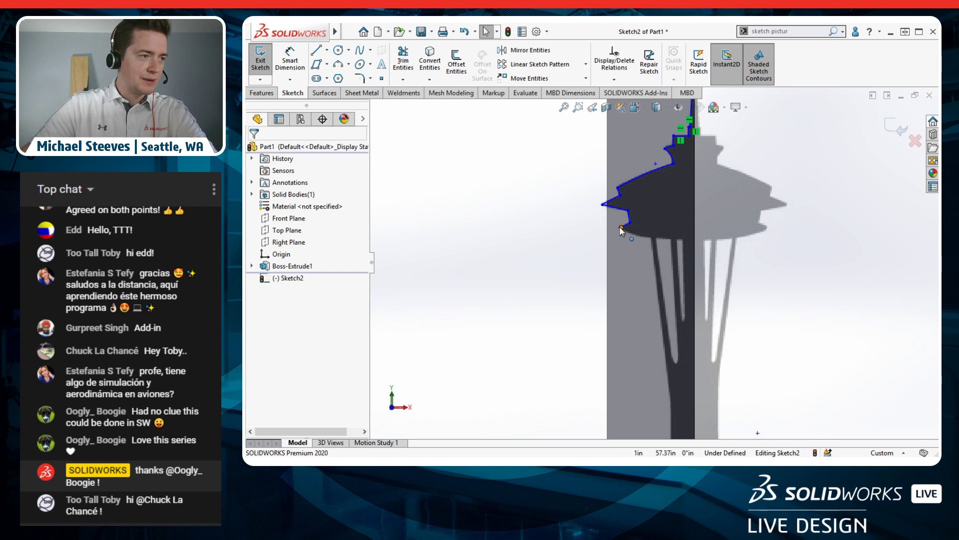
scroll(635, 233, "down", 2)
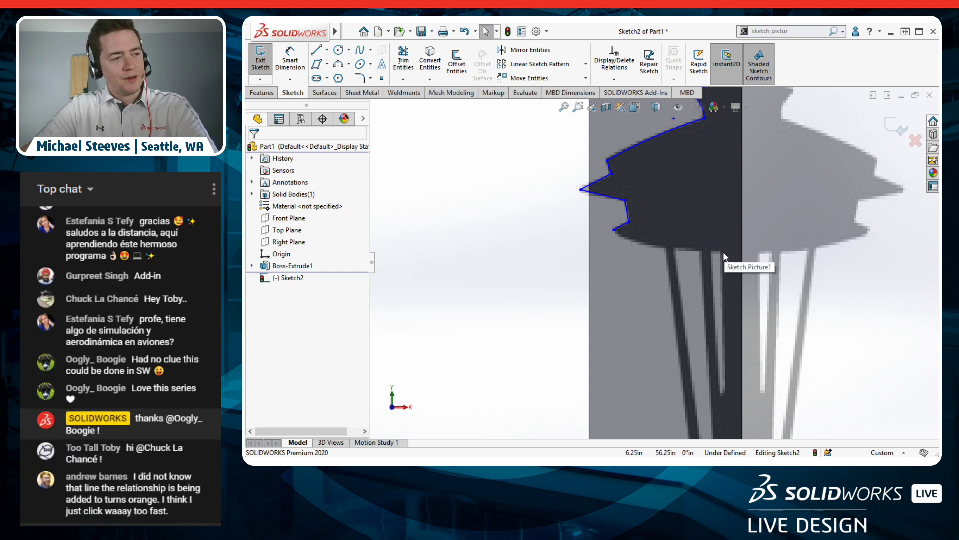
scroll(721, 250, "down", 3)
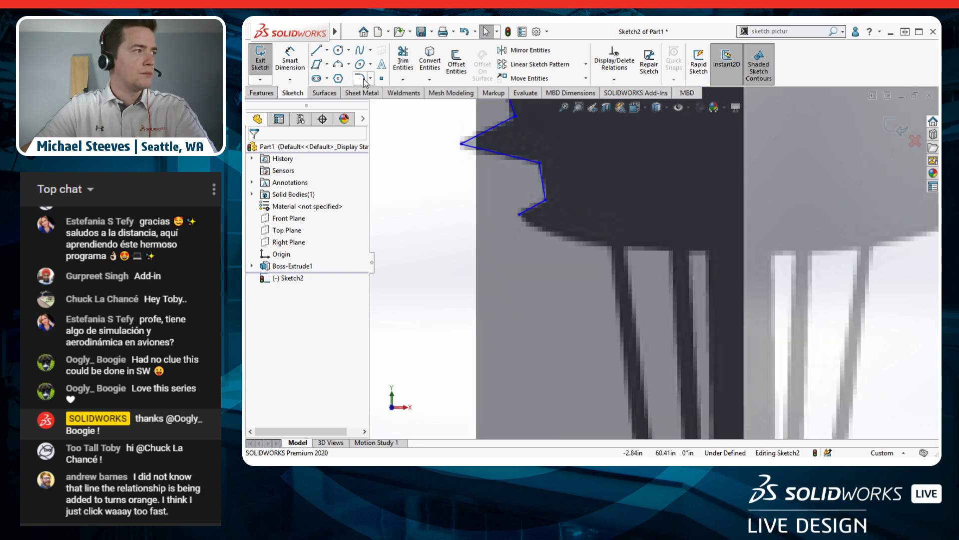
Step: Draw a three-point style spline from the saucer's lower corner to the central column, then drag its middle vertex
left_click(371, 51)
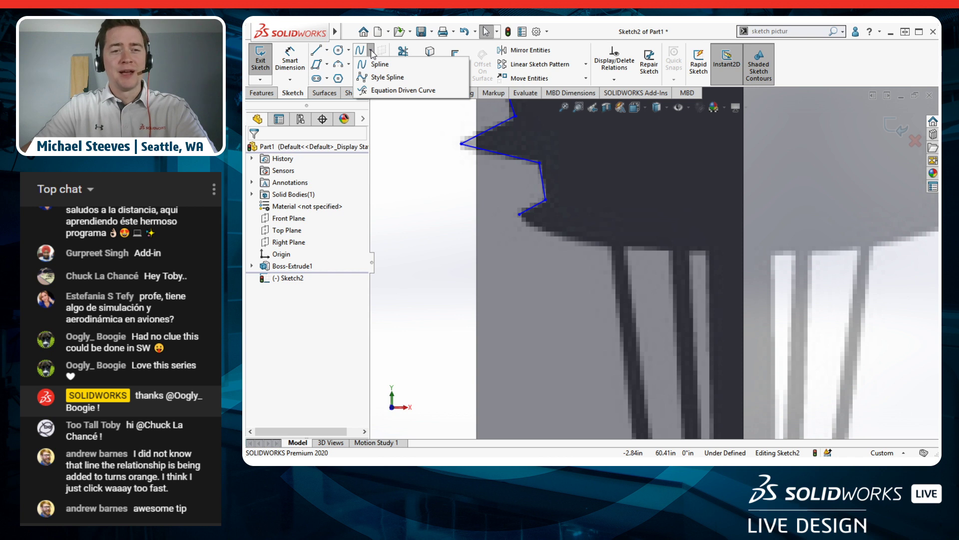
left_click(414, 80)
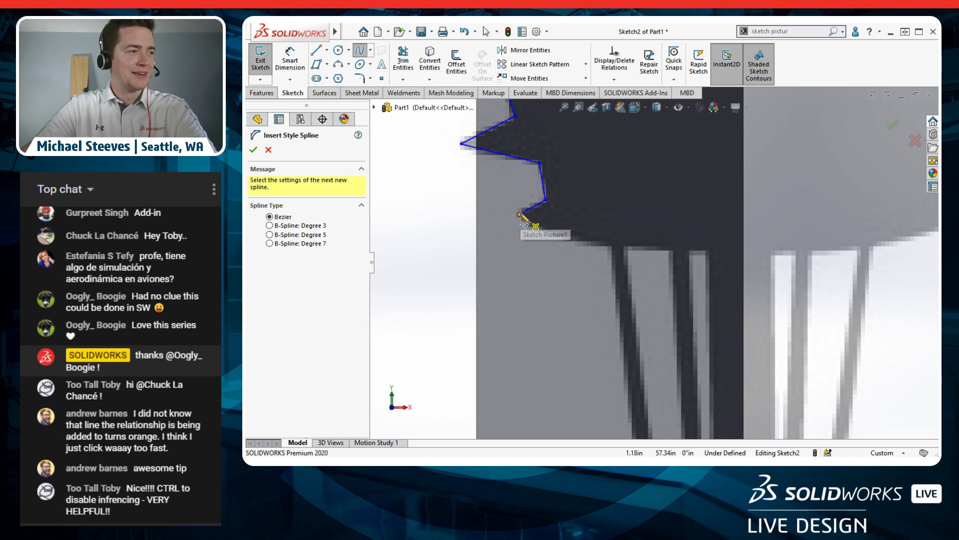
left_click(520, 215)
left_click(543, 281)
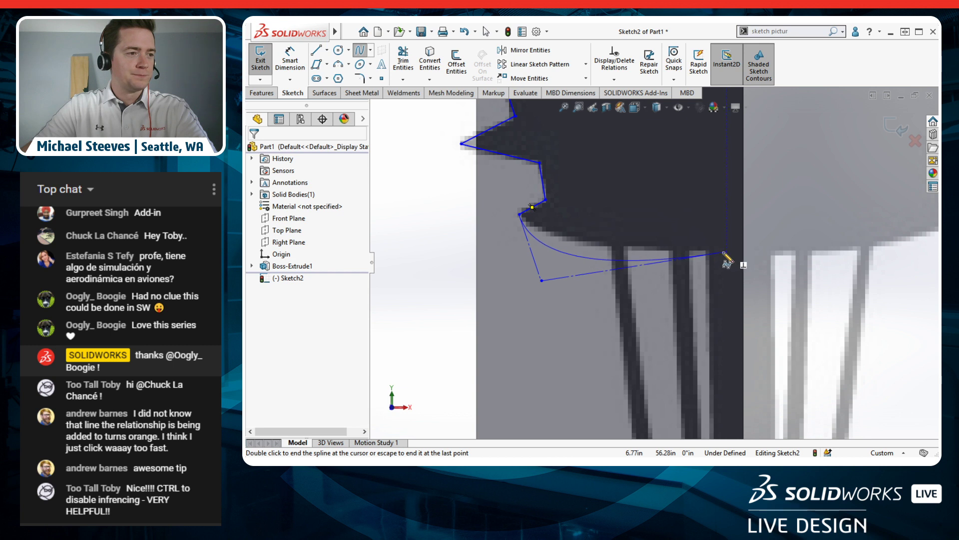
left_click(709, 252)
key("Escape")
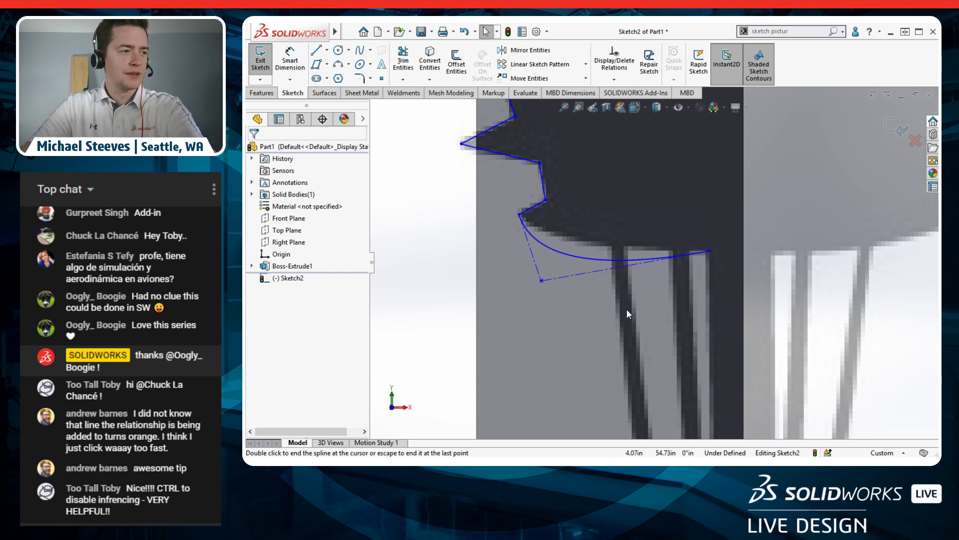
left_click_drag(542, 280, 547, 251)
Step: Select the spline's three points and apply a Fixed relation to them
scroll(649, 335, "up", 3)
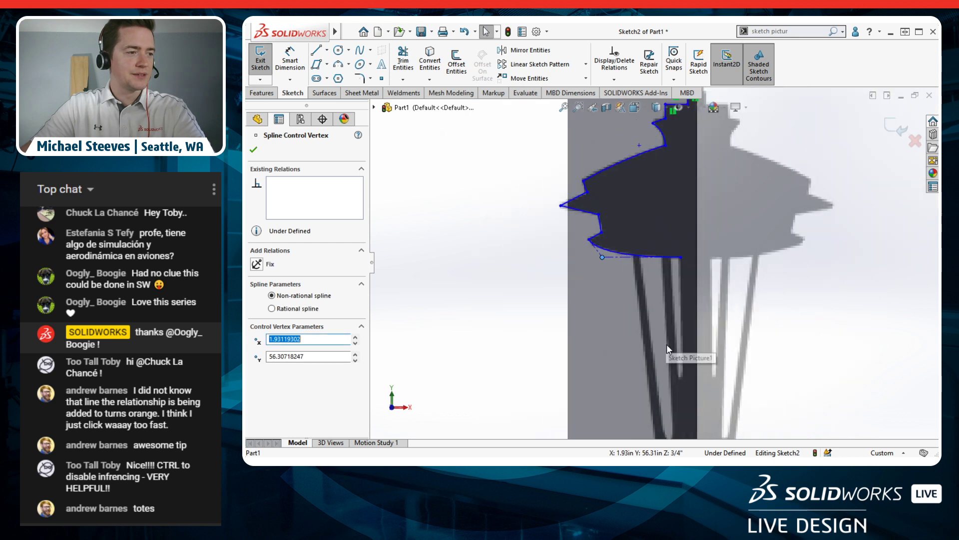
scroll(667, 344, "down", 2)
left_click(501, 262)
scroll(499, 260, "up", 3)
scroll(516, 248, "down", 3)
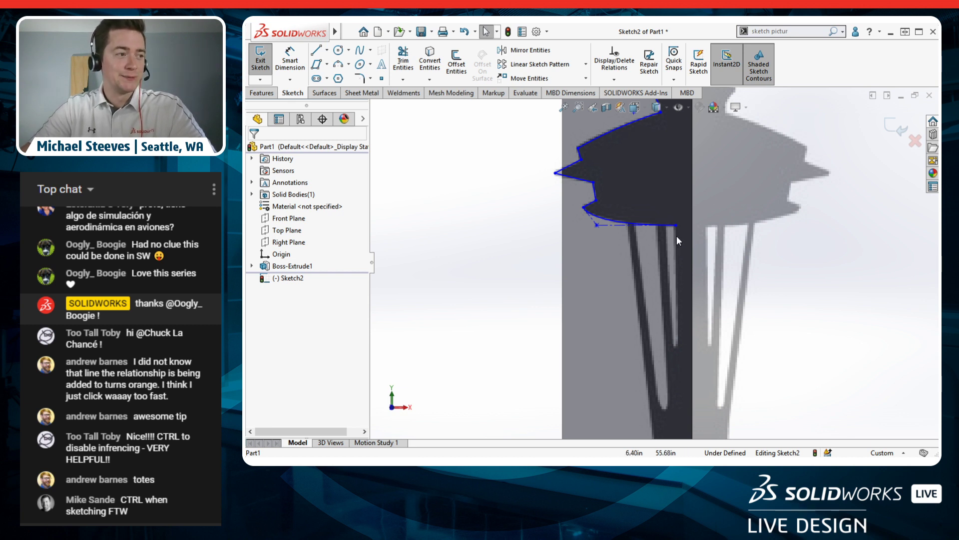
scroll(682, 235, "down", 2)
left_click(673, 223)
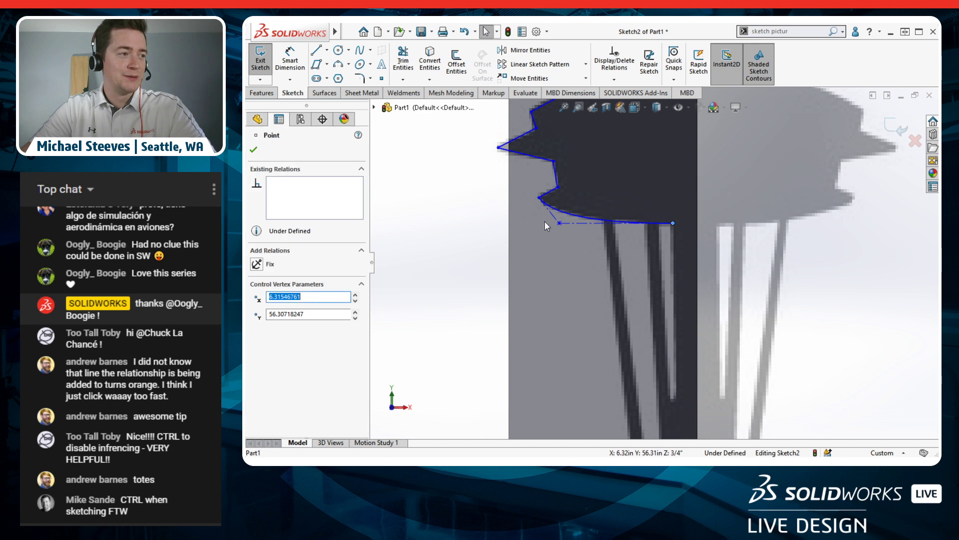
left_click(559, 223)
left_click(539, 198, "ctrl")
left_click(539, 198, "ctrl")
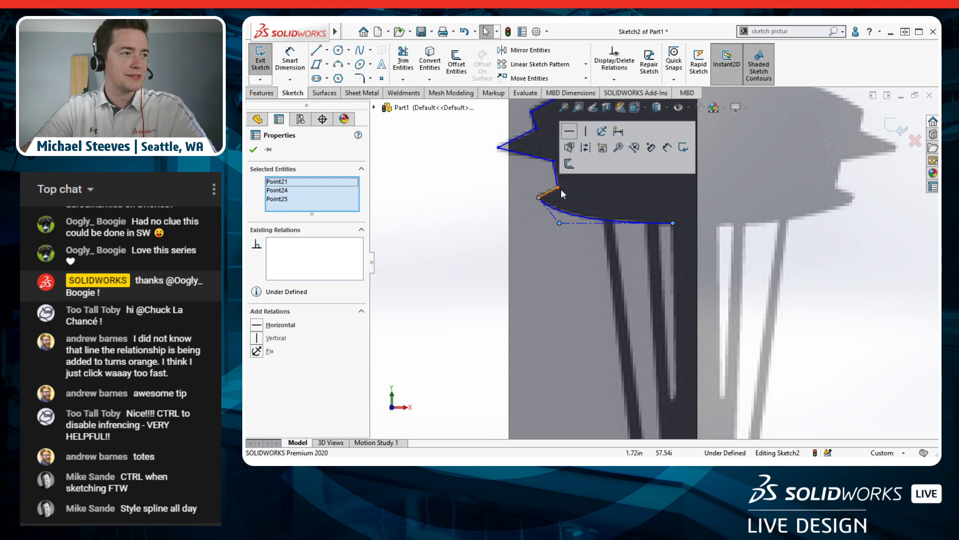
left_click(602, 133)
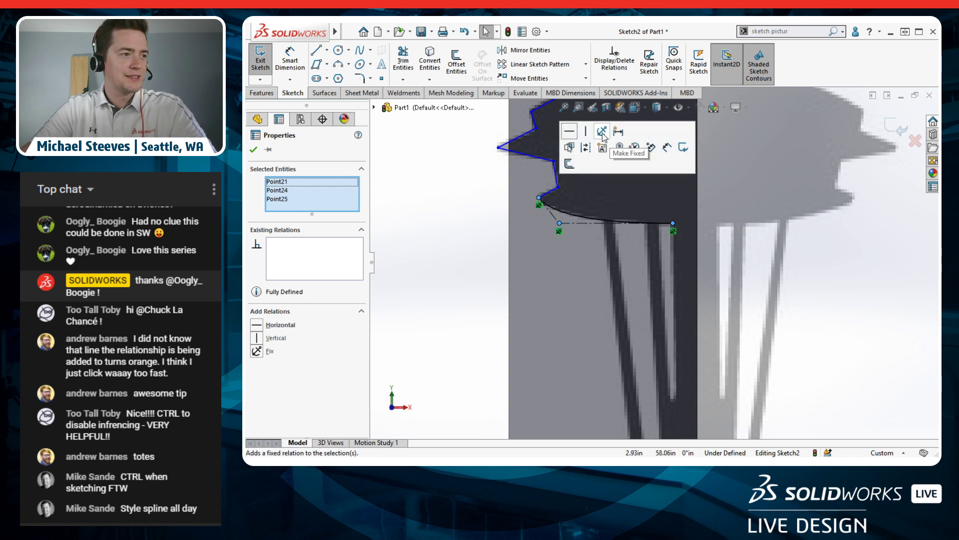
key("Escape")
Step: Delete the old Fixed4–Fixed6 relations in Display/Delete Relations
scroll(555, 200, "down", 3)
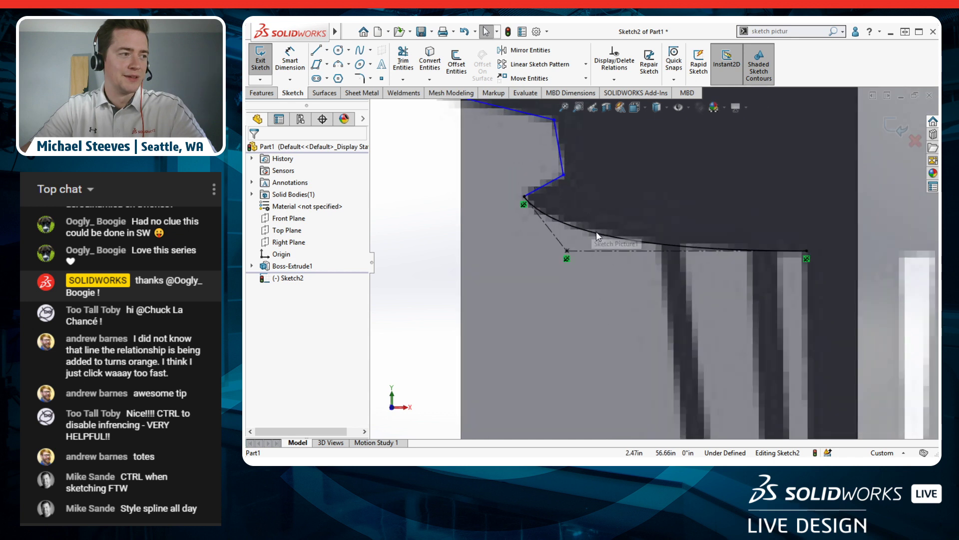
left_click(807, 250)
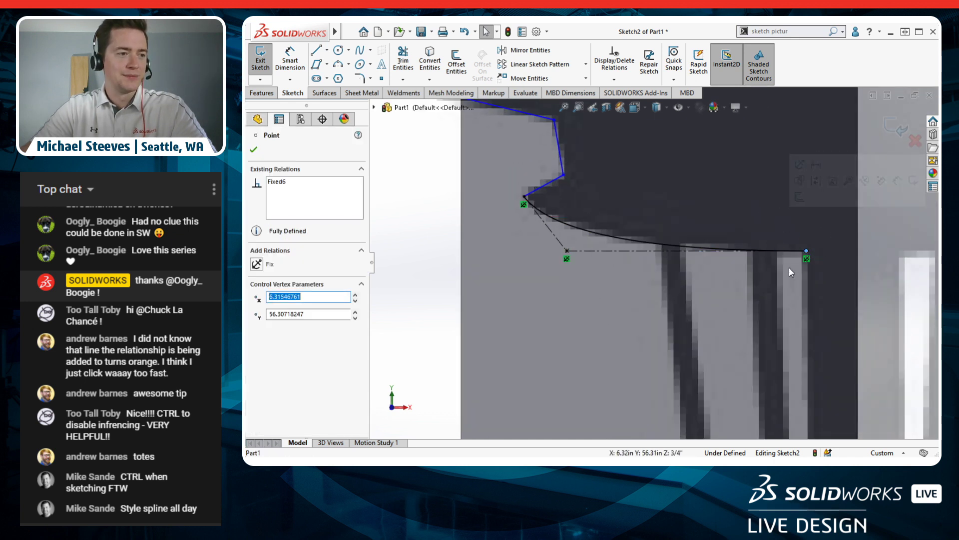
scroll(769, 279, "up", 3)
scroll(724, 310, "down", 2)
left_click(463, 296)
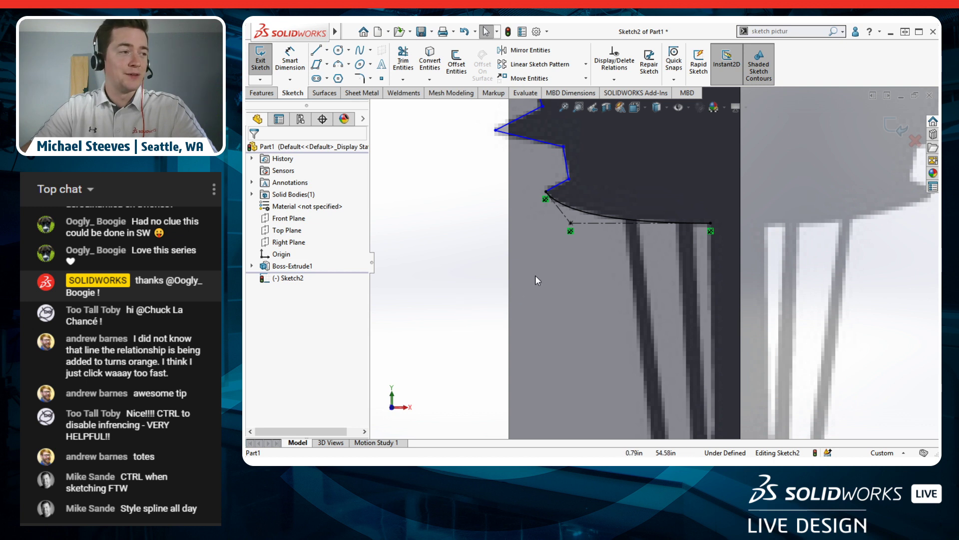
left_click(622, 68)
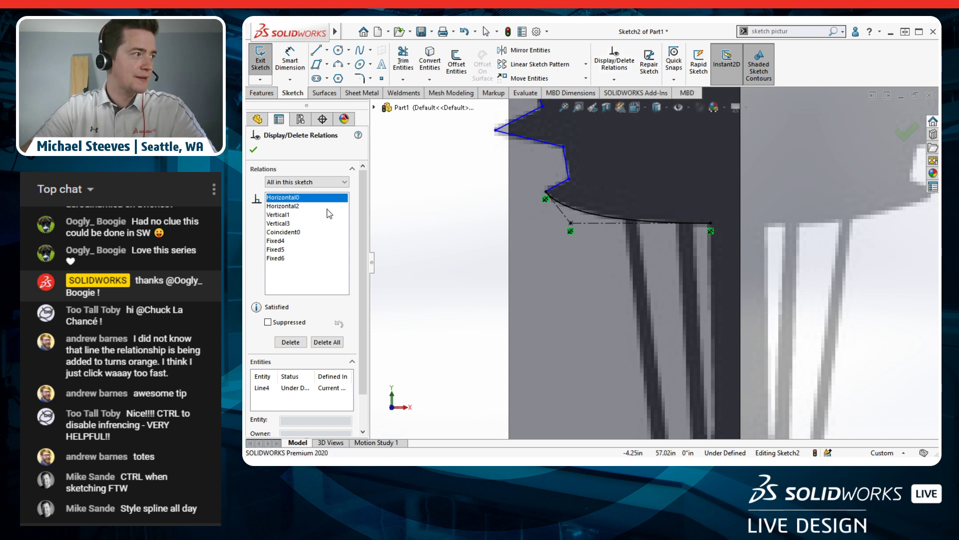
left_click(313, 183)
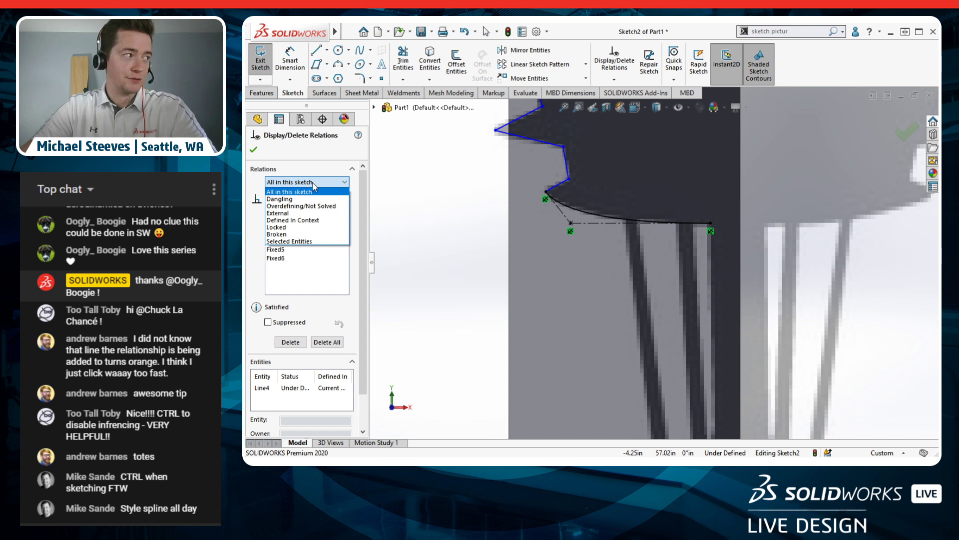
left_click(290, 192)
left_click(278, 240)
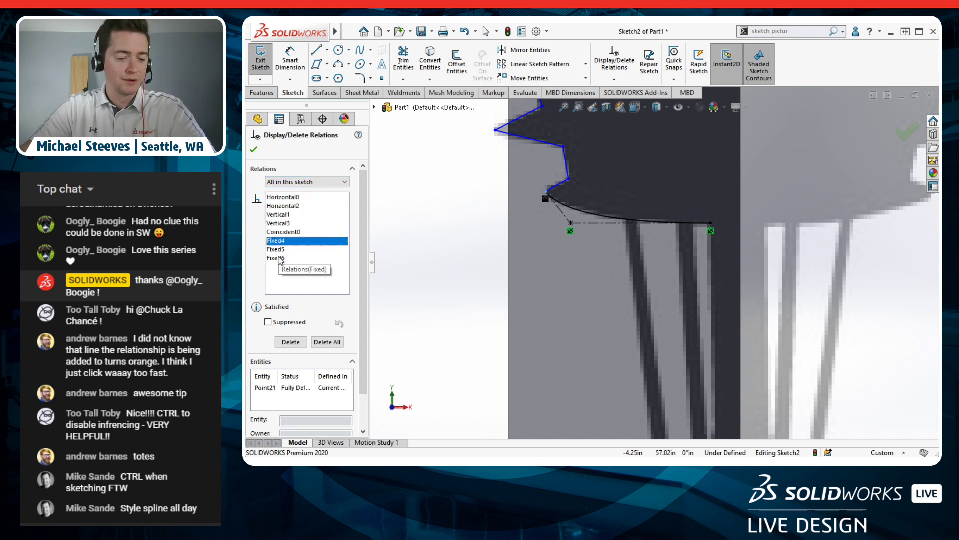
left_click(279, 257, "shift")
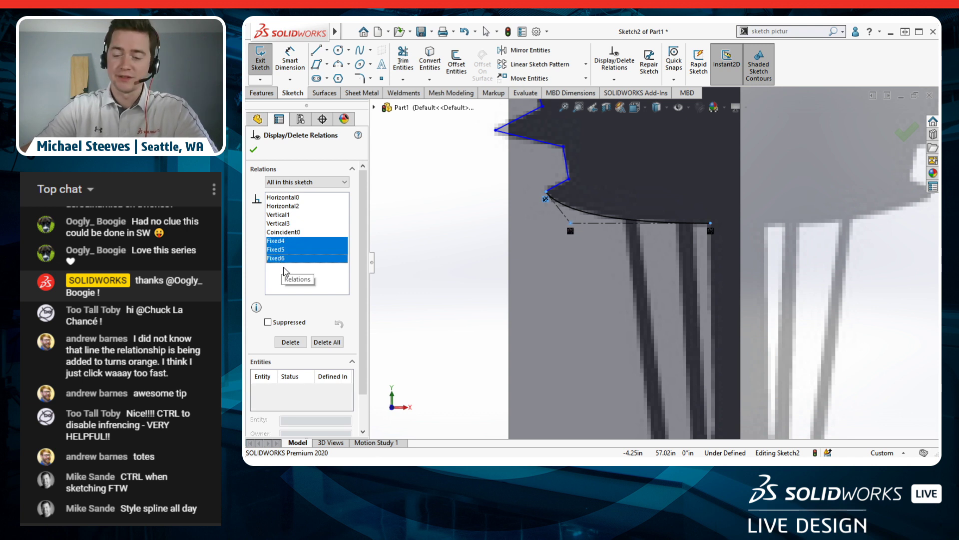
key("Delete")
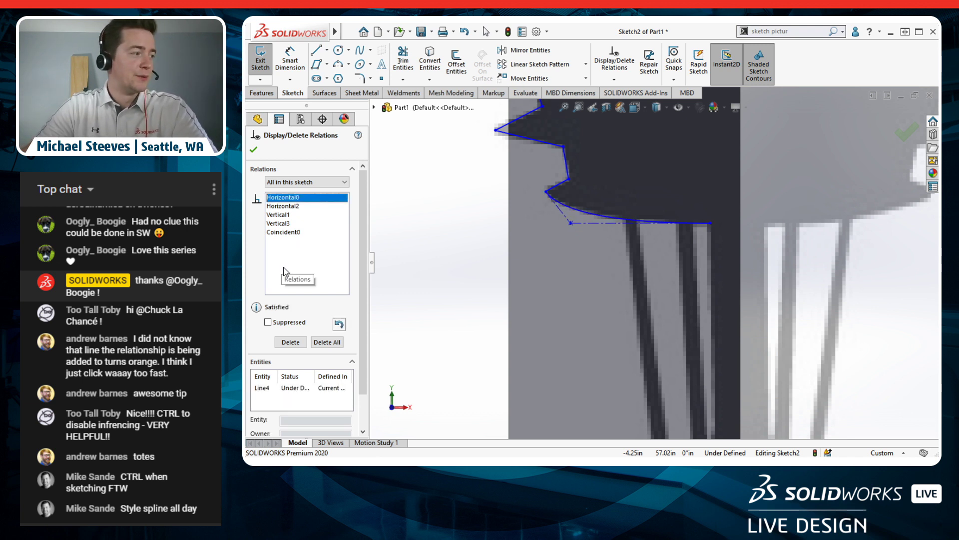
left_click(253, 150)
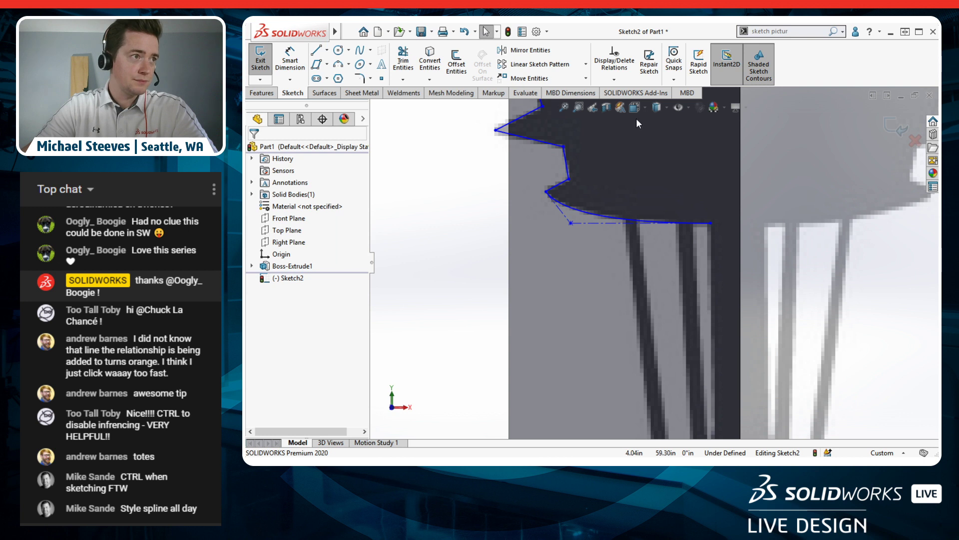
Step: Re-select the three spline points and make them fixed again
left_click(546, 192)
left_click(710, 223, "ctrl")
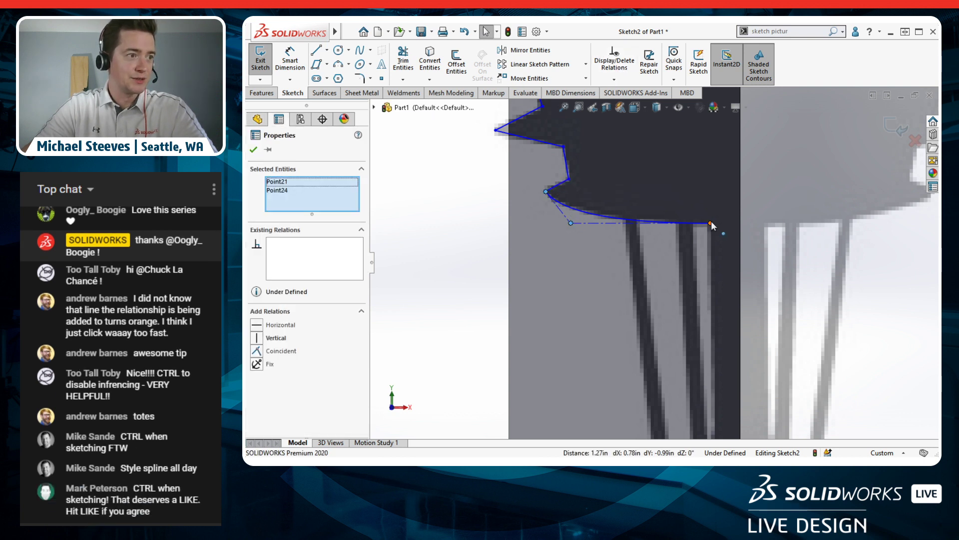
left_click(712, 221, "ctrl")
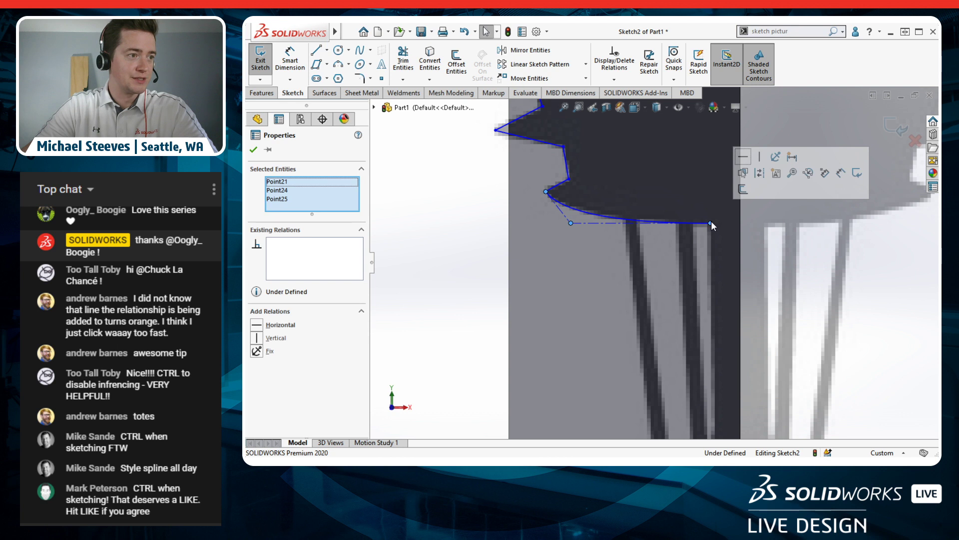
left_click(776, 158)
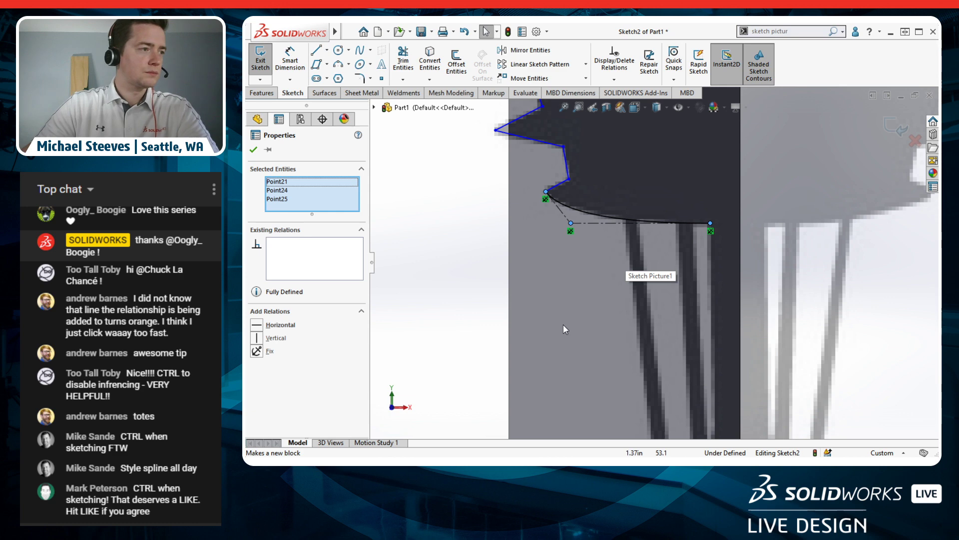
scroll(679, 325, "up", 3)
scroll(679, 326, "down", 4)
scroll(700, 171, "up", 2)
scroll(678, 169, "down", 2)
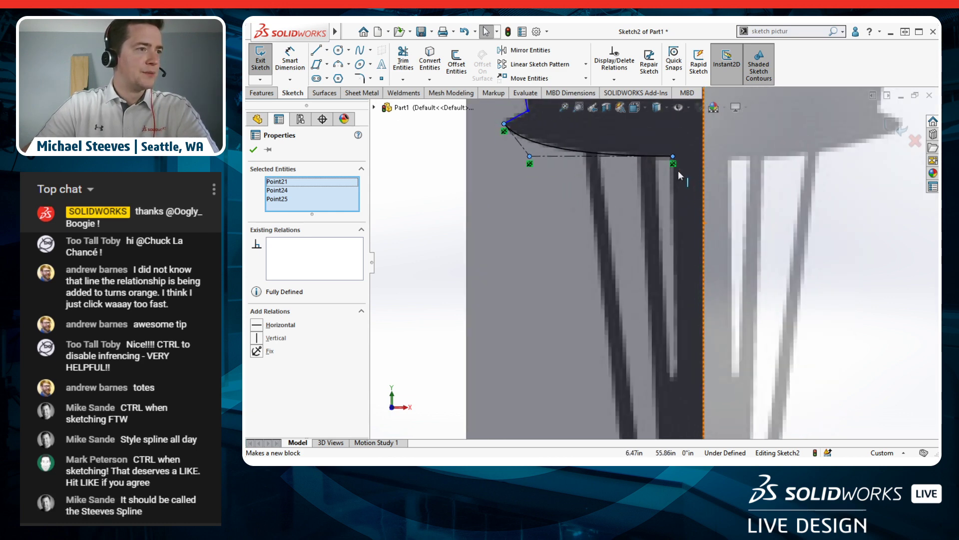
left_click(315, 50)
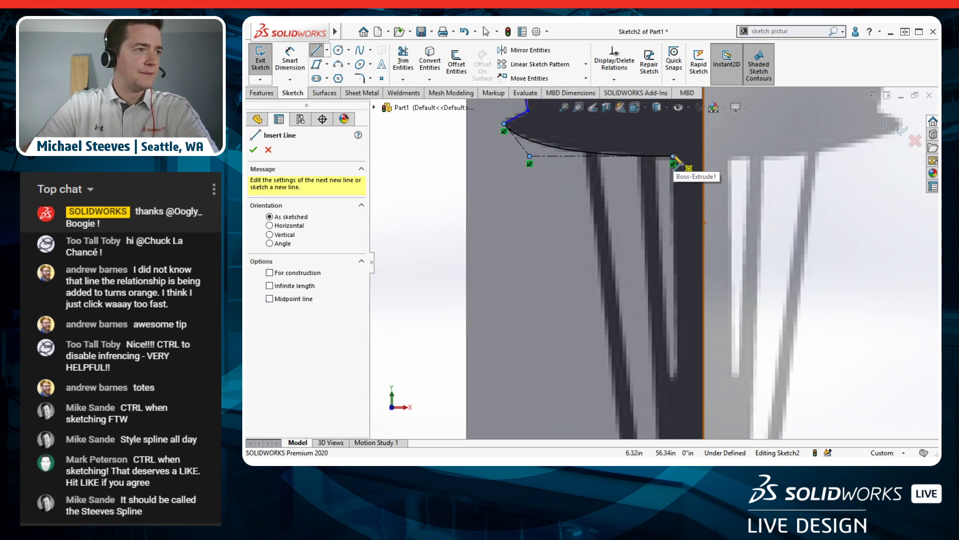
Step: Draw a line down the central column, a tangent-arc bottom, and a line back up to the spline
left_click(673, 157)
left_click(678, 369)
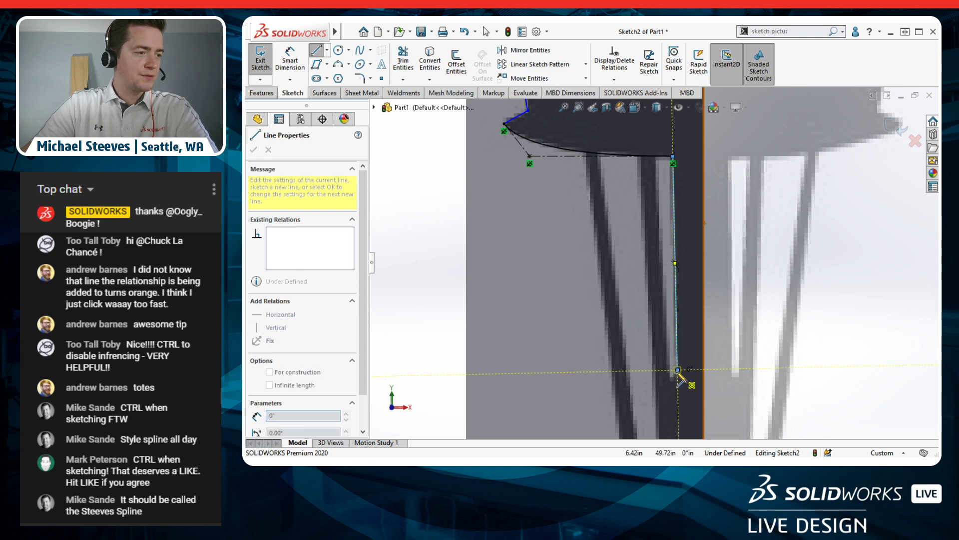
scroll(681, 385, "down", 4)
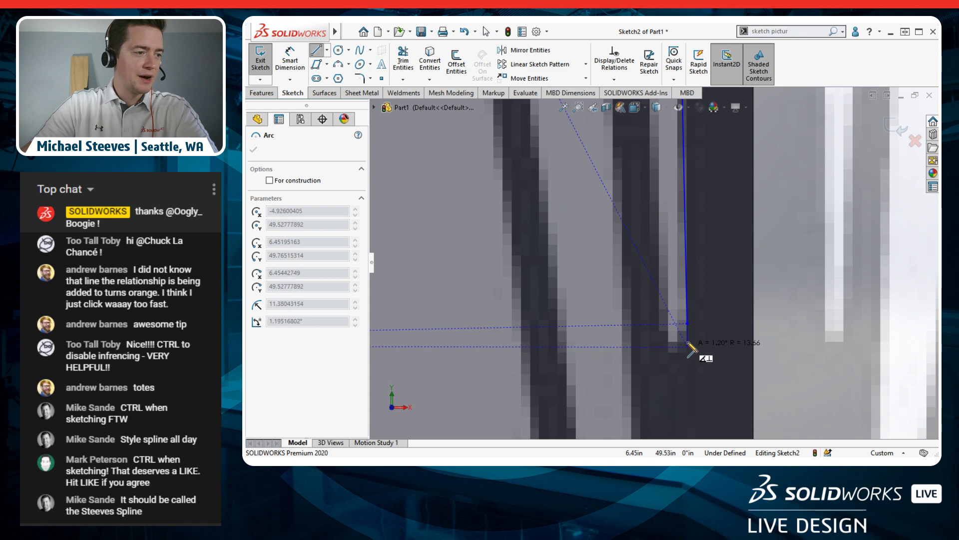
left_click(660, 324)
scroll(662, 250, "up", 5)
scroll(659, 138, "down", 3)
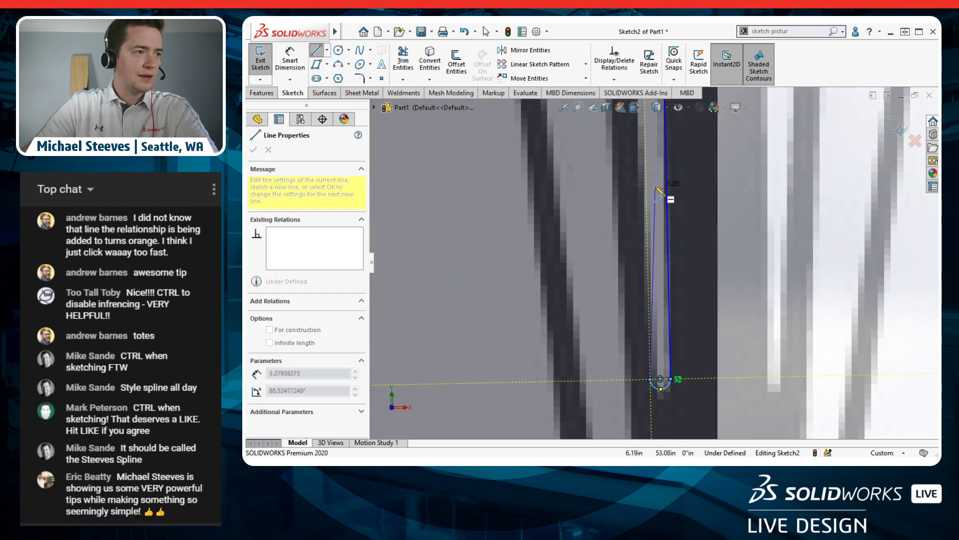
scroll(654, 210, "up", 4)
scroll(649, 185, "down", 2)
scroll(653, 203, "down", 3)
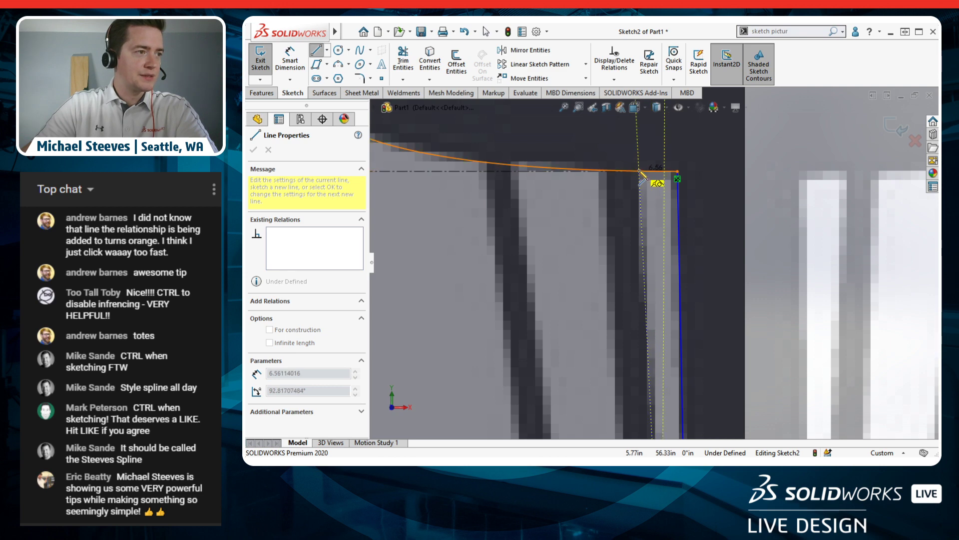
left_click(641, 172)
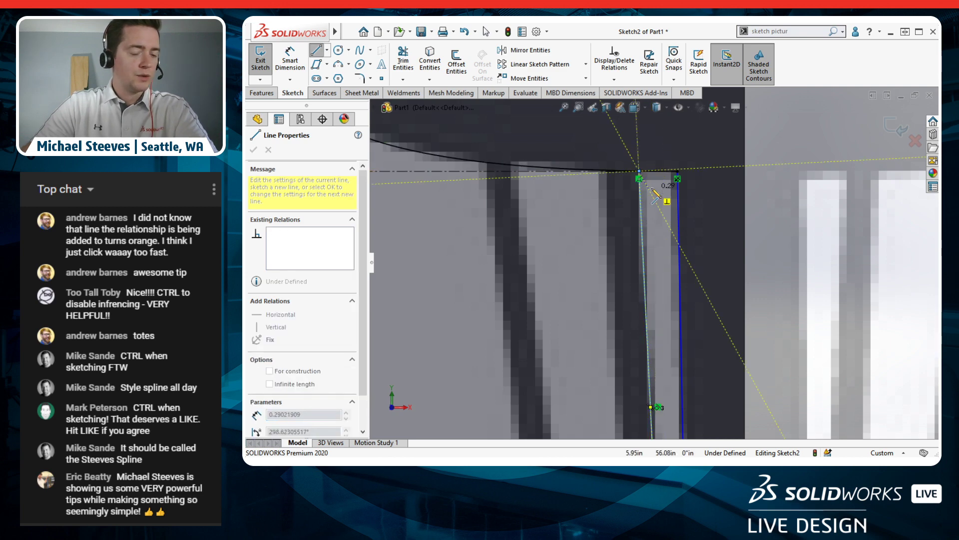
key("Escape")
scroll(648, 214, "up", 3)
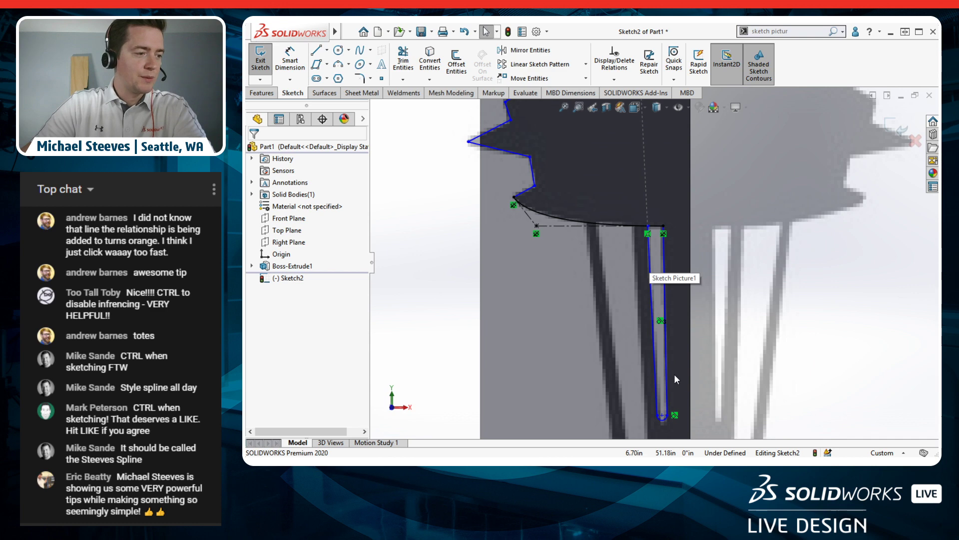
scroll(661, 404, "down", 3)
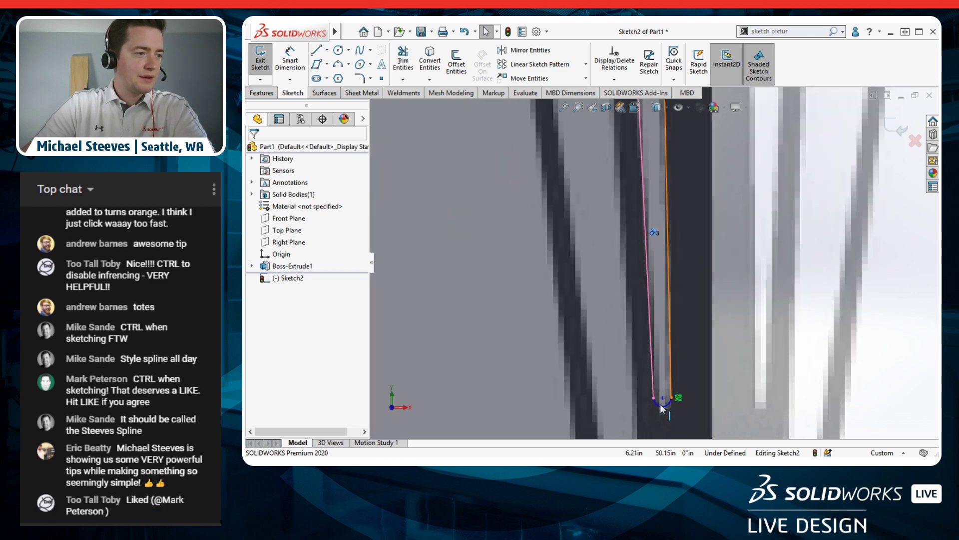
Step: Inspect the slot's bottom arc, left line and their shared endpoint without adding relations
left_click(652, 390)
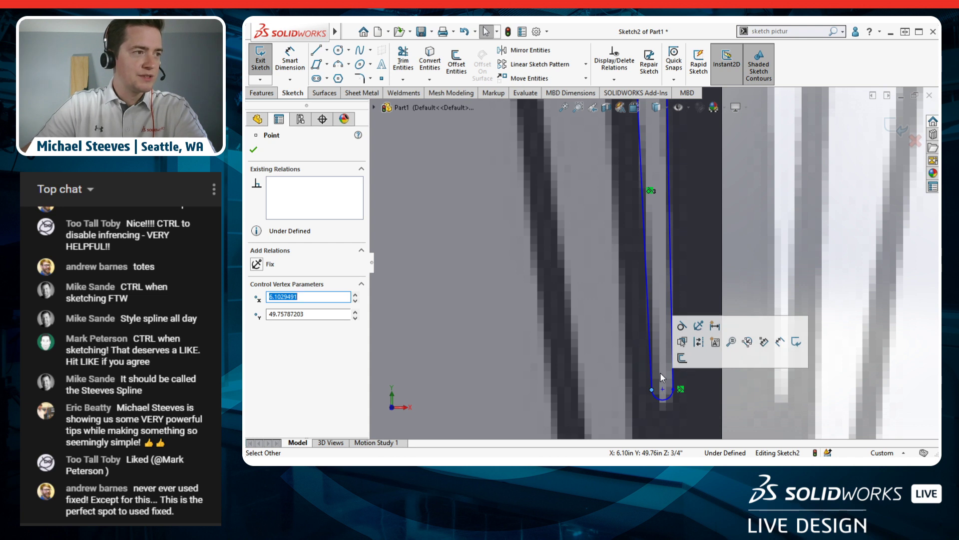
scroll(665, 407, "down", 1)
scroll(660, 385, "down", 1)
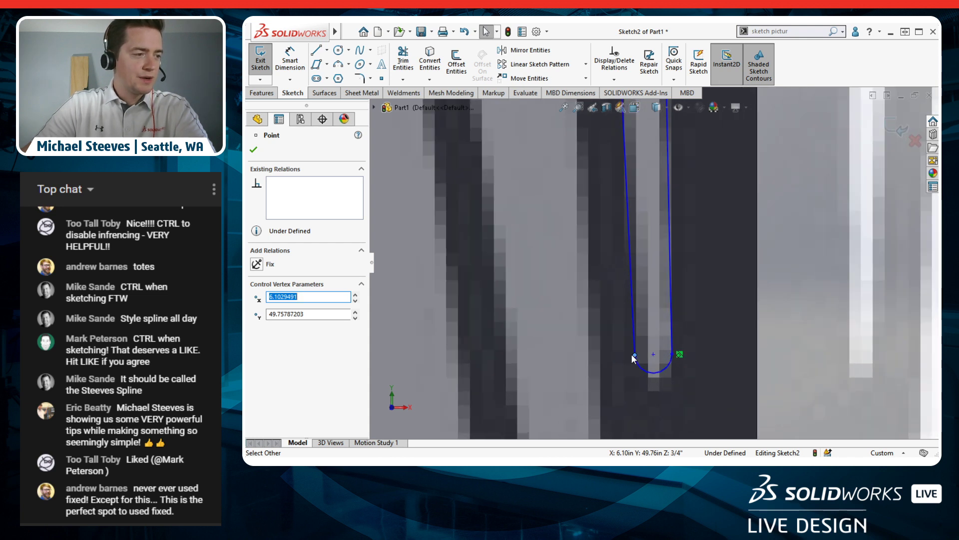
key("Escape")
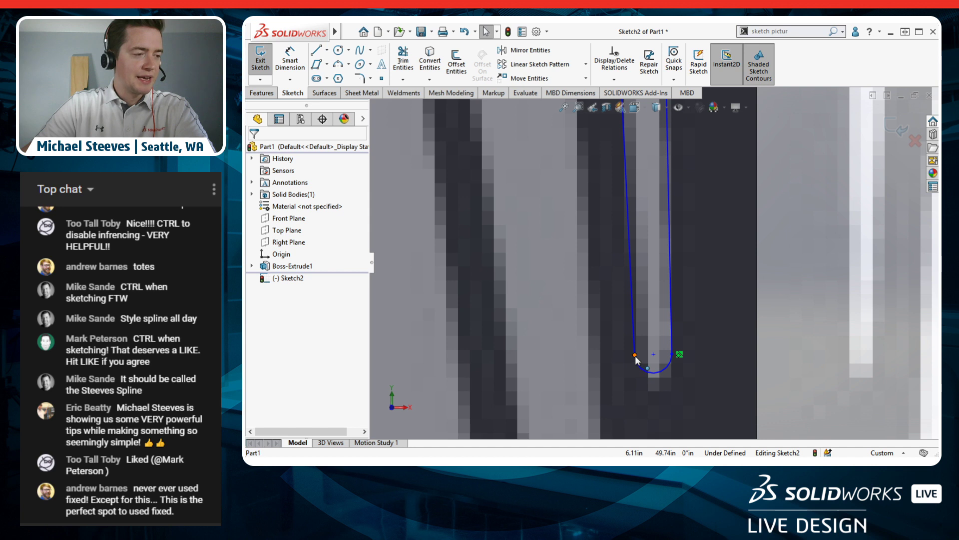
left_click(640, 367)
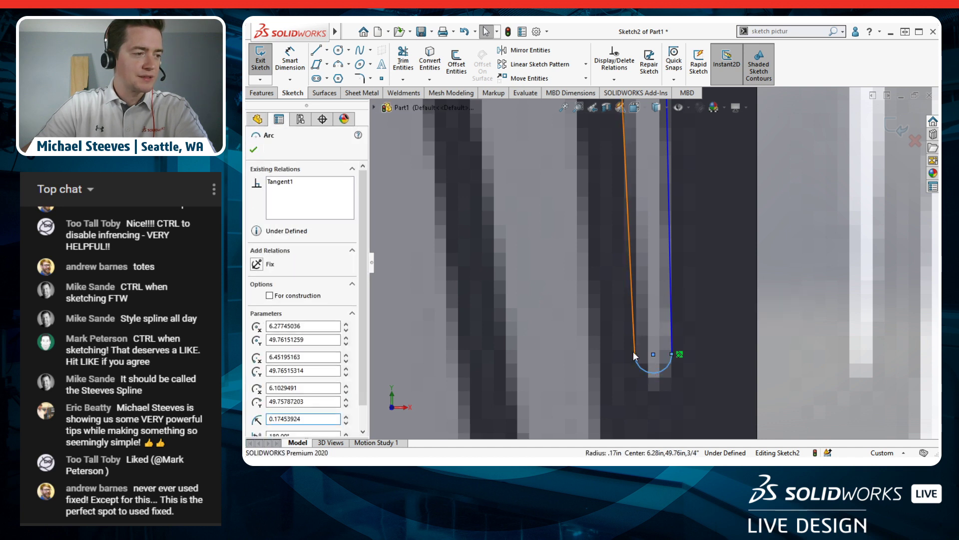
left_click(635, 344)
left_click(635, 355)
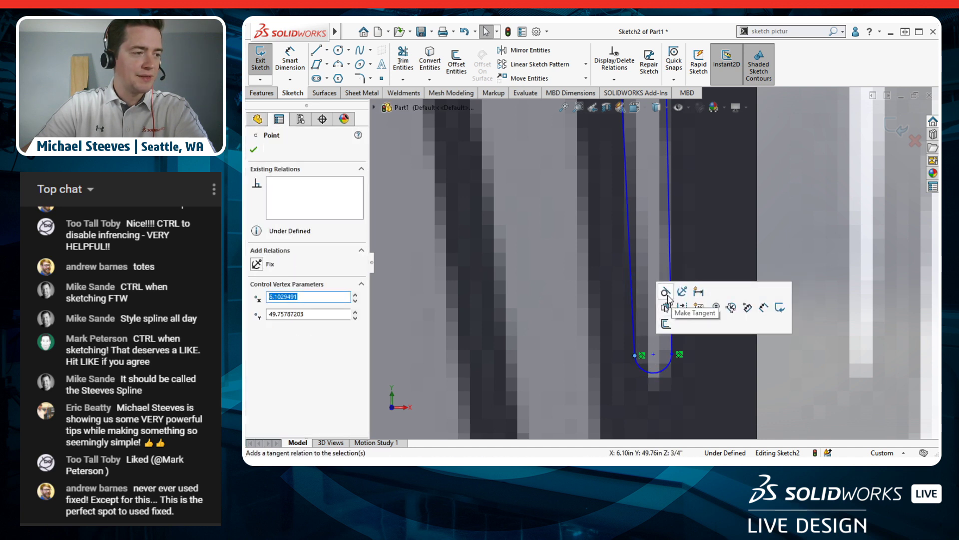
key("Escape")
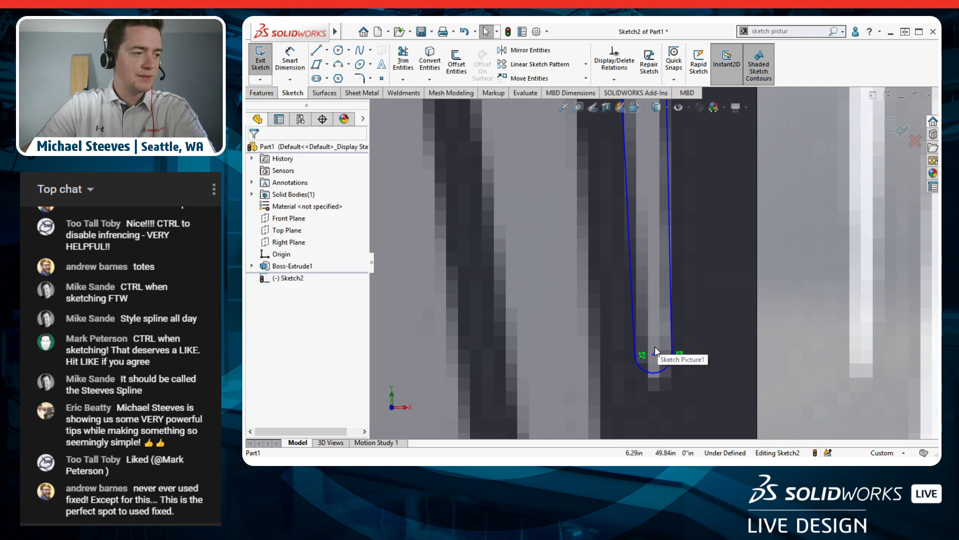
scroll(649, 227, "up", 5)
scroll(662, 204, "down", 5)
scroll(613, 319, "up", 5)
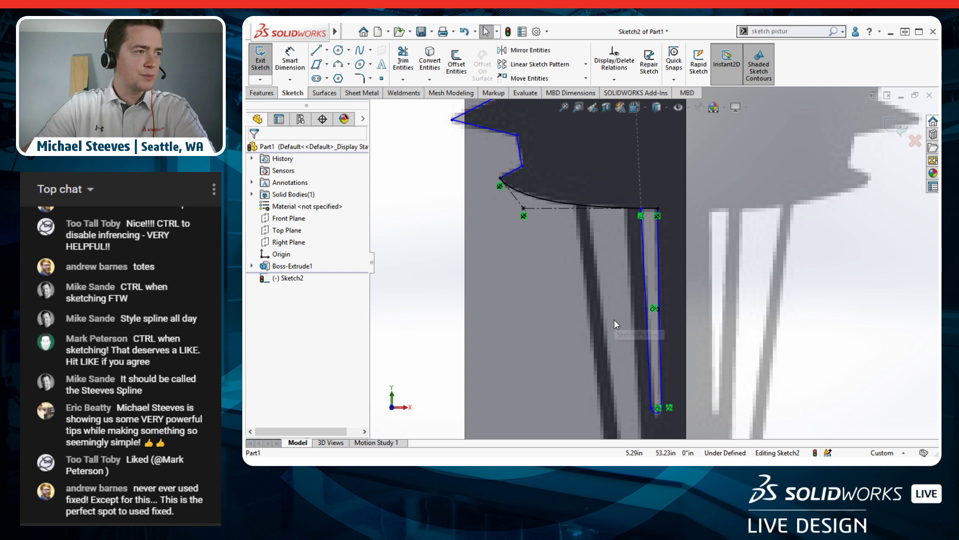
scroll(635, 386, "down", 5)
scroll(652, 290, "up", 2)
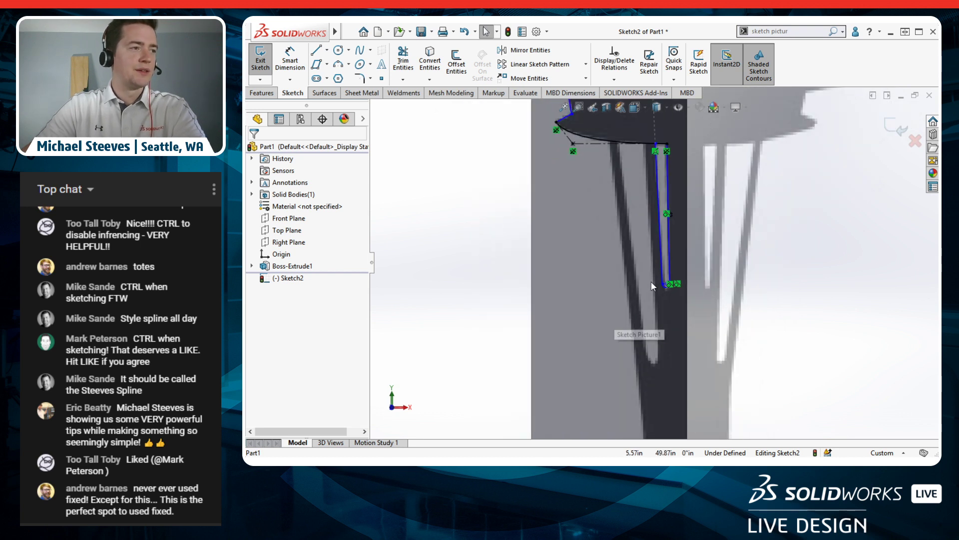
Step: Draw a slanted line from the spline down the leg's left edge, cancelling the stray arc
left_click(318, 52)
scroll(652, 125, "down", 4)
left_click(640, 181)
scroll(651, 290, "up", 5)
scroll(668, 388, "down", 5)
left_click(643, 408)
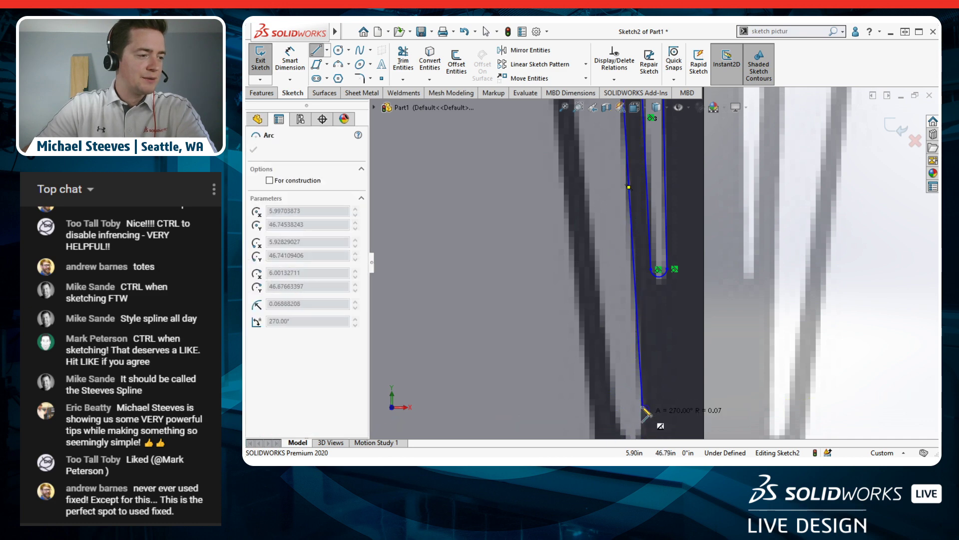
scroll(621, 423, "down", 1)
scroll(620, 418, "down", 3)
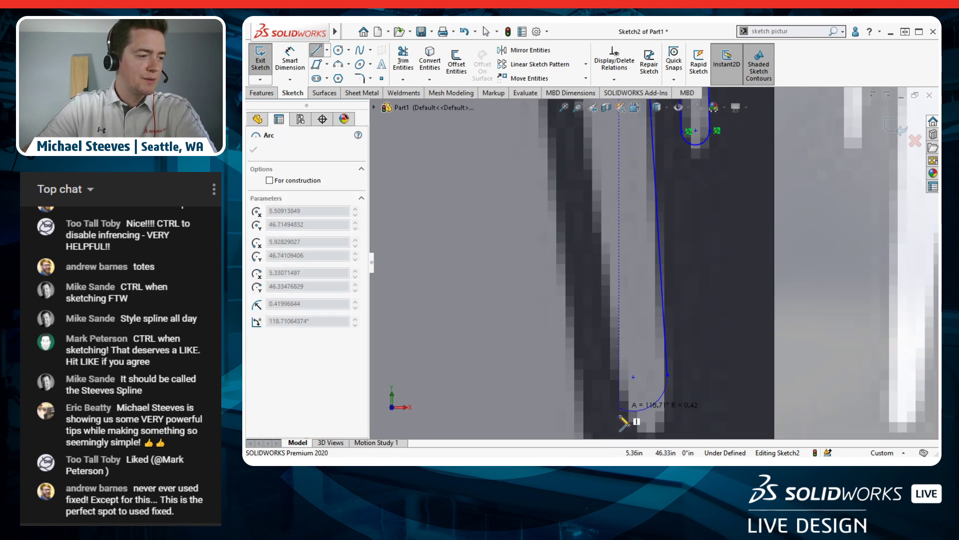
scroll(630, 416, "up", 4)
scroll(649, 376, "down", 6)
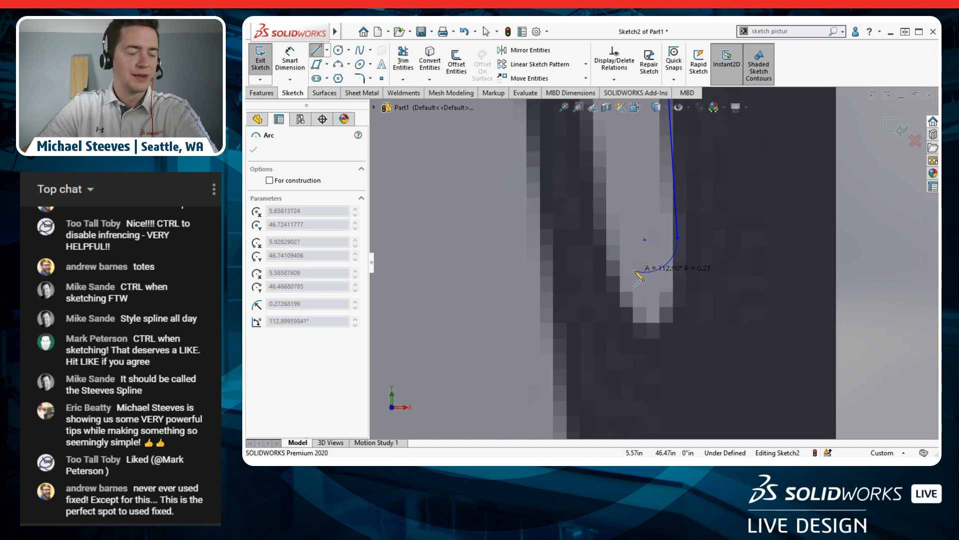
key("Escape")
scroll(641, 260, "up", 9)
scroll(642, 174, "down", 3)
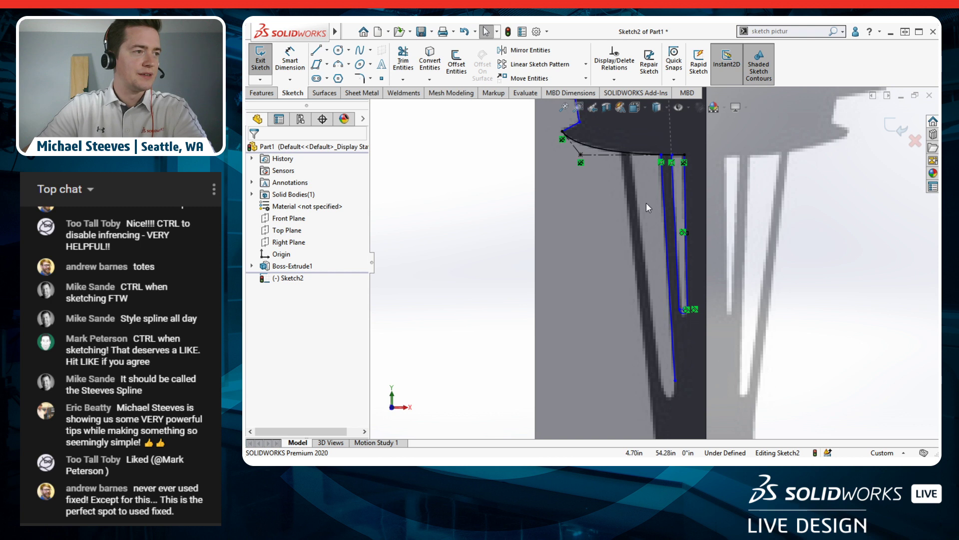
Step: Redraw the slanted line, about 9.76 long, from the spline's end to the opening's bottom
left_click(348, 50)
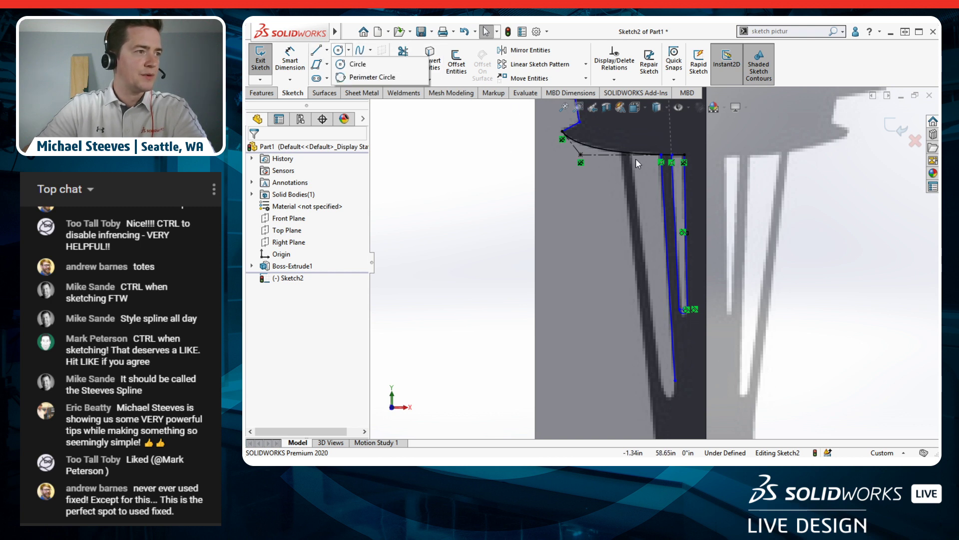
left_click(327, 50)
left_click(332, 64)
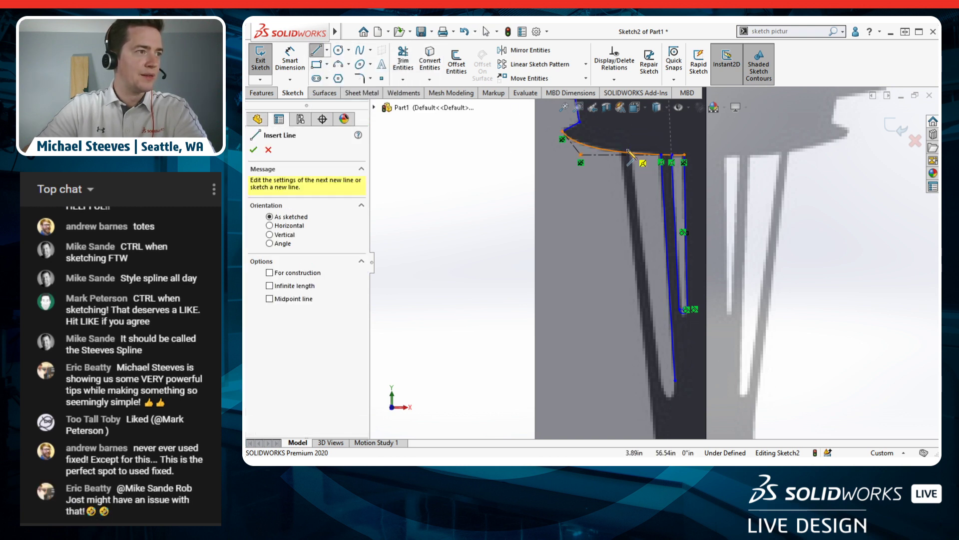
left_click(630, 155)
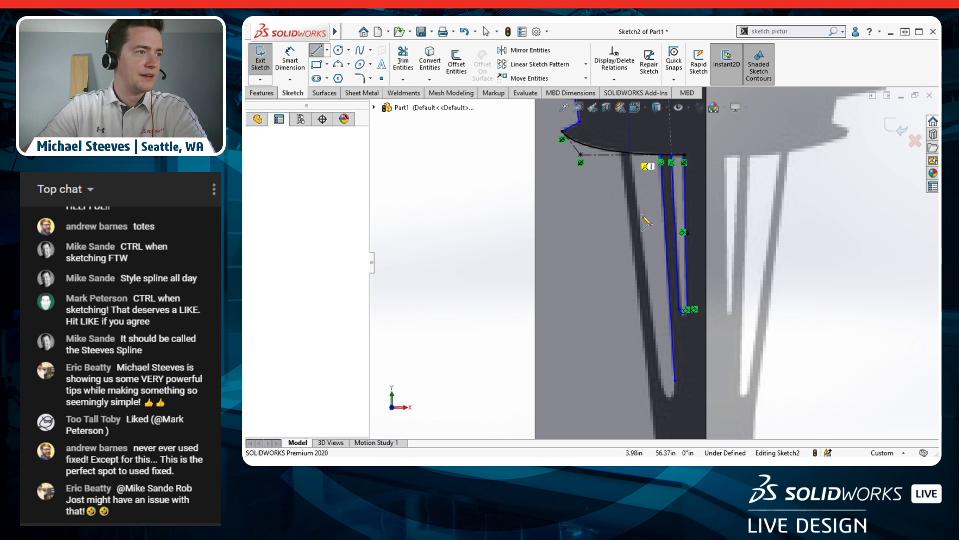
left_click(664, 381)
key("Escape")
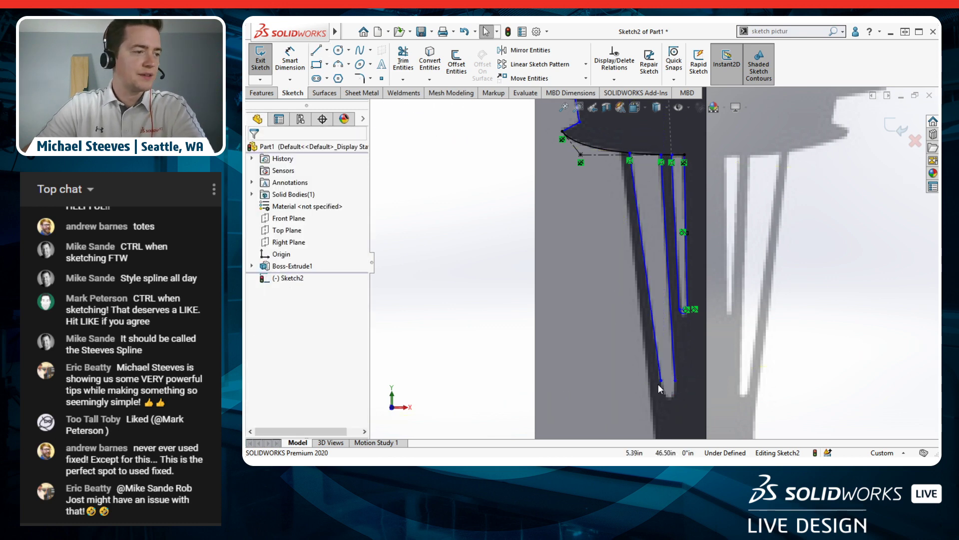
scroll(671, 403, "down", 3)
scroll(671, 404, "down", 3)
Step: Draw a four-point style spline joining the two line ends across the opening's bottom
left_click(371, 50)
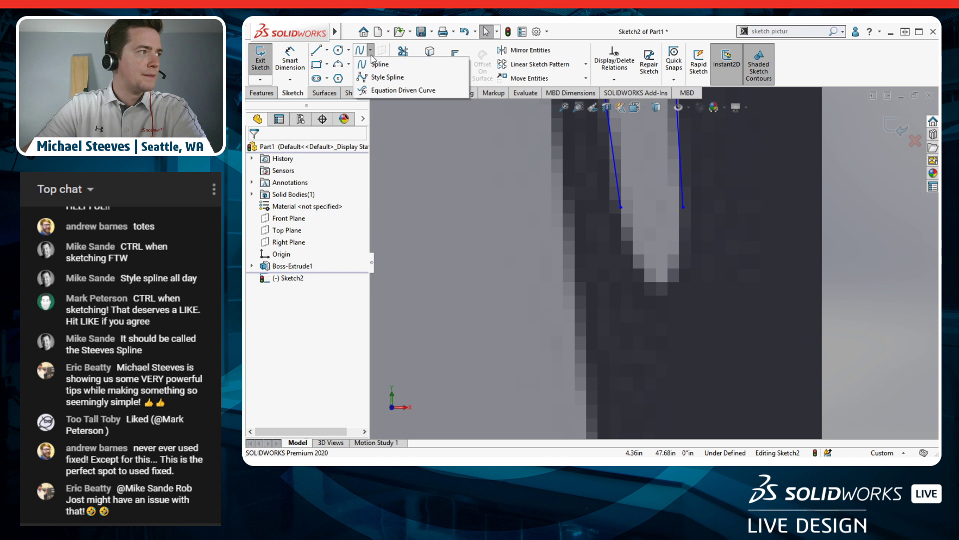
left_click(370, 77)
left_click(621, 207)
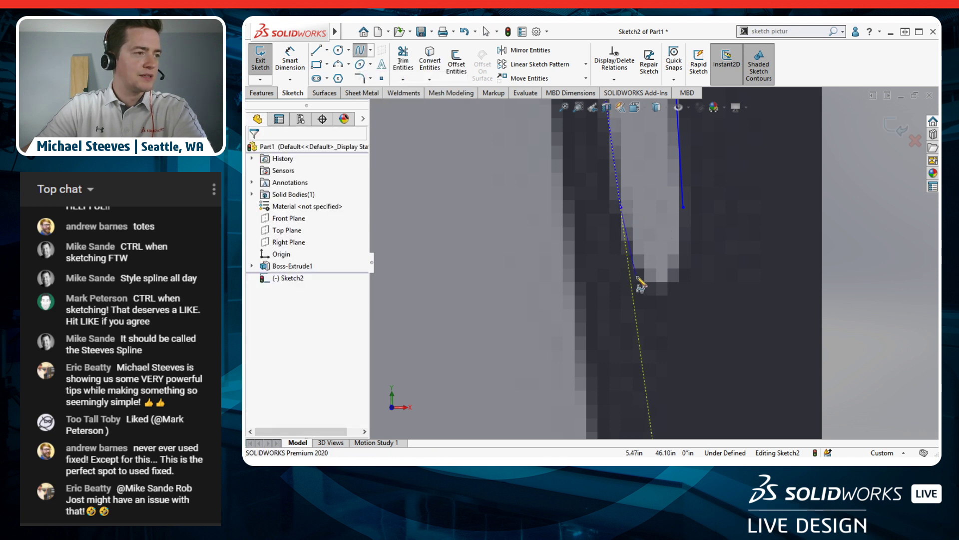
left_click(633, 296)
left_click(690, 297)
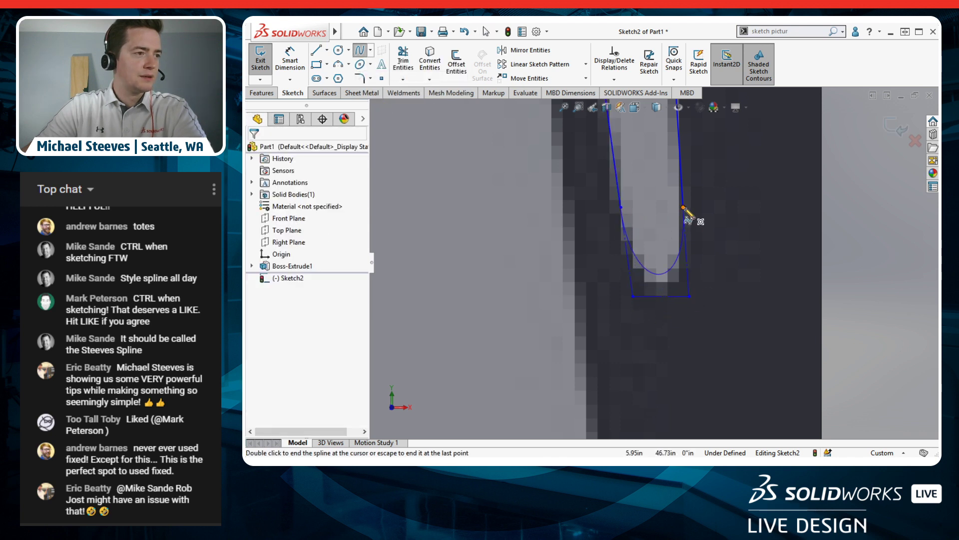
left_click(684, 207)
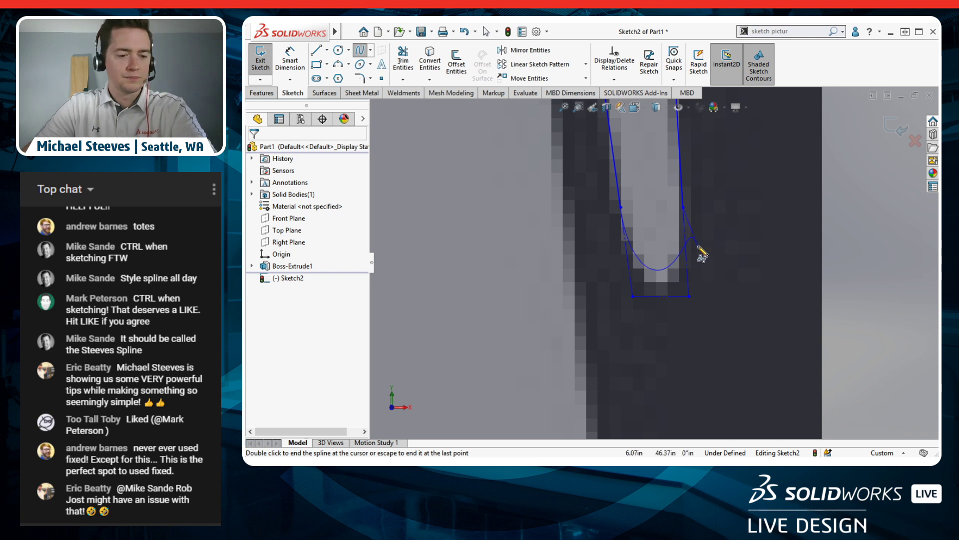
key("Escape")
left_click(683, 208)
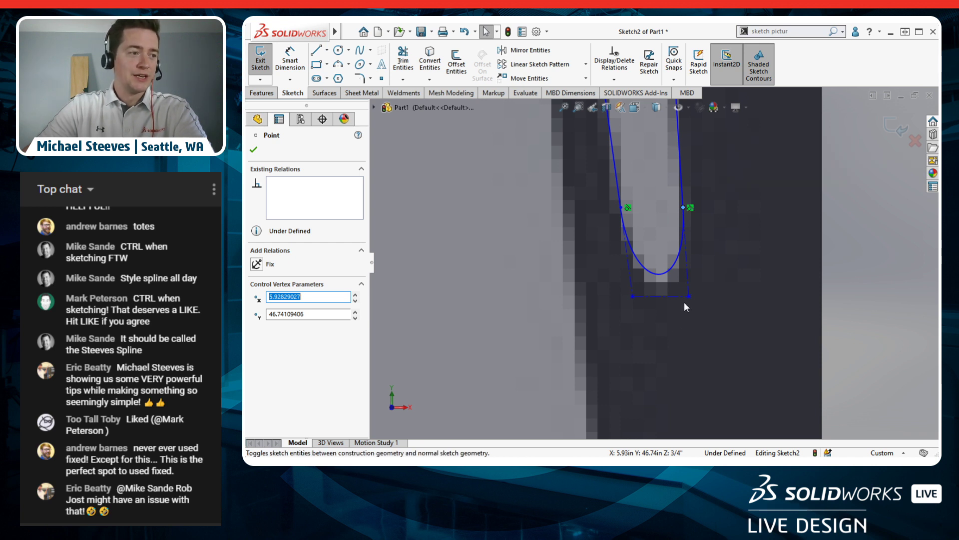
Step: Drag the spline's control vertices to fit the rounded bottom, near 6.008, 45.50
left_click_drag(689, 296, 685, 338)
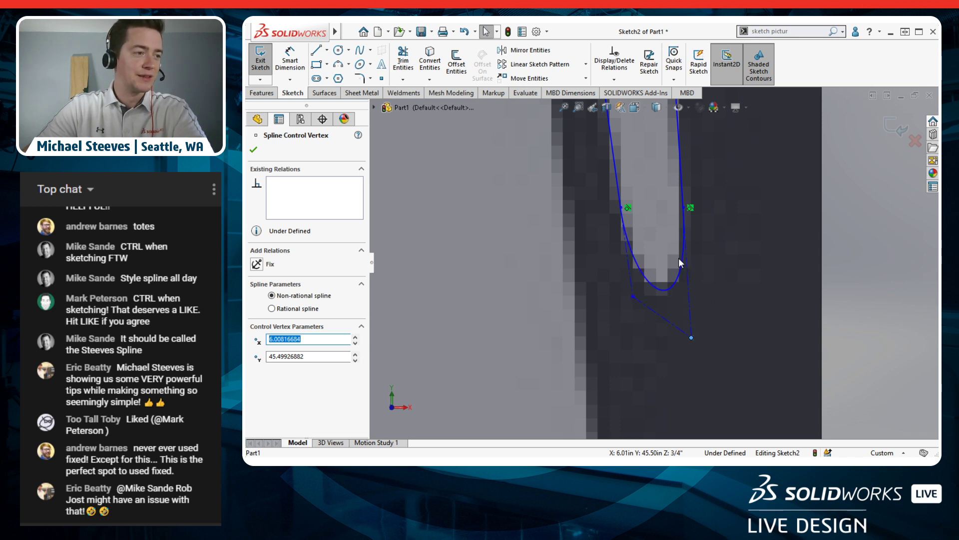
scroll(653, 250, "up", 4)
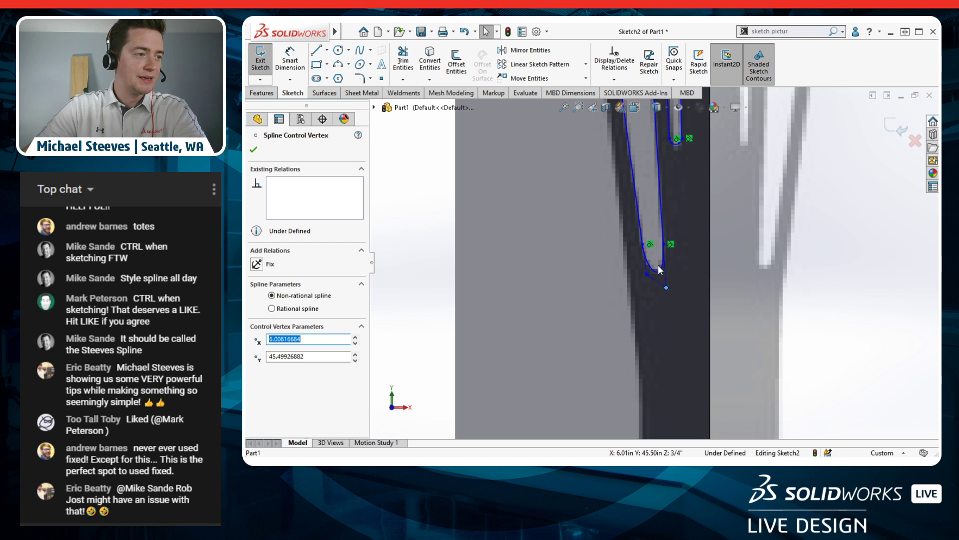
scroll(654, 263, "down", 3)
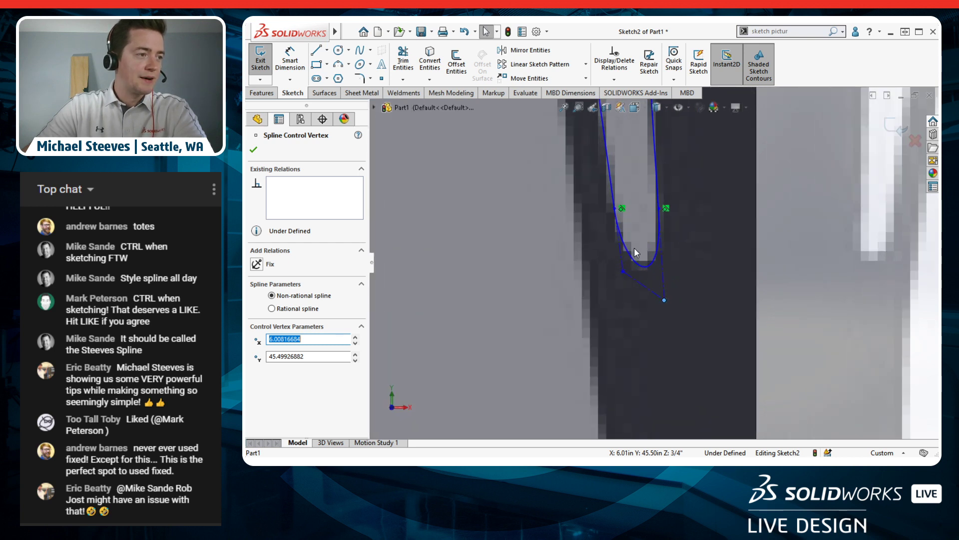
mouse_move(664, 301)
left_mouse_down()
mouse_move(658, 287)
mouse_move(660, 302)
left_mouse_up()
scroll(639, 206, "up", 6)
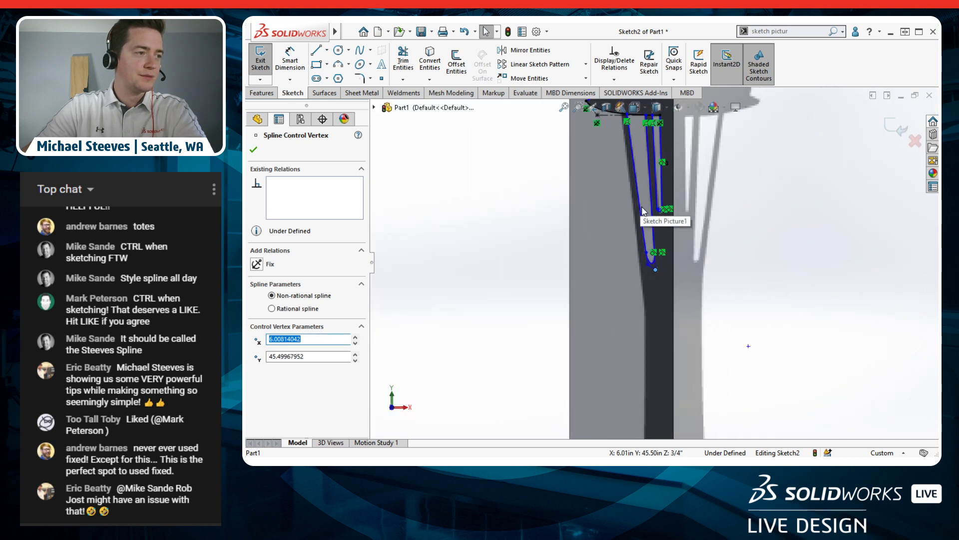
Step: Trace the leg's outer edge from the saucer's underside corner down to the base, ending with a short horizontal base line
left_click(598, 250)
scroll(639, 200, "down", 5)
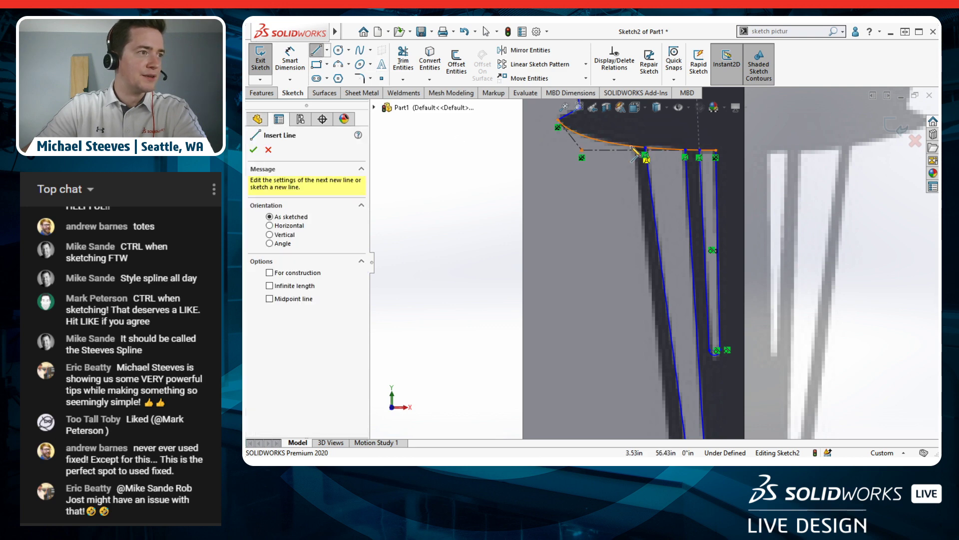
left_click(645, 149)
scroll(654, 270, "up", 6)
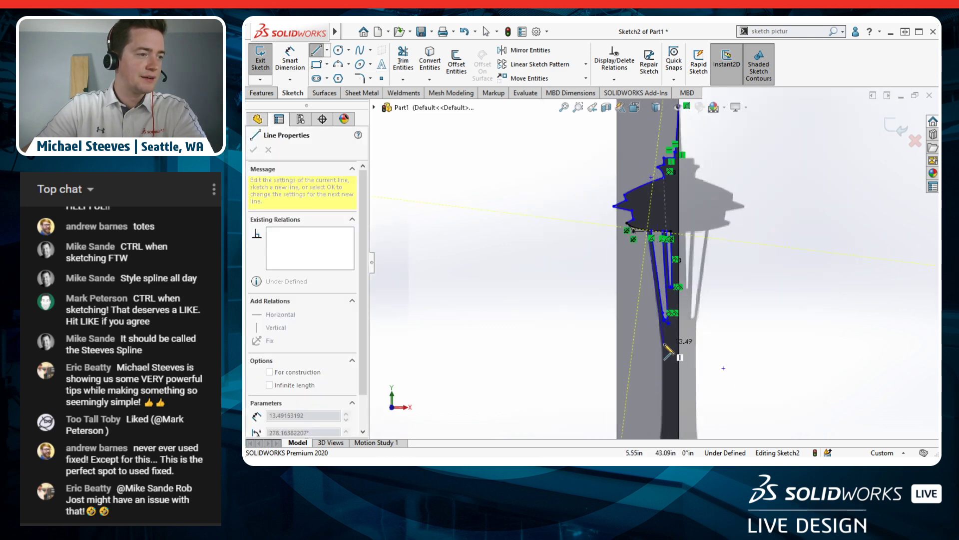
scroll(663, 345, "down", 3)
scroll(662, 335, "up", 2)
scroll(660, 320, "down", 3)
scroll(662, 317, "down", 2)
left_click(667, 263)
scroll(665, 273, "up", 5)
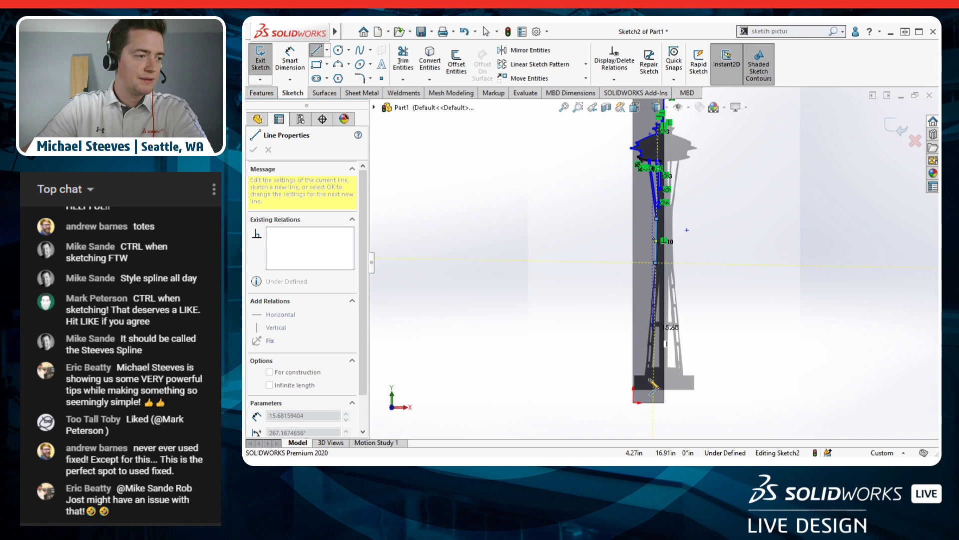
left_click(648, 291)
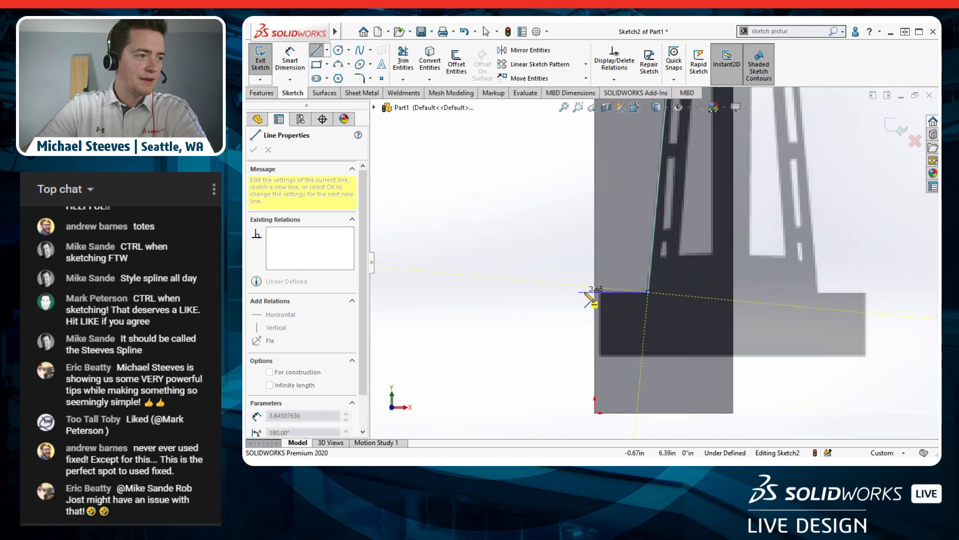
left_click(595, 292)
key("Escape")
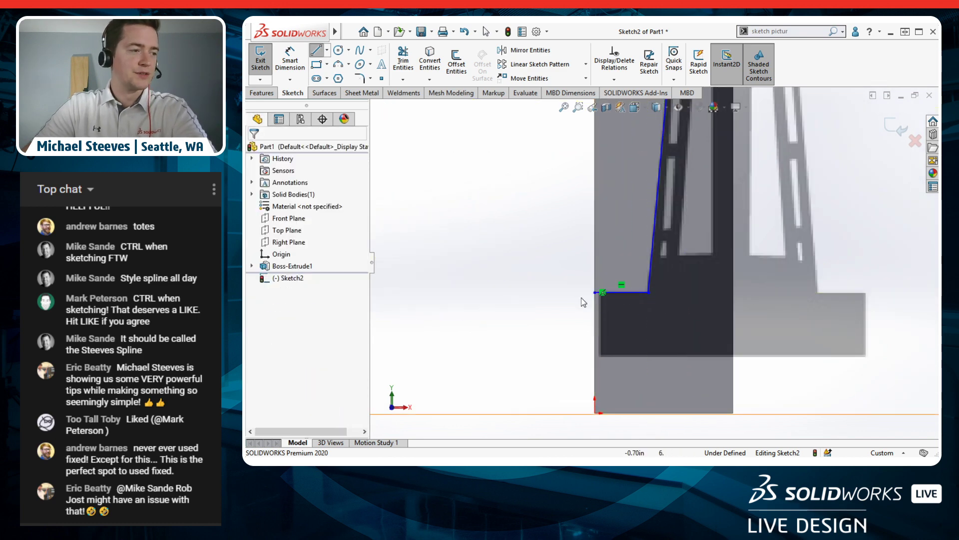
Step: Pan the view up along the tower to bring the upper tower and crossbars into view
mouse_move(569, 225)
right_mouse_down()
mouse_move(570, 256)
mouse_move(569, 233)
right_mouse_up()
right_click(567, 231)
left_click(552, 216)
middle_click_drag(553, 214, 561, 328, "ctrl")
middle_click_drag(560, 238, 552, 348, "ctrl")
middle_click_drag(550, 212, 549, 344, "ctrl")
middle_click_drag(553, 200, 535, 308, "ctrl")
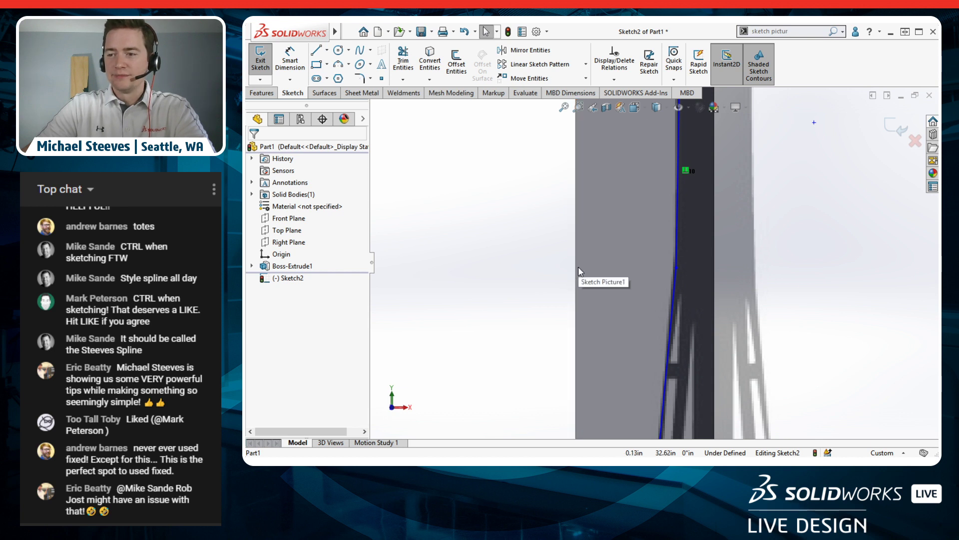
mouse_move(552, 338)
middle_mouse_down("ctrl")
mouse_move(512, 332)
mouse_move(511, 245)
mouse_move(505, 385)
mouse_move(504, 314)
middle_mouse_up("ctrl")
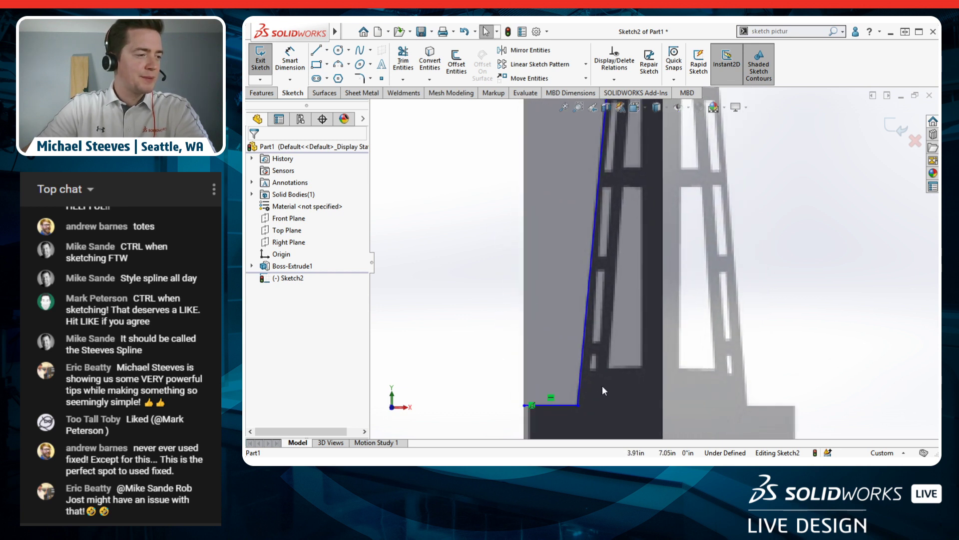
middle_click_drag(610, 185, 618, 343, "ctrl")
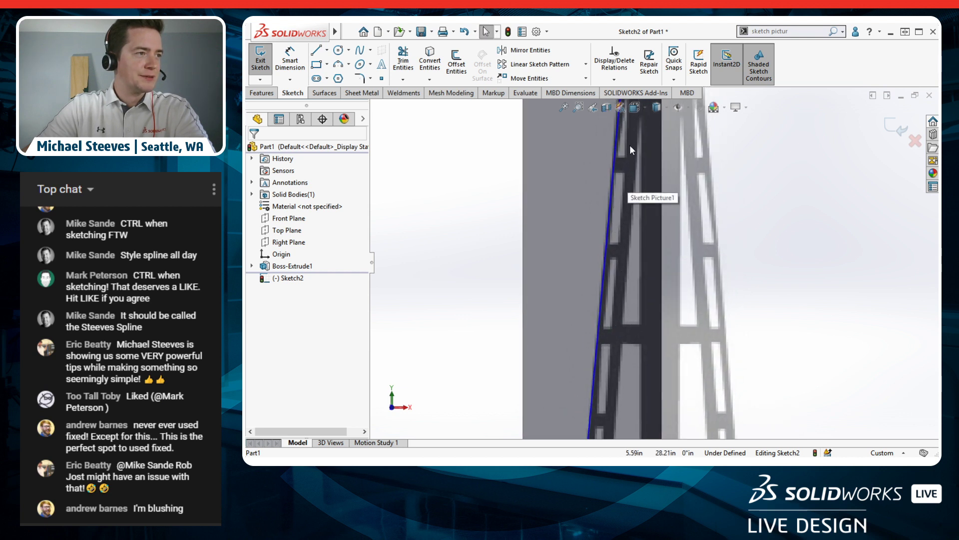
middle_click_drag(636, 161, 664, 333, "ctrl")
Step: Sketch a thin triangle of lines inside the leg opening and nudge its vertical edge slightly right
left_click(316, 49)
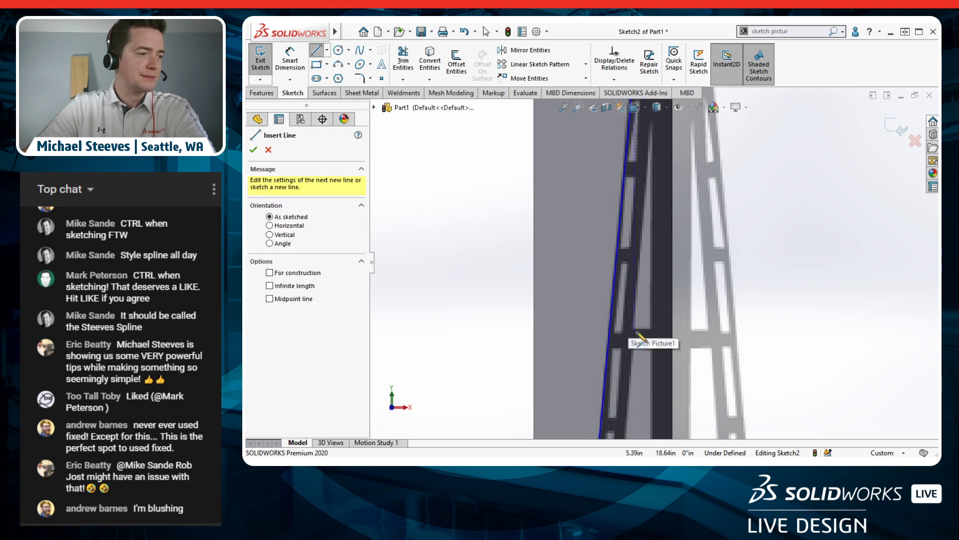
left_click(649, 328)
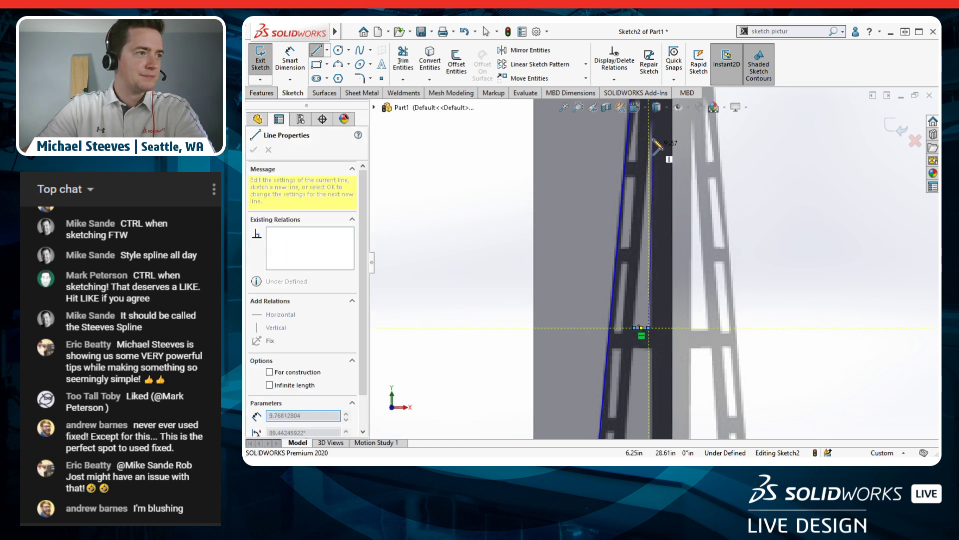
left_click(649, 121)
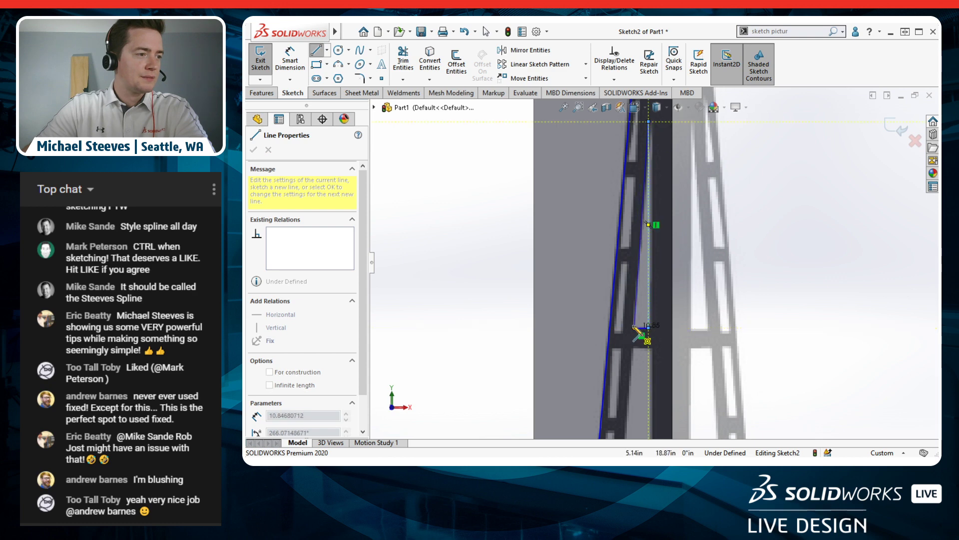
left_click(635, 327)
scroll(640, 262, "down", 2)
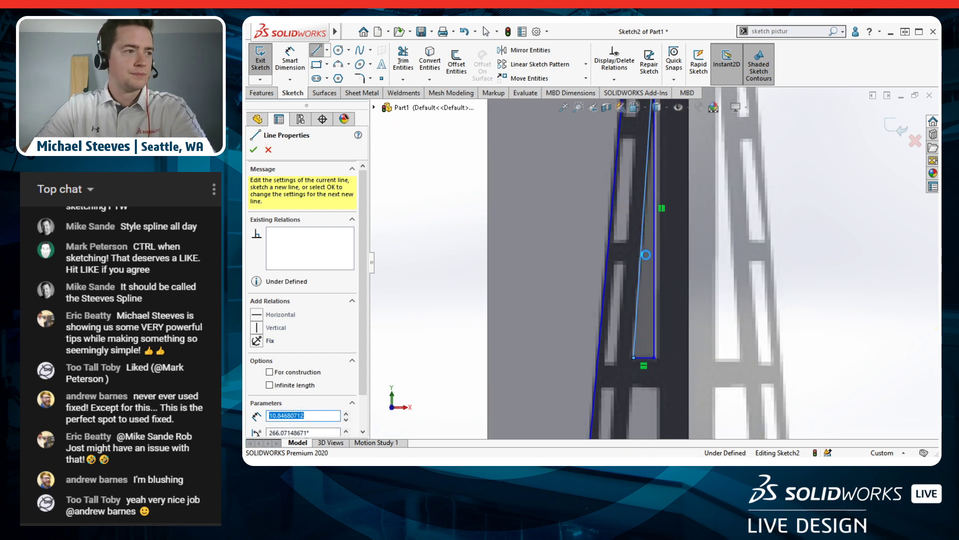
key("Escape")
left_click_drag(655, 253, 657, 257)
scroll(658, 262, "up", 3)
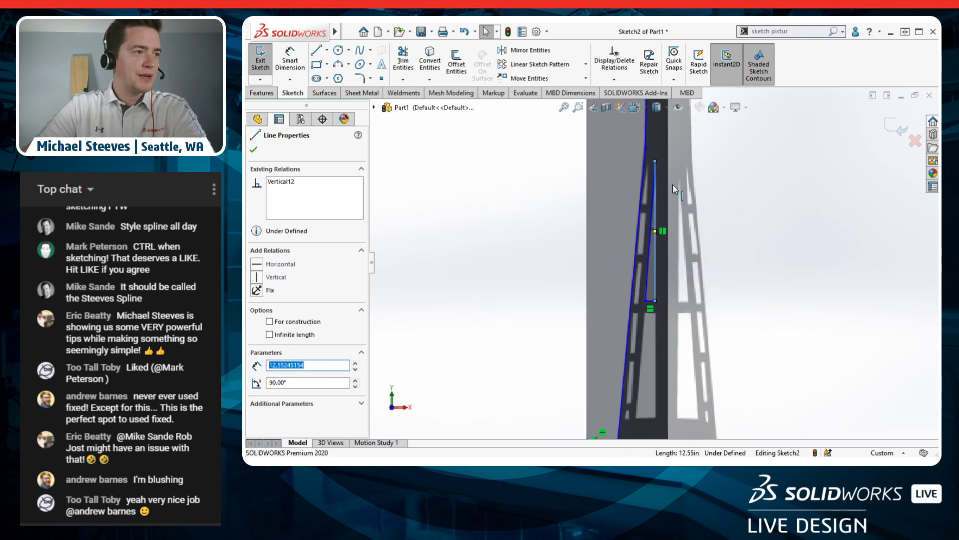
left_click(562, 300)
scroll(648, 416, "down", 2)
Step: Outline the second leg slot with bottom, right and top edges, closing it with a slanted edge to its lower-left corner
key("l")
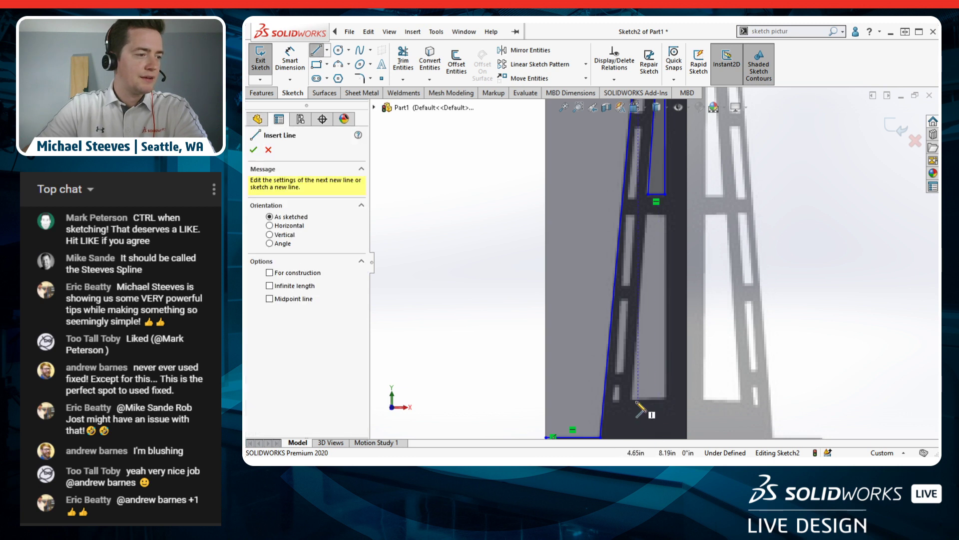
scroll(636, 403, "down", 2)
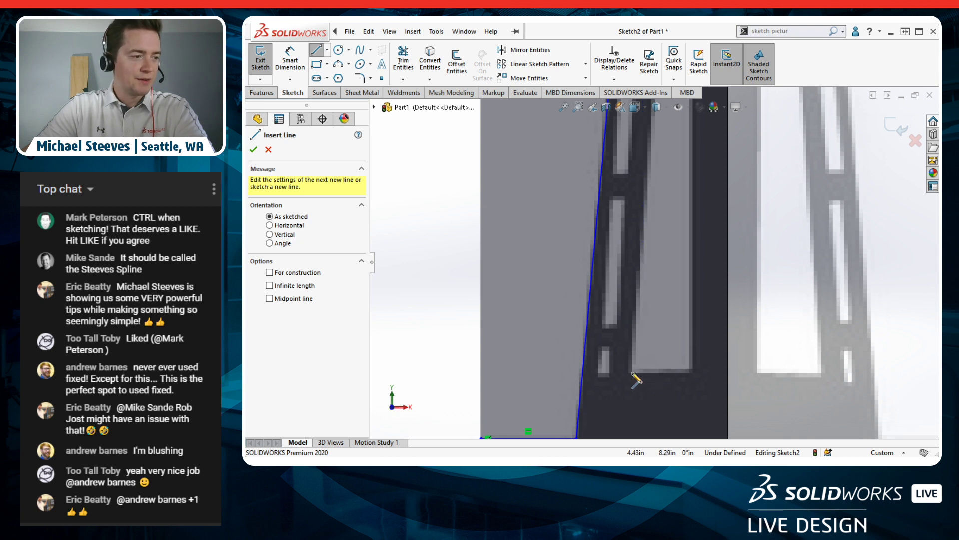
left_click(633, 373)
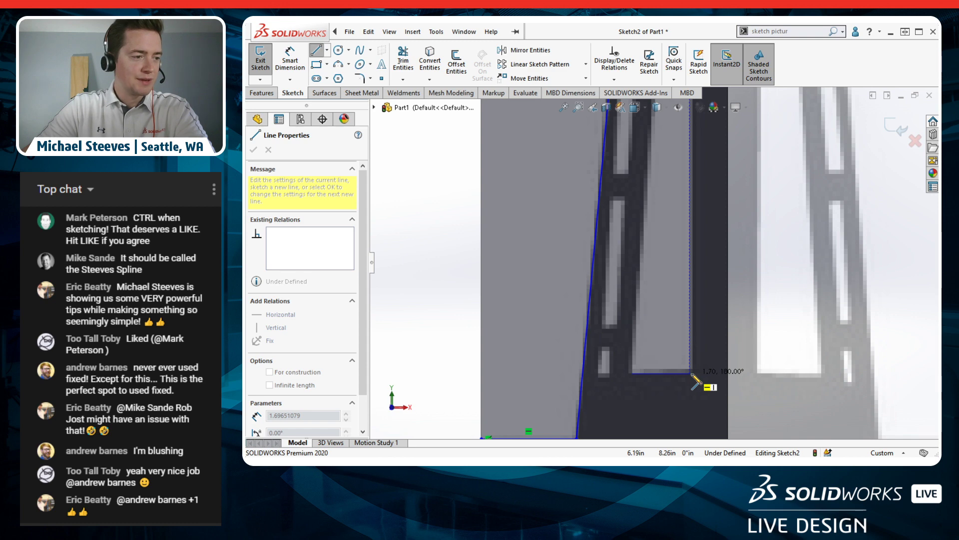
left_click(691, 374)
scroll(704, 252, "up", 5)
scroll(671, 175, "down", 6)
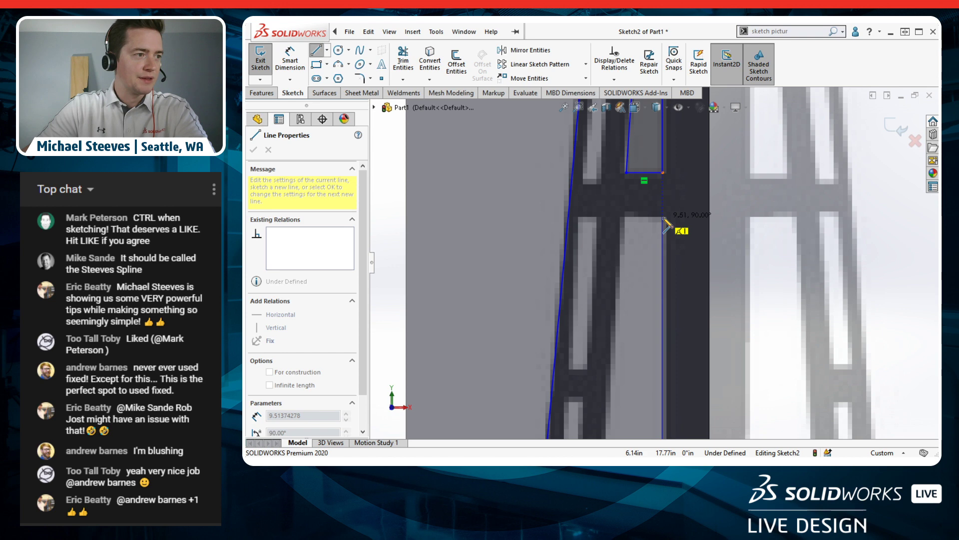
left_click(663, 217)
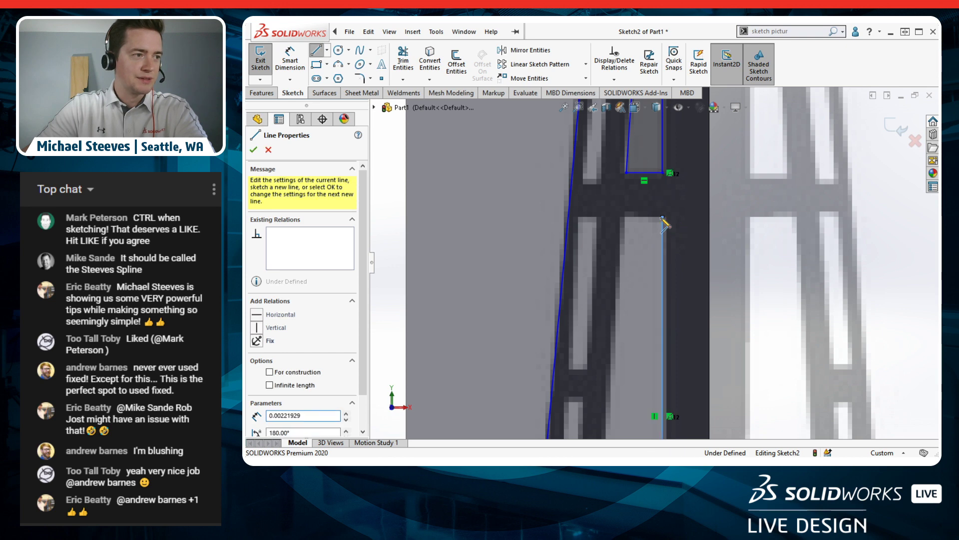
left_click(626, 218)
scroll(626, 220, "up", 6)
scroll(623, 376, "down", 3)
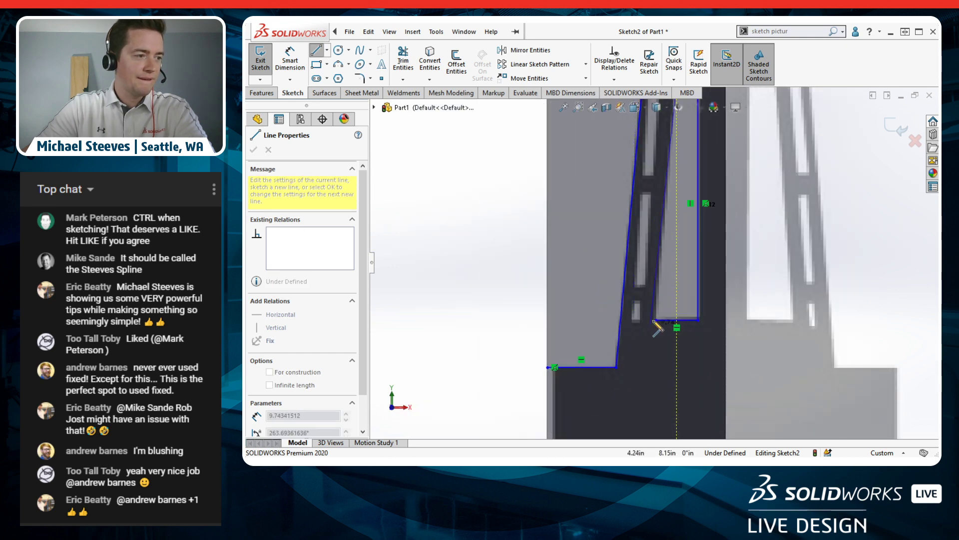
left_click(656, 321)
scroll(637, 256, "up", 3)
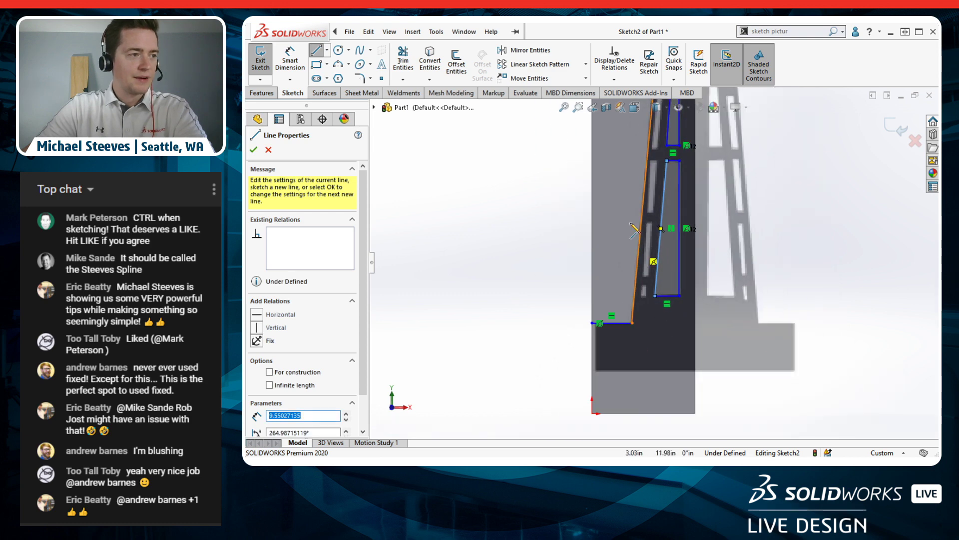
scroll(625, 136, "down", 2)
scroll(630, 200, "up", 2)
scroll(658, 281, "down", 5)
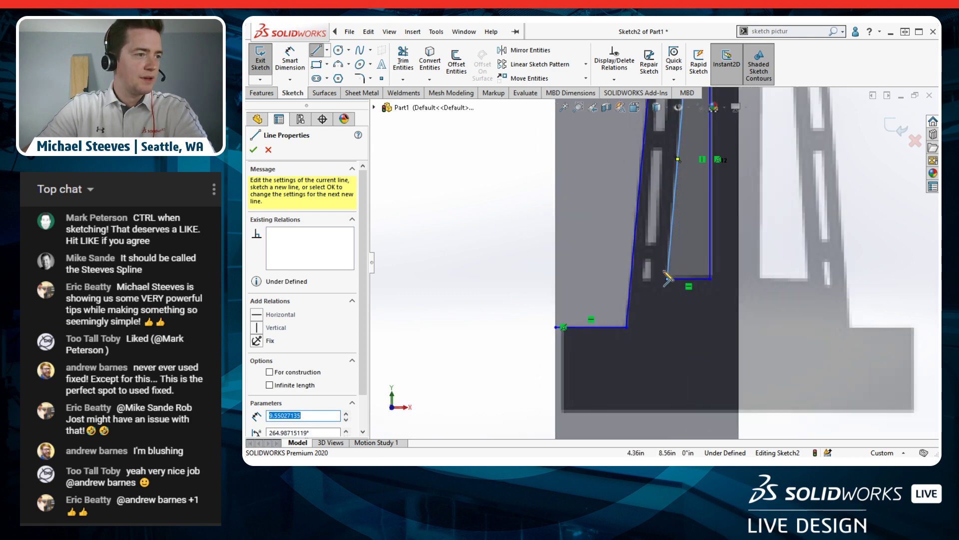
scroll(654, 281, "down", 1)
scroll(645, 283, "down", 1)
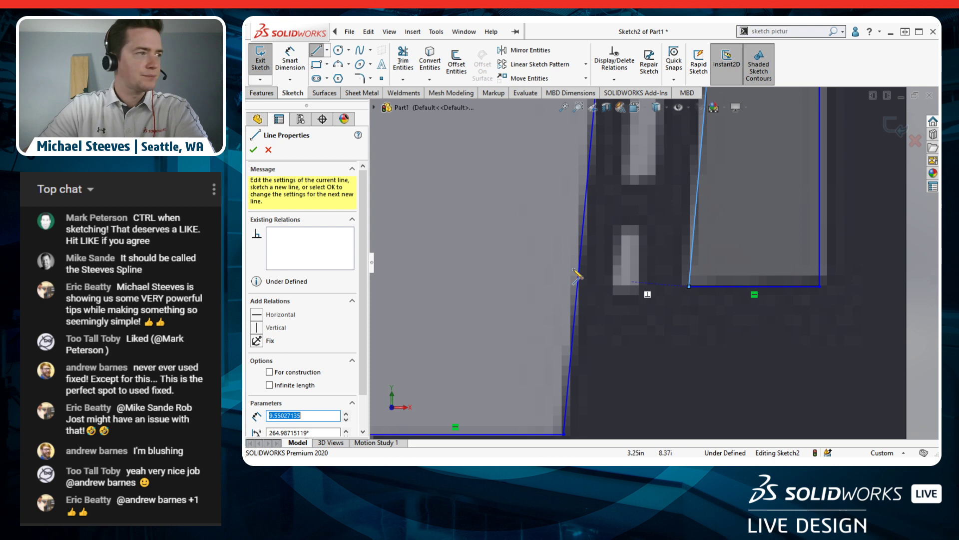
left_click(327, 65)
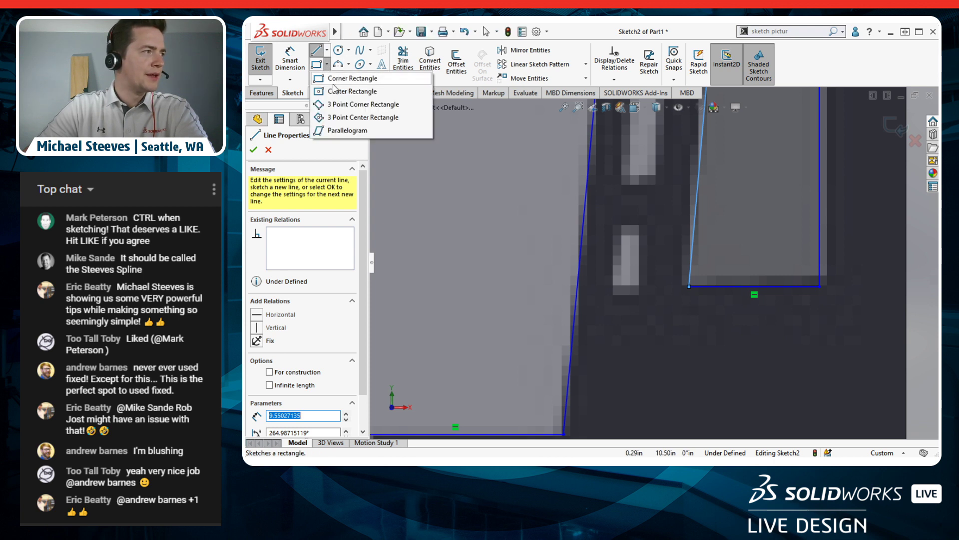
Step: Draw a small parallelogram over the short opening below the second leg slot
left_click(347, 130)
left_click(621, 229)
left_click(647, 229)
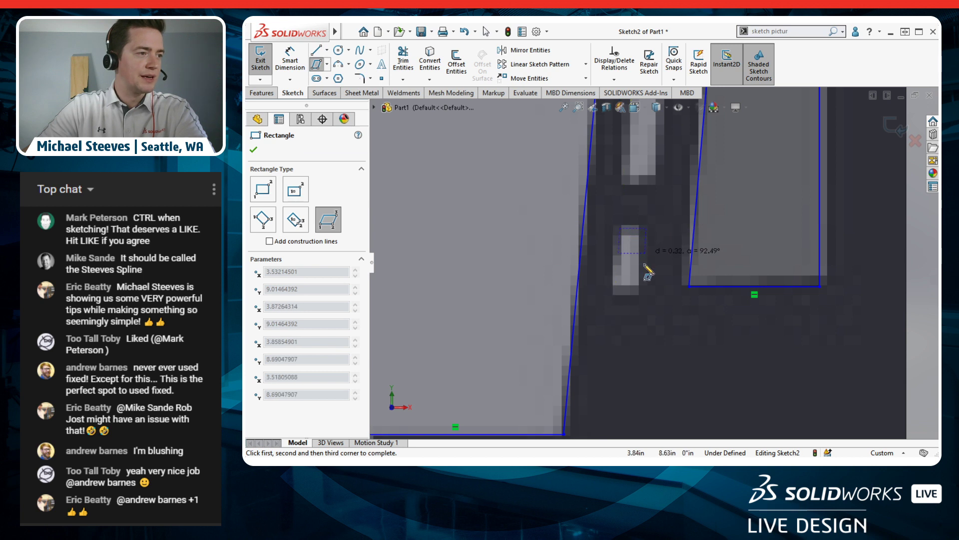
left_click(641, 290)
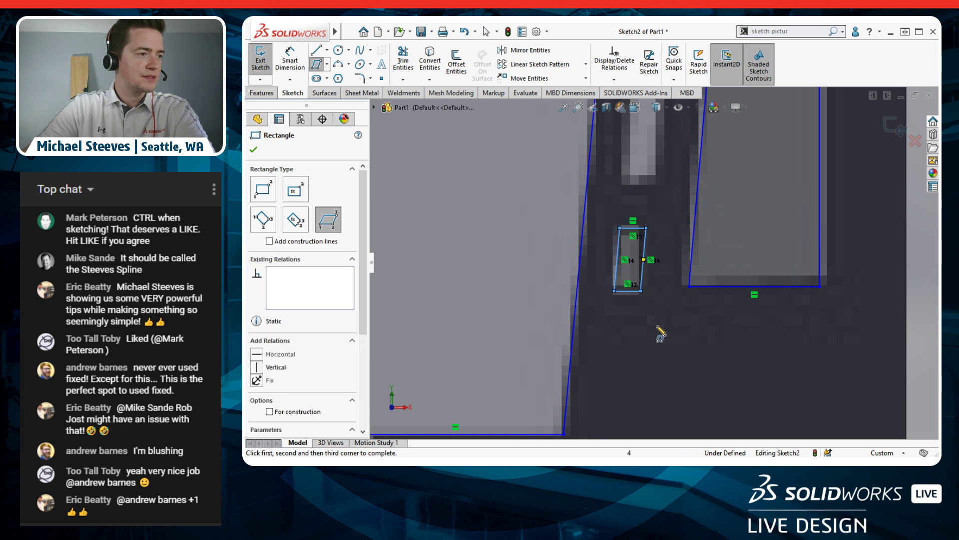
key("Escape")
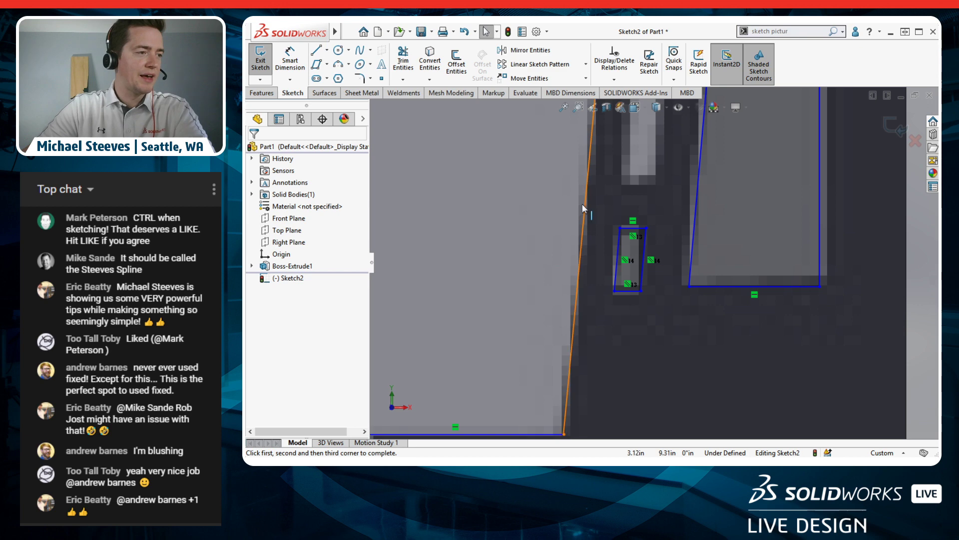
Step: Sketch a thin triangle of lines: a short bottom edge, a tall vertical edge and a slanted closing side
scroll(577, 202, "up", 8)
scroll(659, 194, "down", 8)
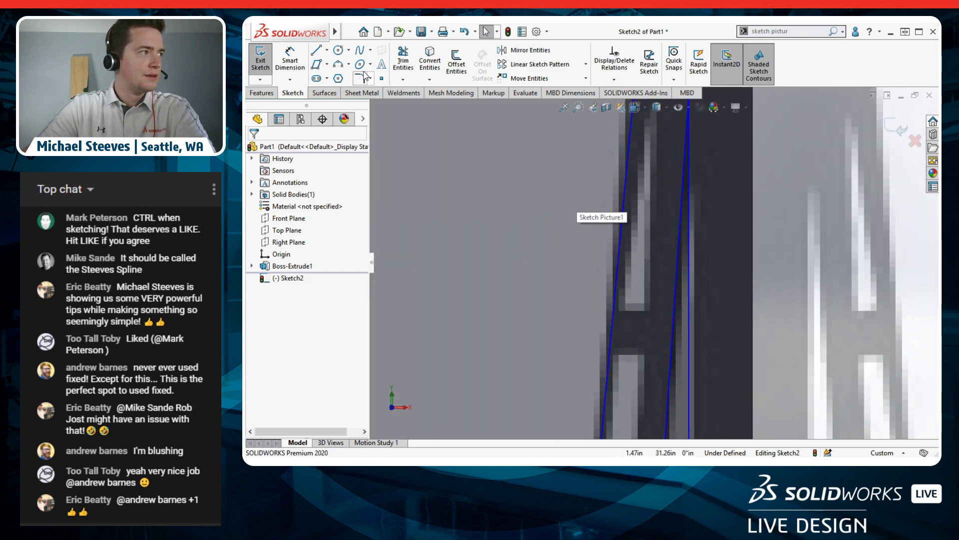
key("l")
left_click(624, 309)
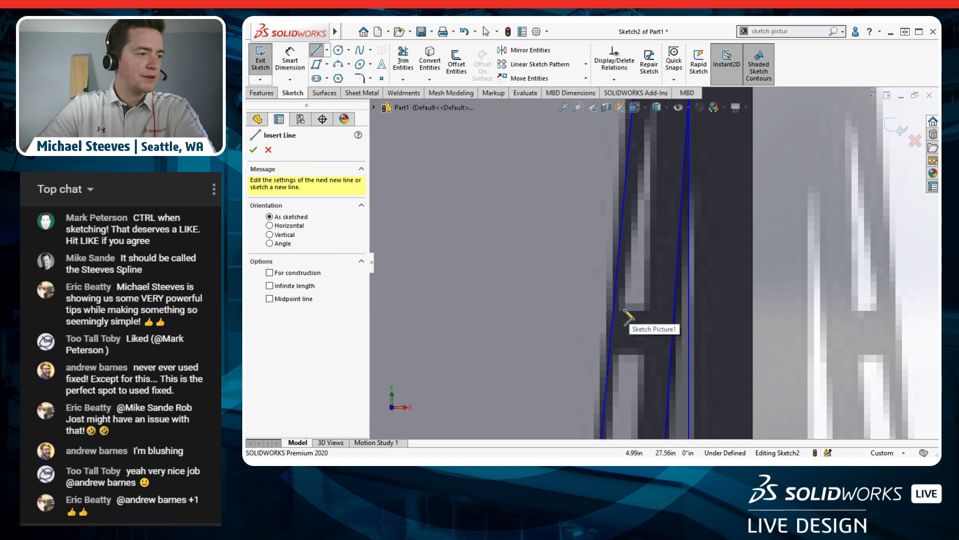
left_click(651, 309)
left_click(650, 119)
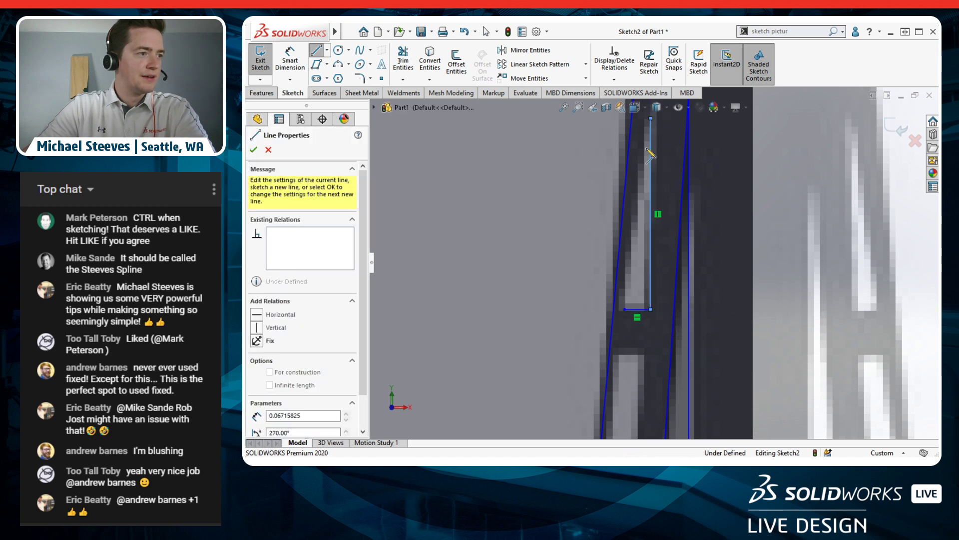
left_click(624, 309)
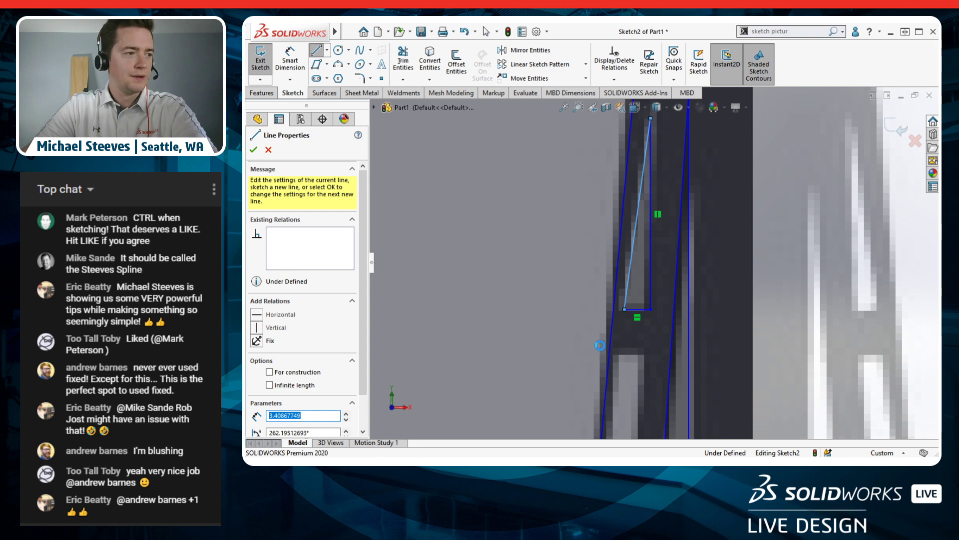
key("Escape")
Step: Draw a tall parallelogram over the next leg opening, from its bottom edge up to its top
middle_click_drag(644, 399, 662, 203, "ctrl")
scroll(652, 300, "up", 5)
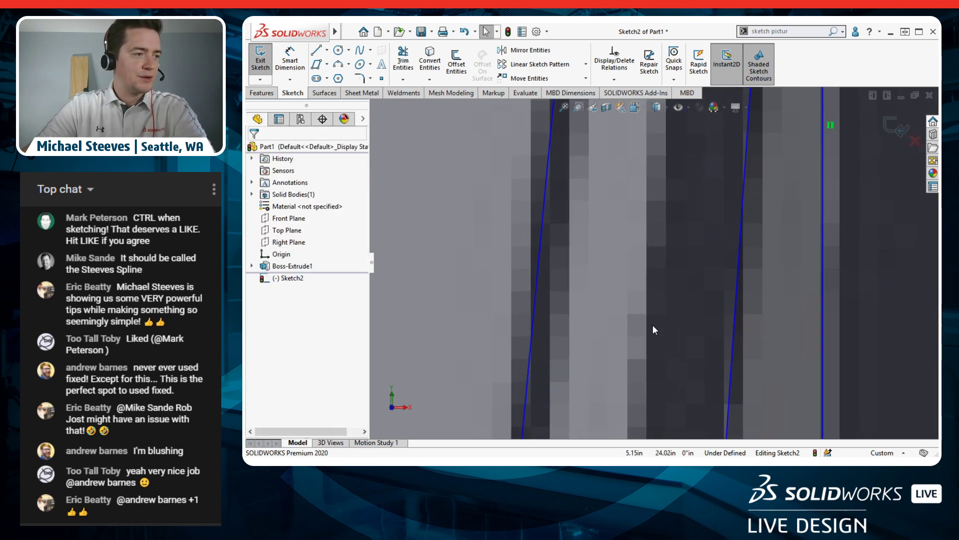
mouse_move(652, 304)
middle_mouse_down("ctrl")
mouse_move(649, 228)
mouse_move(639, 290)
middle_mouse_up("ctrl")
key("Escape")
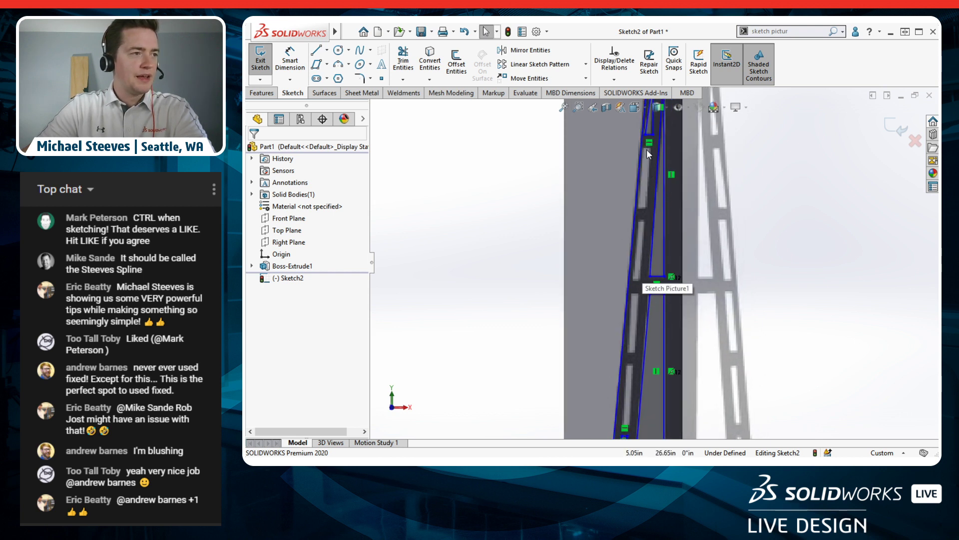
middle_click_drag(635, 360, 635, 286, "ctrl")
key("Escape")
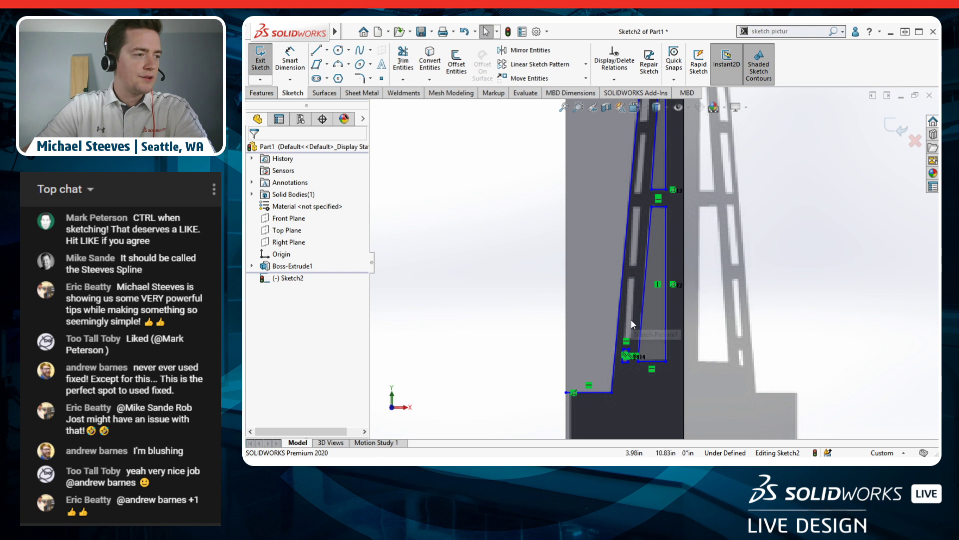
scroll(631, 305, "down", 1)
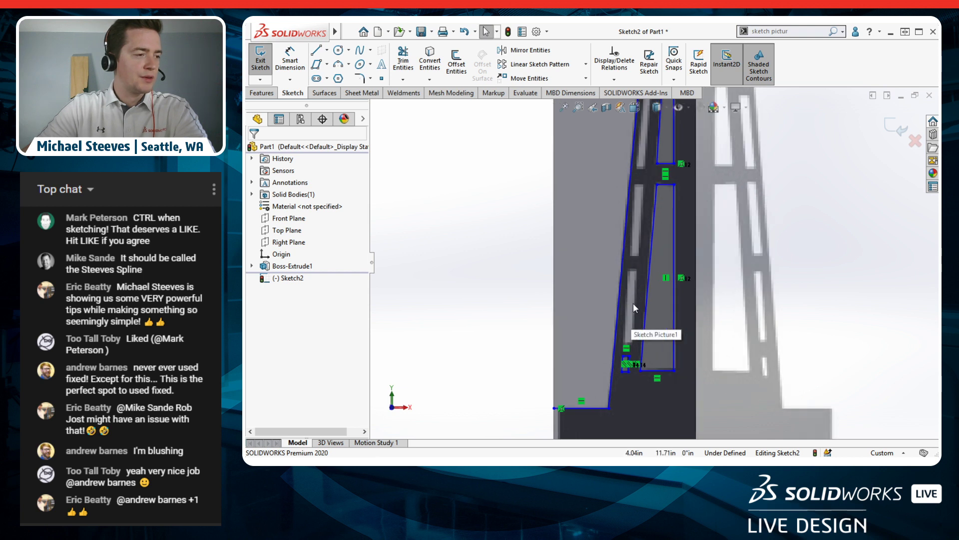
scroll(632, 307, "down", 1)
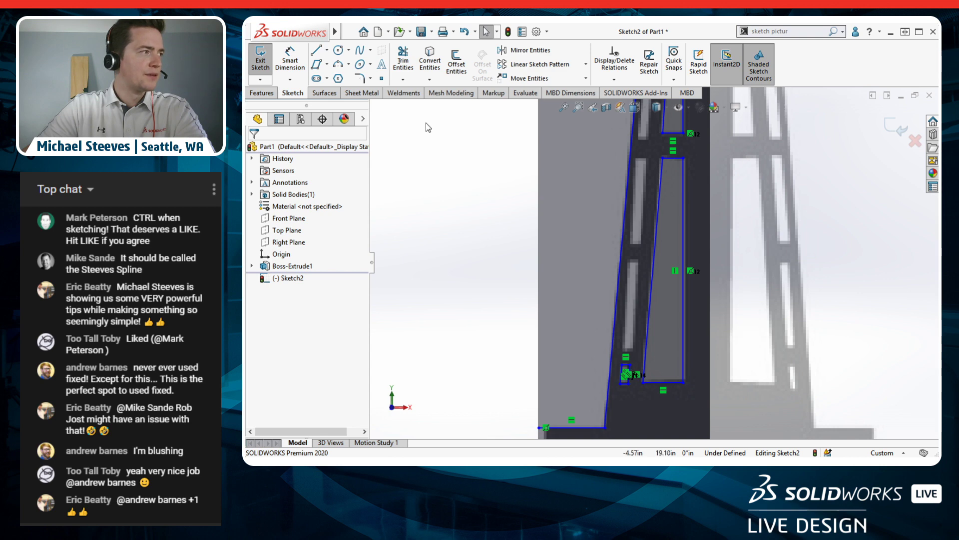
left_click(317, 64)
scroll(627, 372, "down", 5)
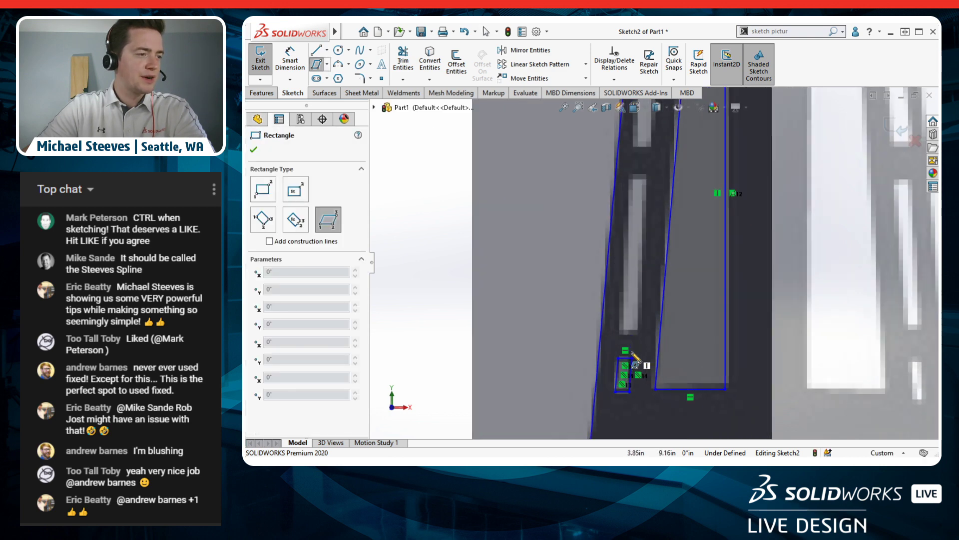
left_click(618, 315)
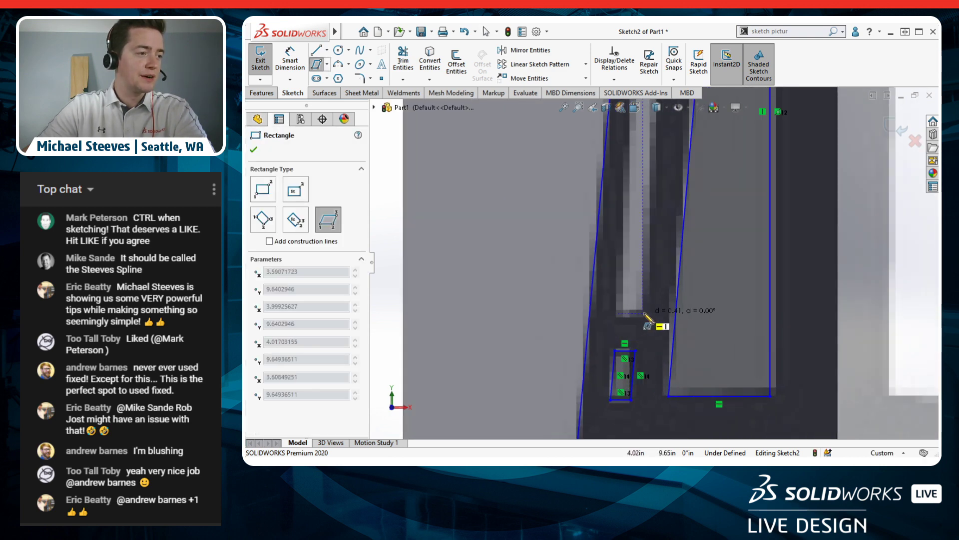
left_click(644, 312)
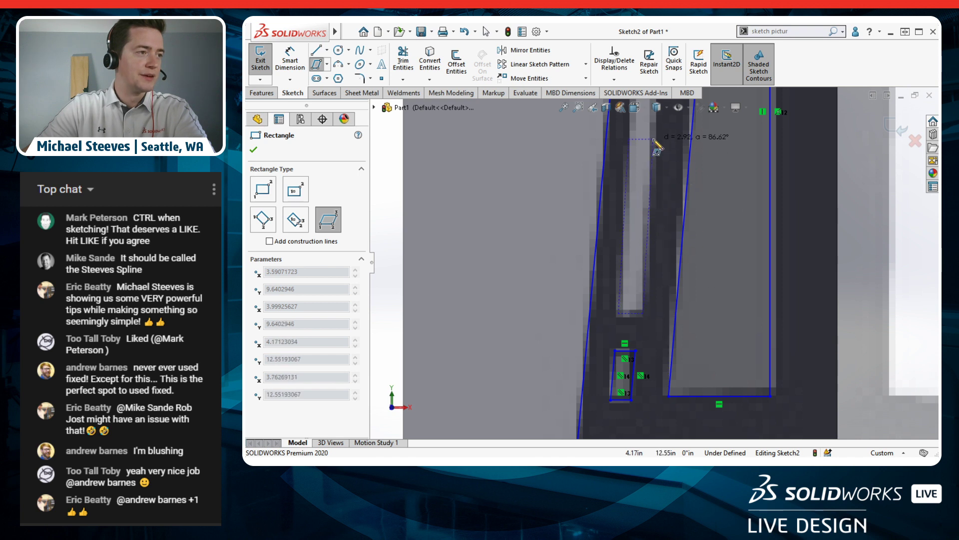
scroll(657, 163, "up", 1)
middle_click_drag(665, 142, 651, 293, "ctrl")
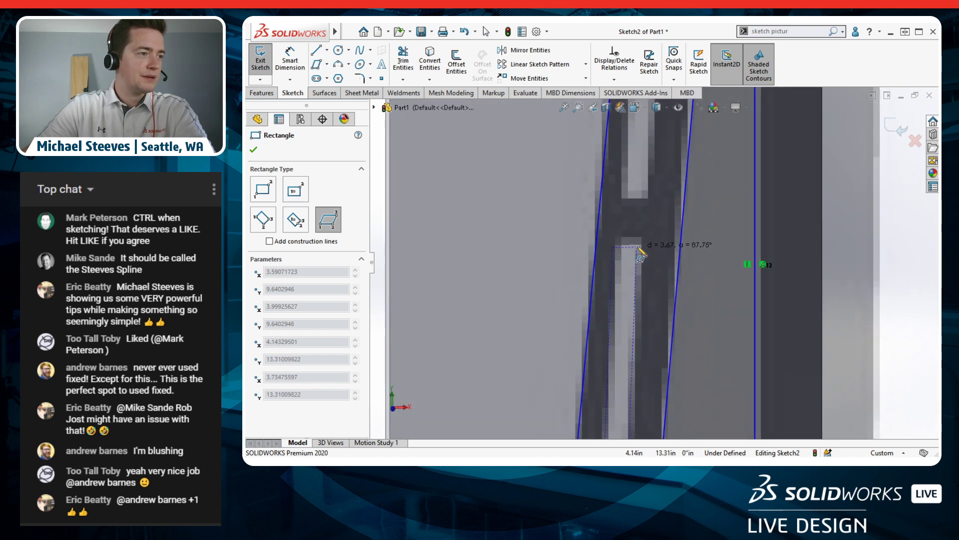
left_click(644, 241)
Step: Set the view Normal To the sketch plane and exit the parallelogram tool
key("space")
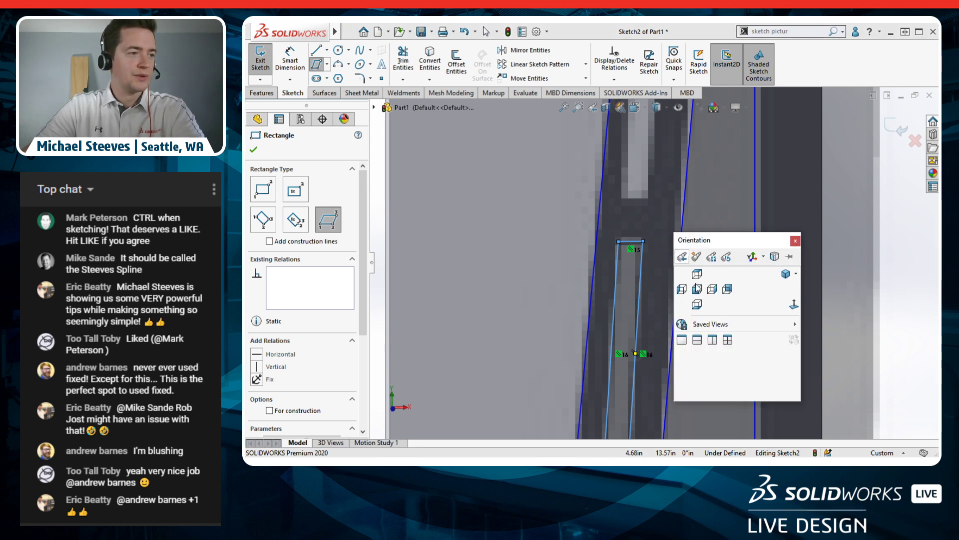
left_click(698, 304)
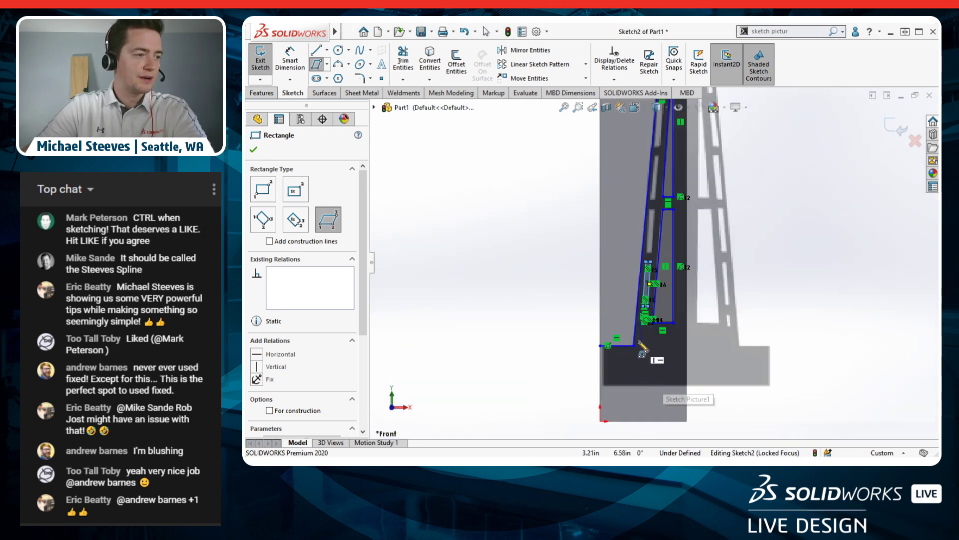
scroll(690, 224, "up", 2)
scroll(685, 220, "down", 2)
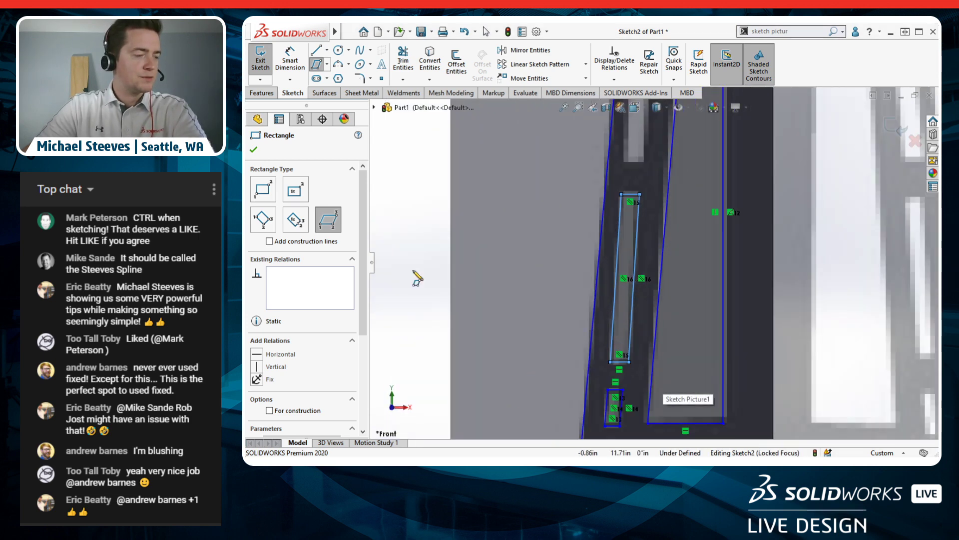
key("Escape")
scroll(622, 215, "up", 2)
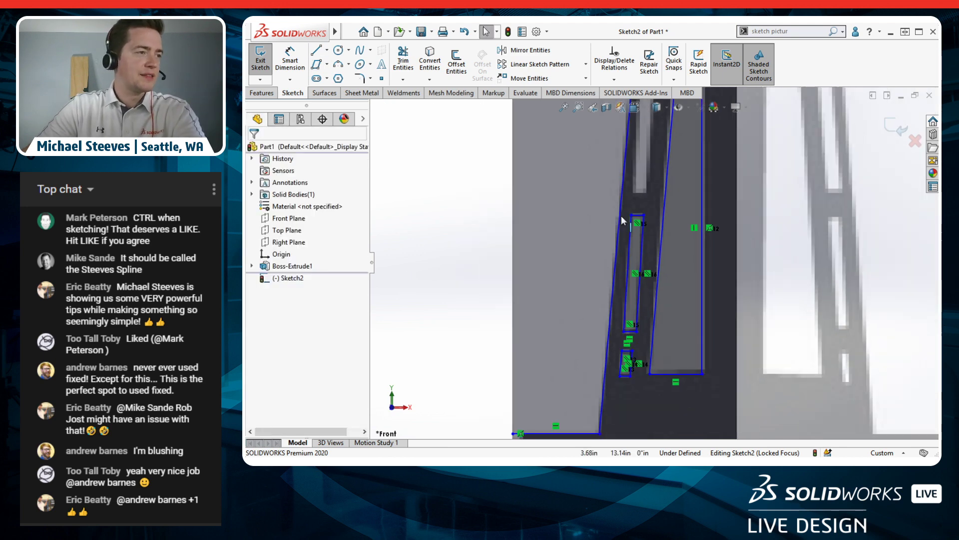
scroll(638, 216, "up", 3)
scroll(657, 181, "down", 2)
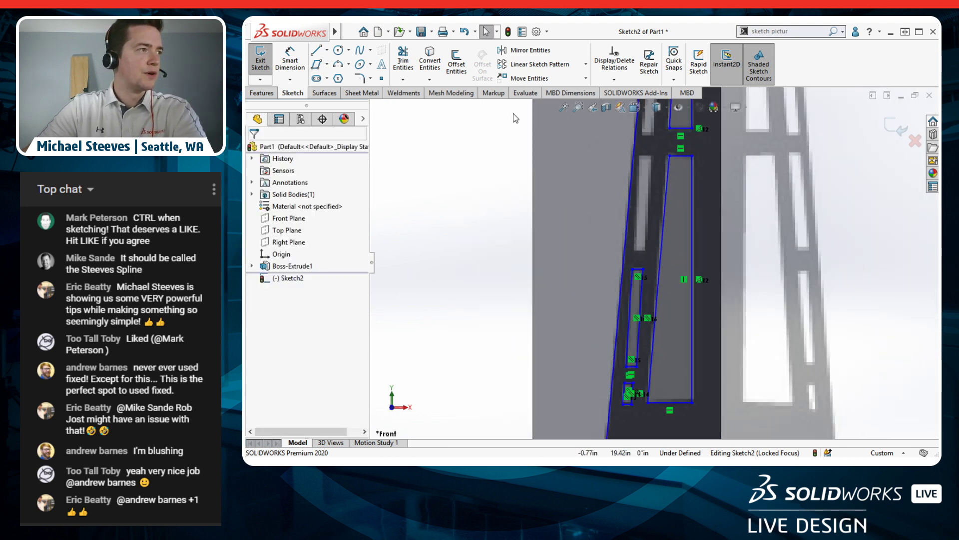
Step: Start a Linear Sketch Pattern on the tall parallelogram's edge, previewing 2 instances 0.10in apart along X
left_click(533, 66)
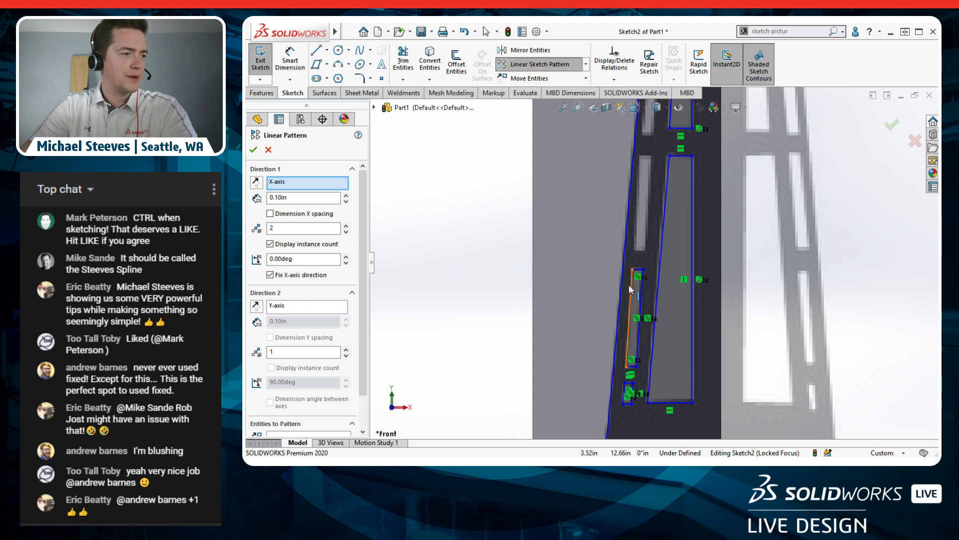
scroll(639, 282, "down", 3)
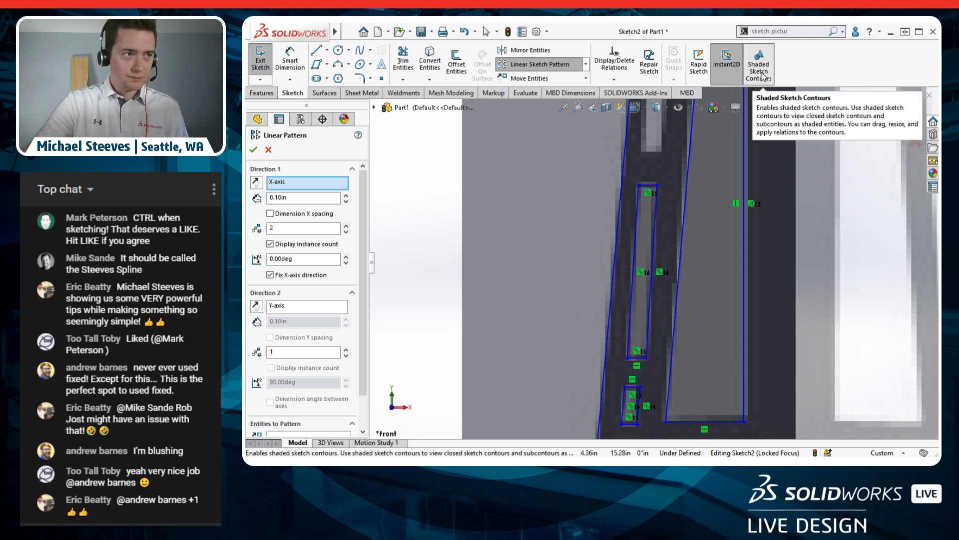
left_click(655, 215)
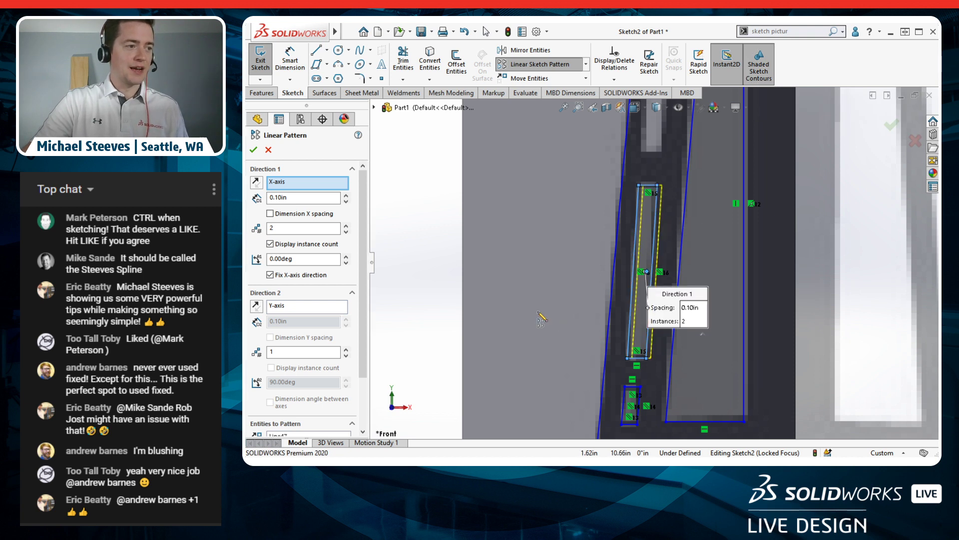
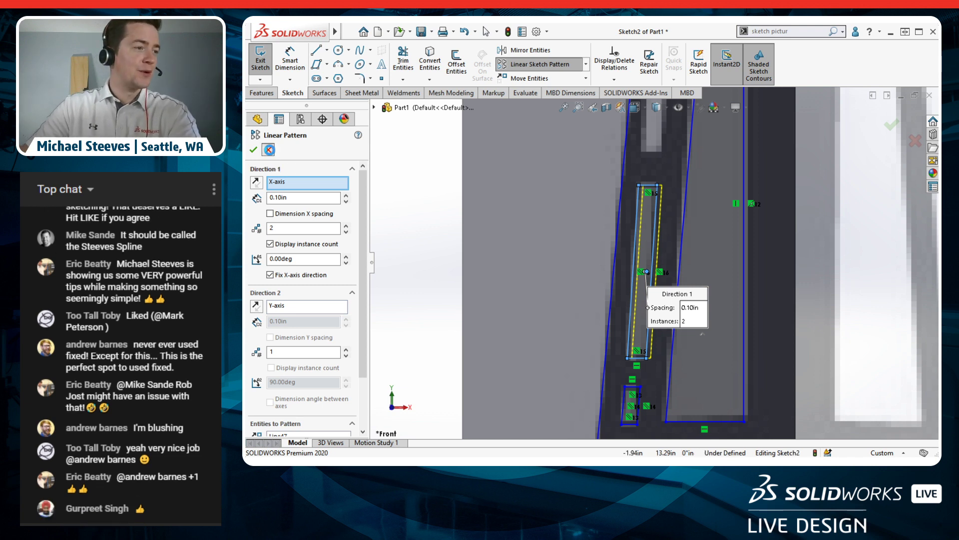
Step: Cancel the unfinished pattern and start a Linear Sketch Pattern on the whole four-line window slot chain
left_click(268, 150)
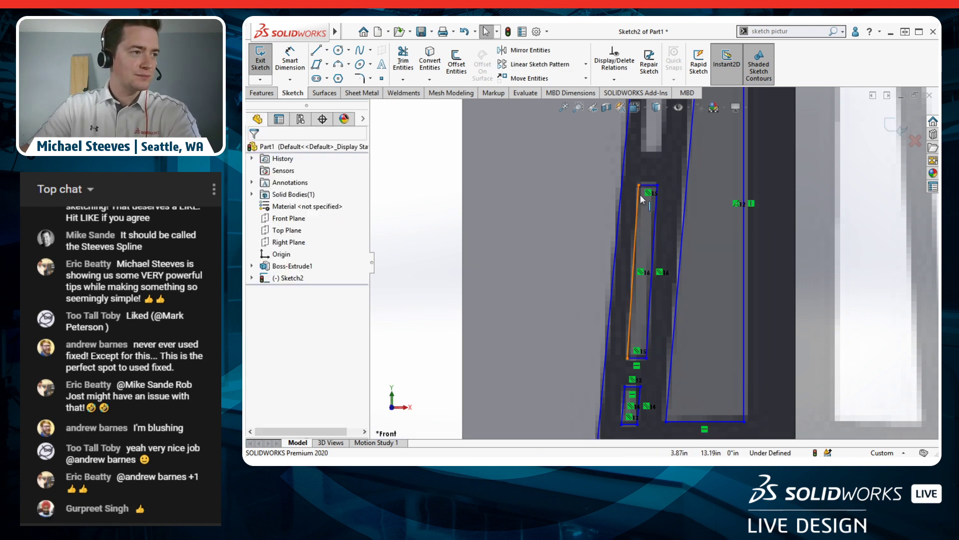
right_click(655, 218)
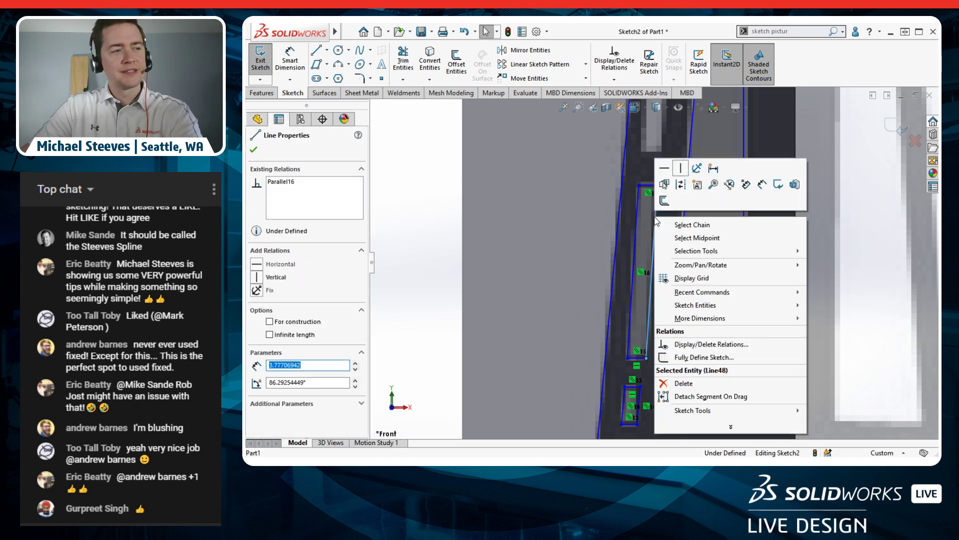
left_click(692, 224)
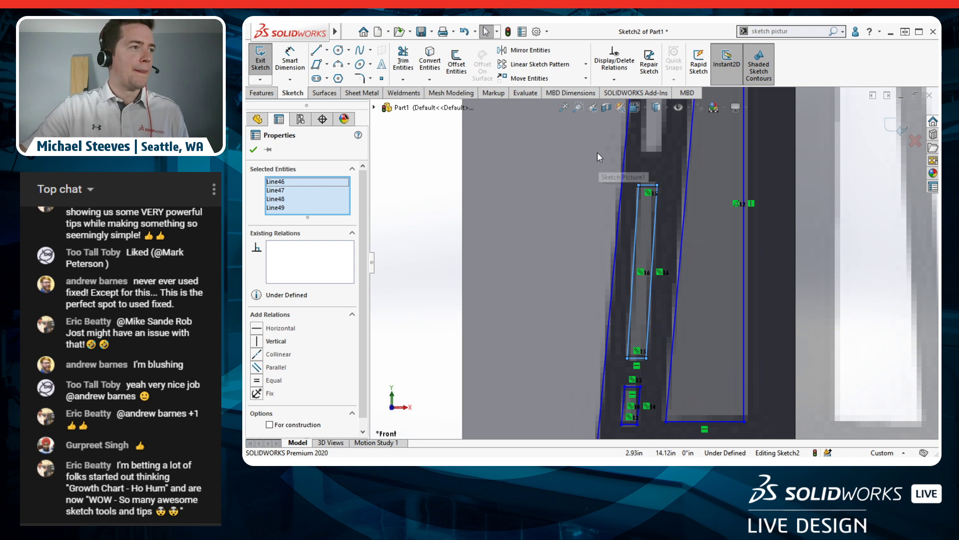
left_click(527, 65)
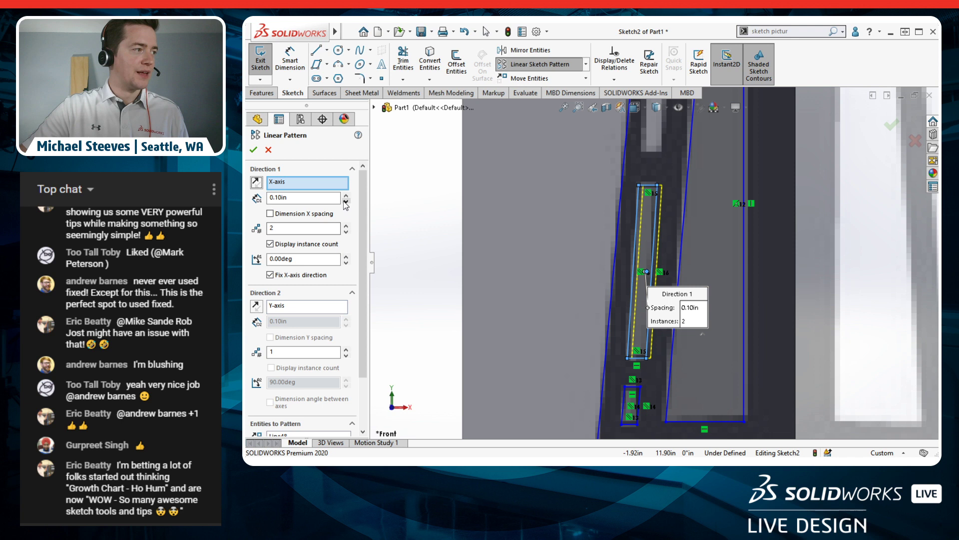
Step: Try pattern spacings of 1/2" and then 1" for the window rectangle
double_click(294, 197)
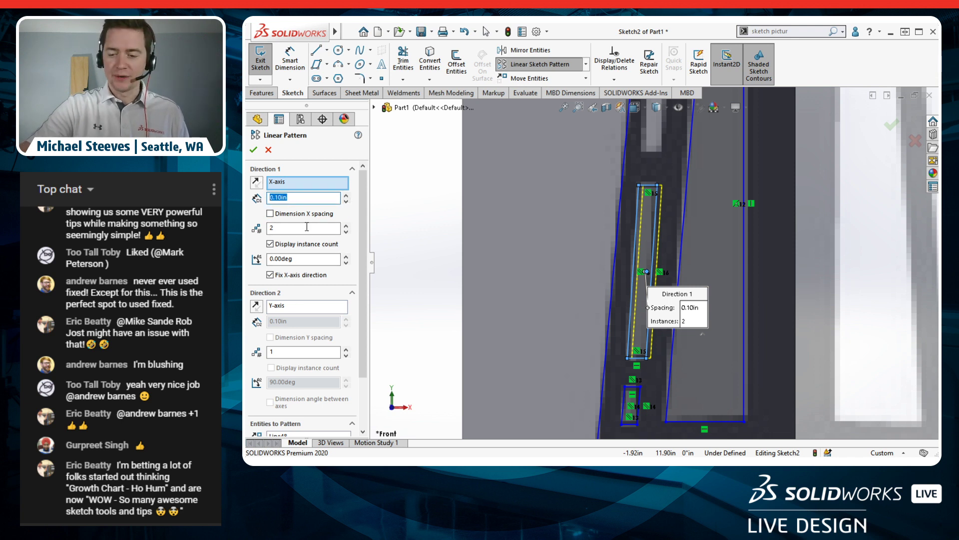
type("1/2\"")
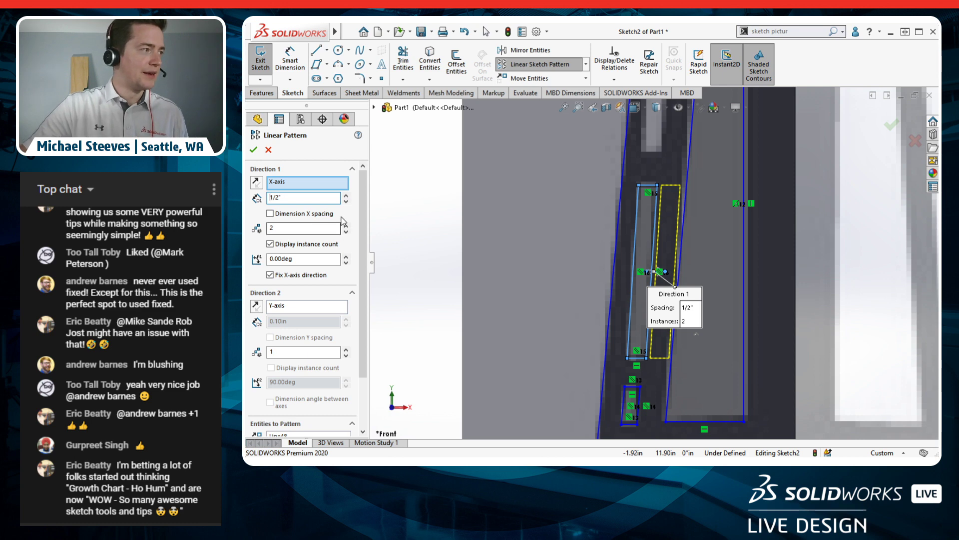
scroll(683, 200, "up", 3)
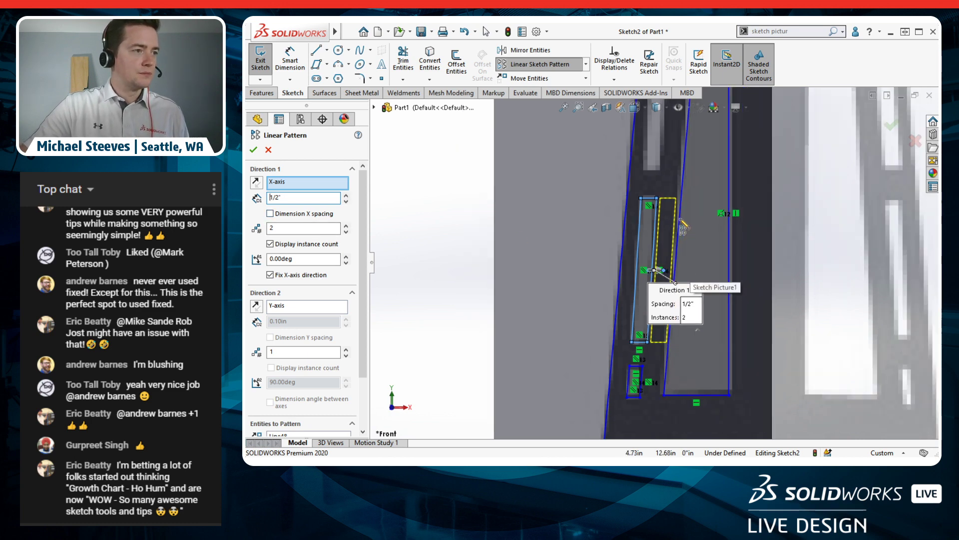
scroll(683, 200, "down", 3)
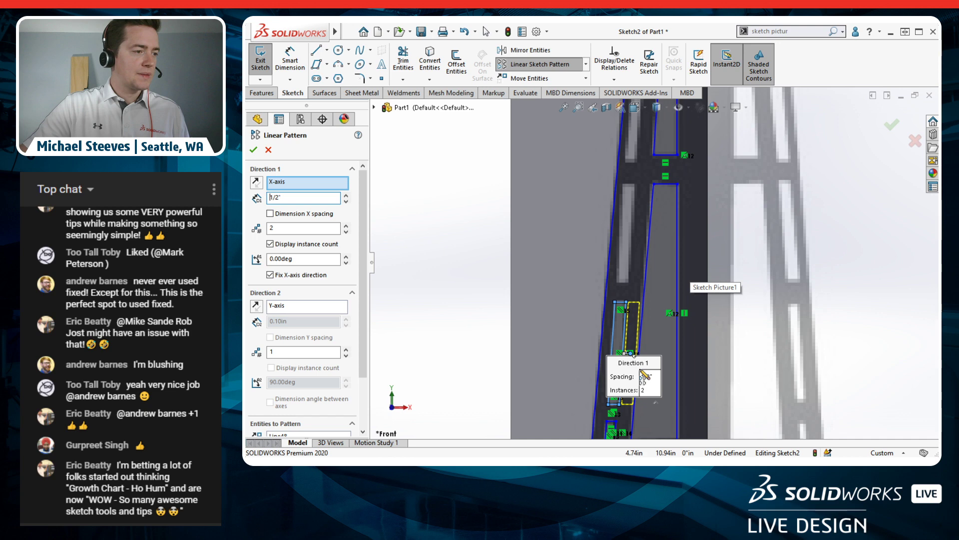
key("ctrl+a")
type("1")
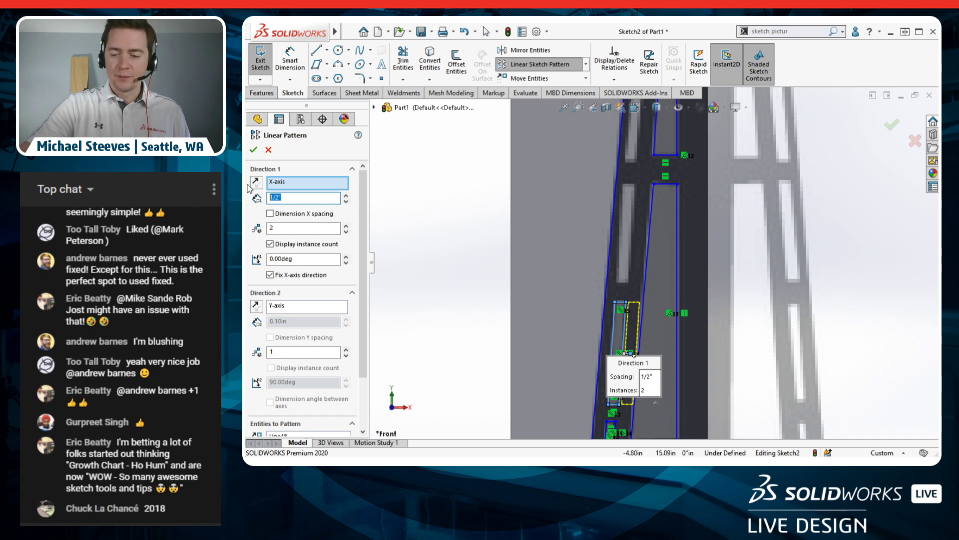
type("\"")
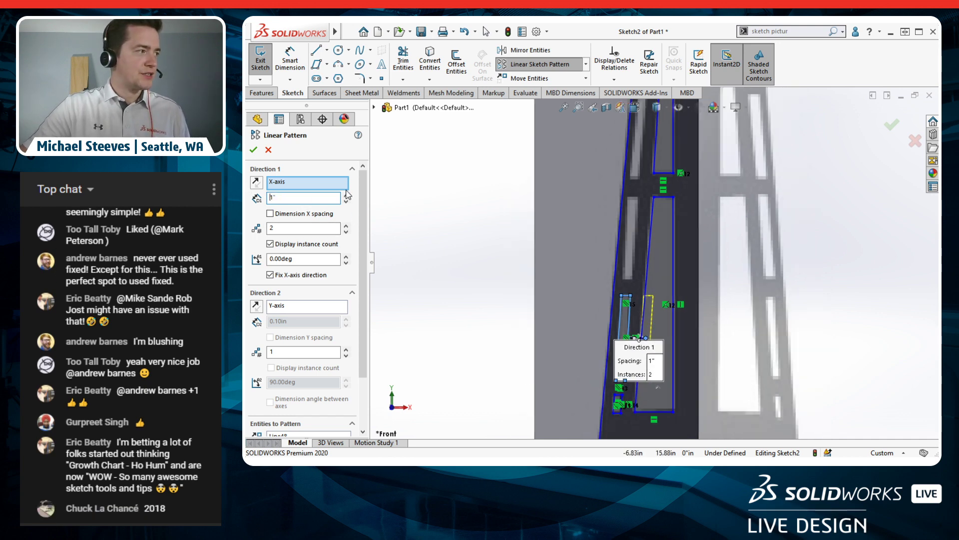
scroll(625, 362, "down", 4)
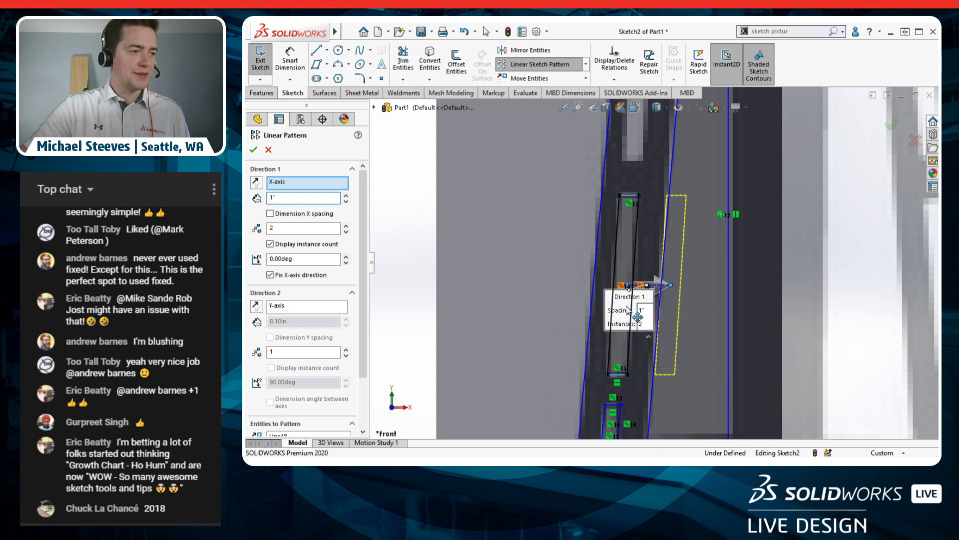
left_click_drag(621, 303, 783, 292)
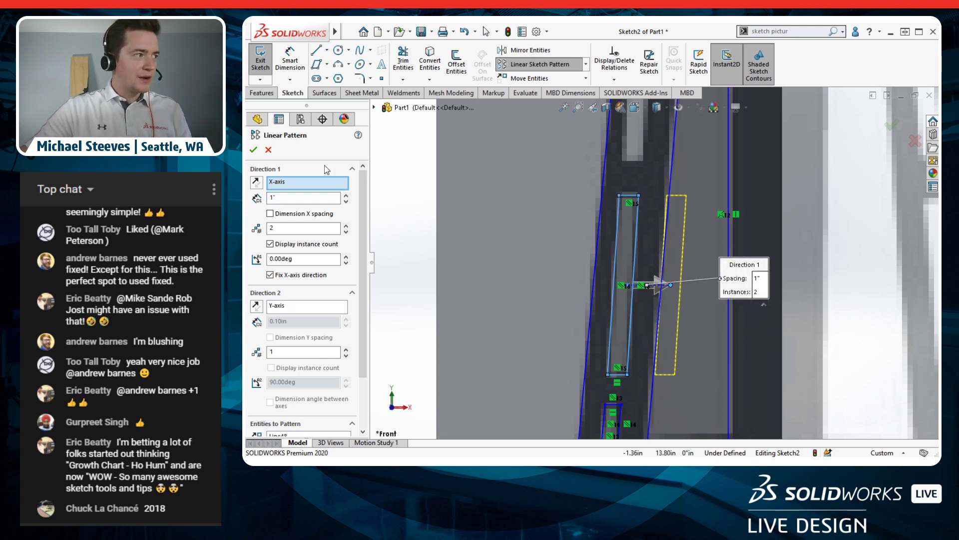
Step: Replace the wrong direction reference with the leg's slanted outline edge
left_click(326, 186)
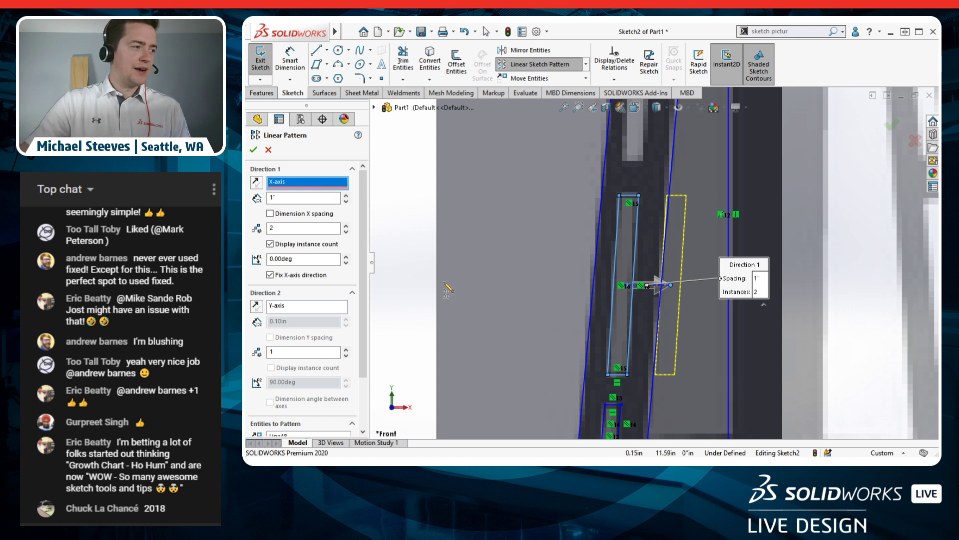
left_click(438, 286)
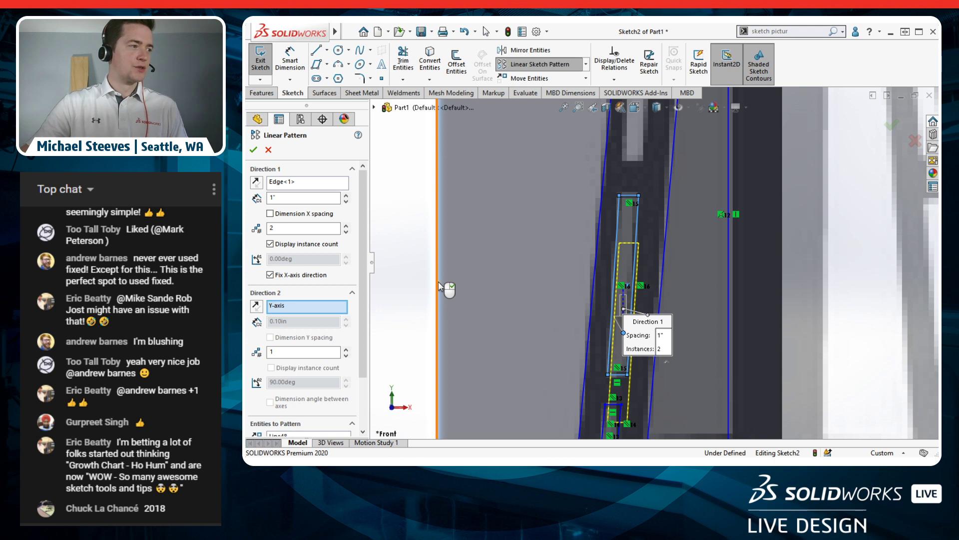
right_click(308, 183)
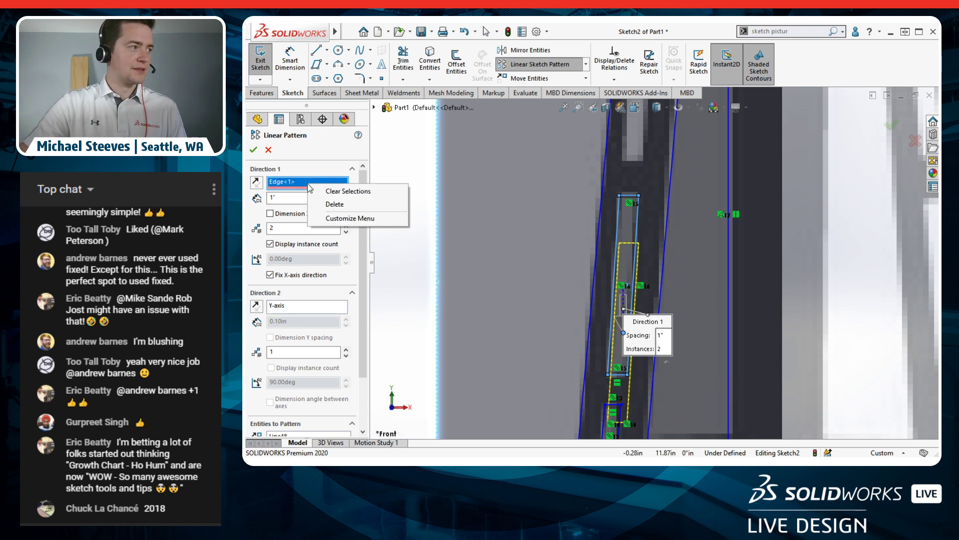
left_click(325, 195)
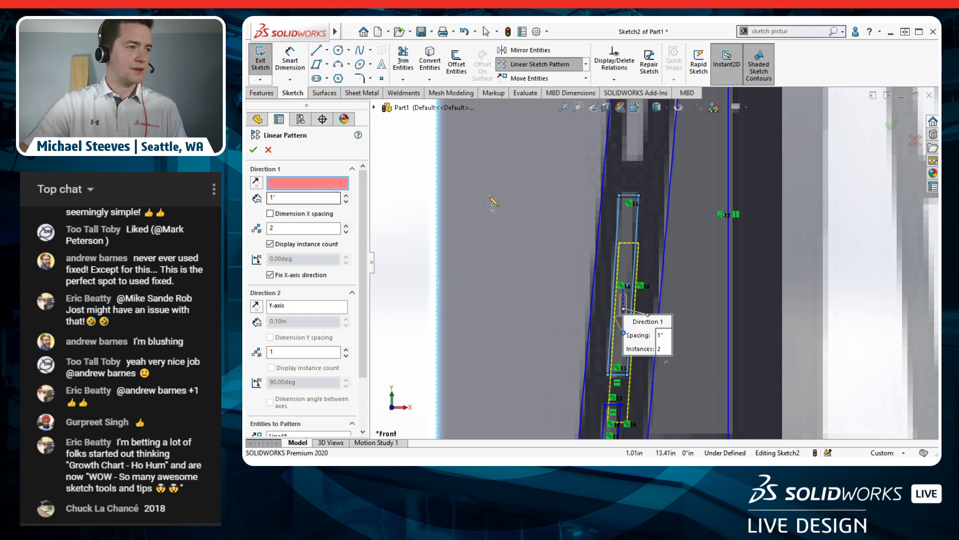
left_click(599, 235)
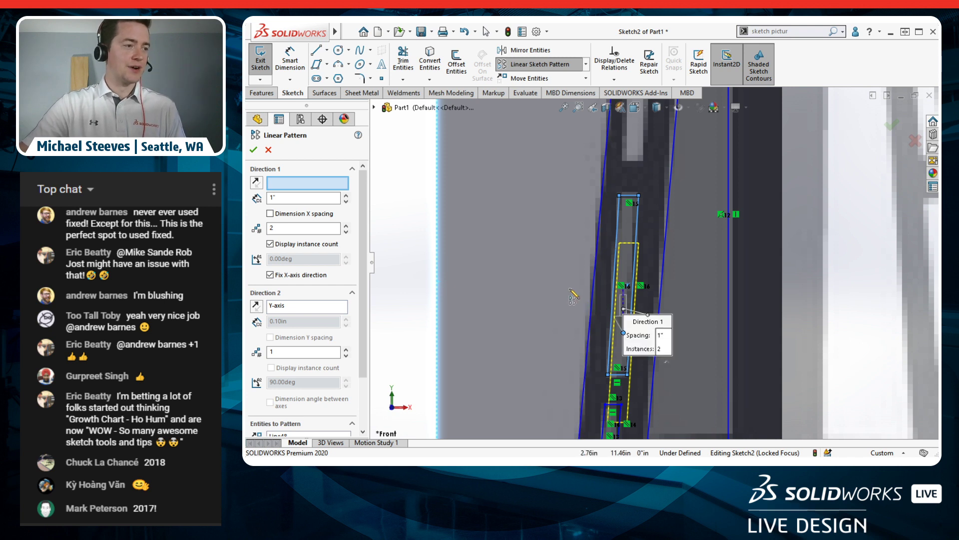
Step: Drag the pattern along the leg to 4.68in spacing and confirm the two windows
left_click_drag(623, 333, 633, 135)
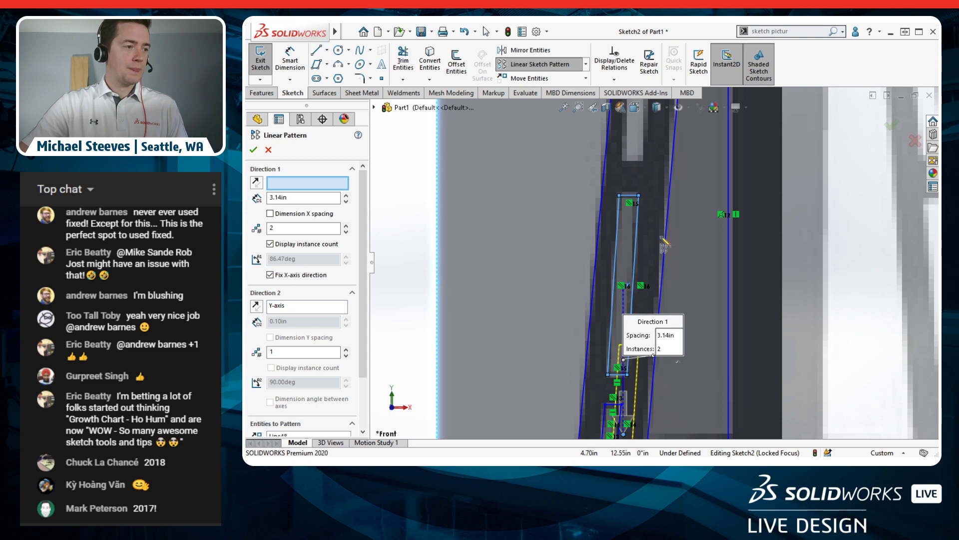
mouse_move(649, 321)
left_mouse_down()
mouse_move(754, 328)
mouse_move(780, 296)
left_mouse_up()
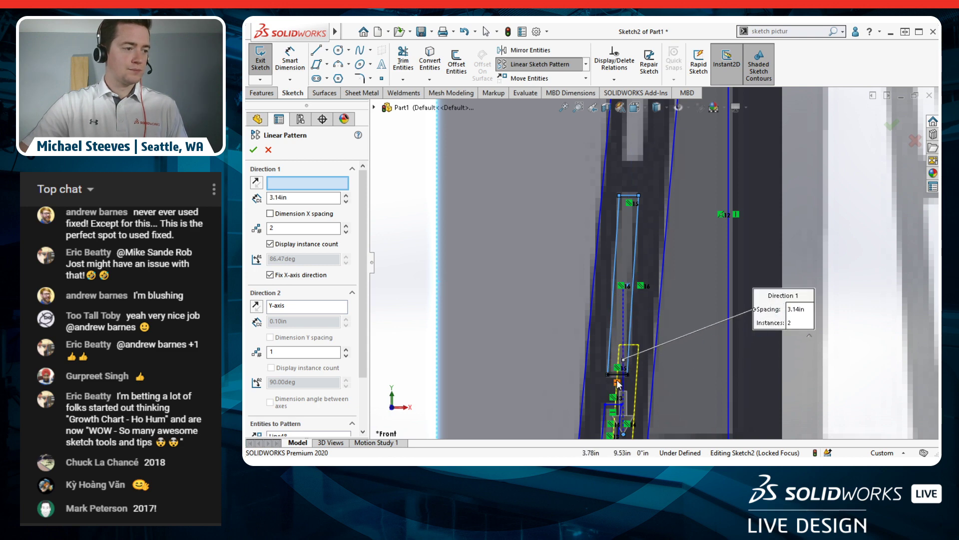
scroll(618, 383, "up", 3)
left_click_drag(637, 362, 657, 148)
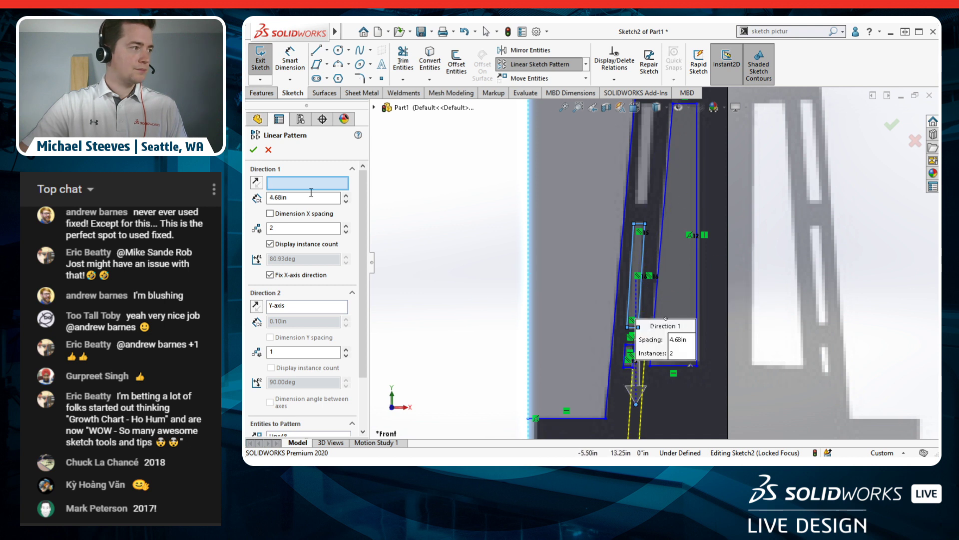
left_click(254, 150)
left_click(458, 264)
scroll(633, 282, "down", 2)
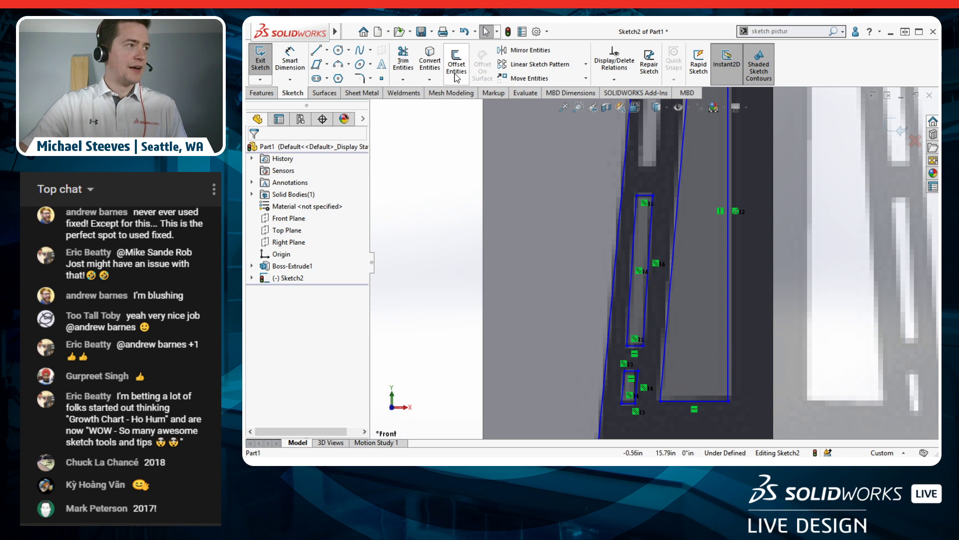
Step: Start a linear pattern of the tall window rectangle, aiming it up the leg at 2" spacing
left_click(550, 65)
left_click(644, 247)
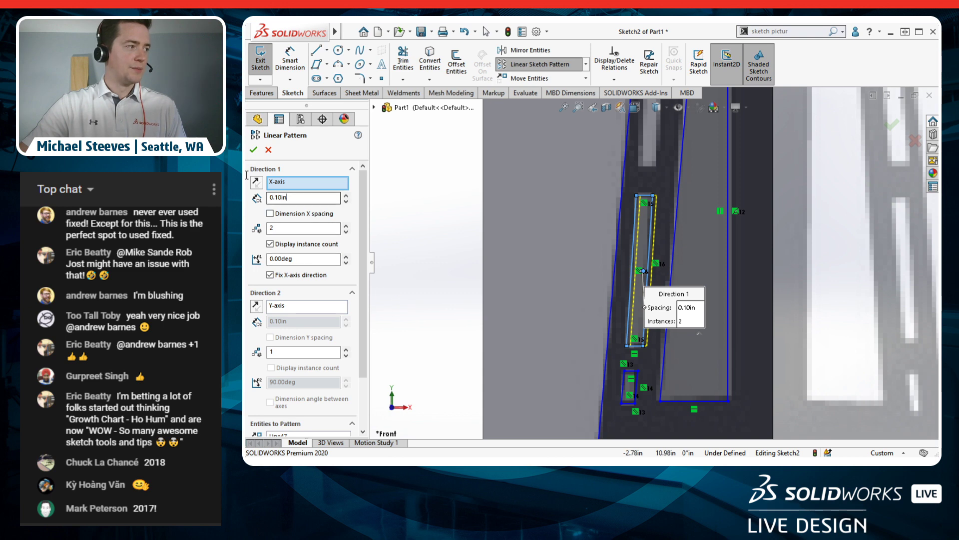
type("2\"")
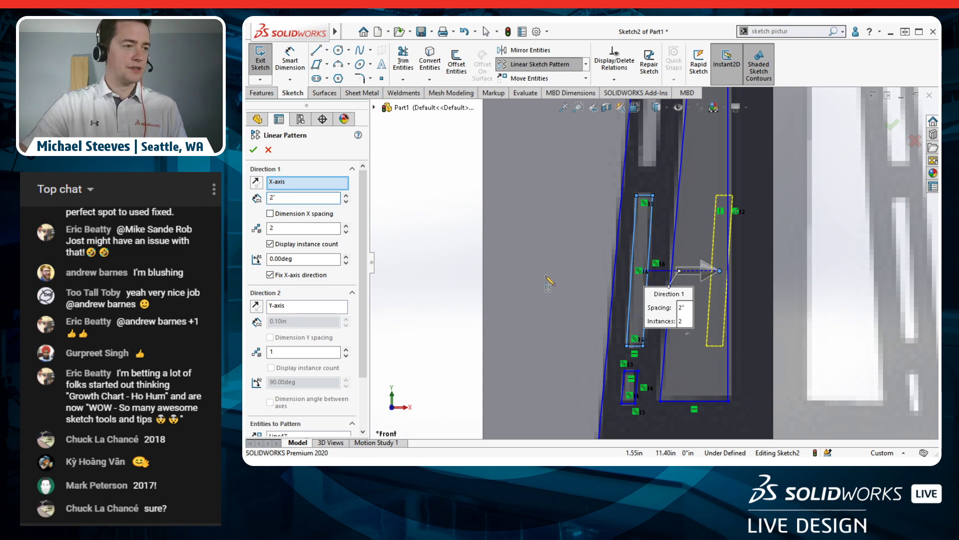
scroll(690, 212, "up", 2)
scroll(688, 212, "down", 2)
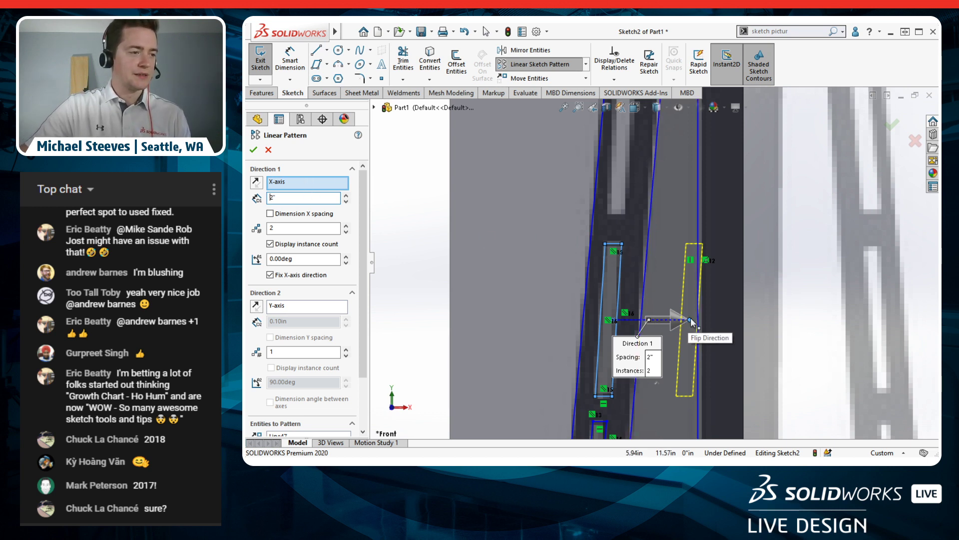
left_click_drag(663, 187, 623, 154)
scroll(640, 187, "up", 3)
scroll(653, 207, "down", 4)
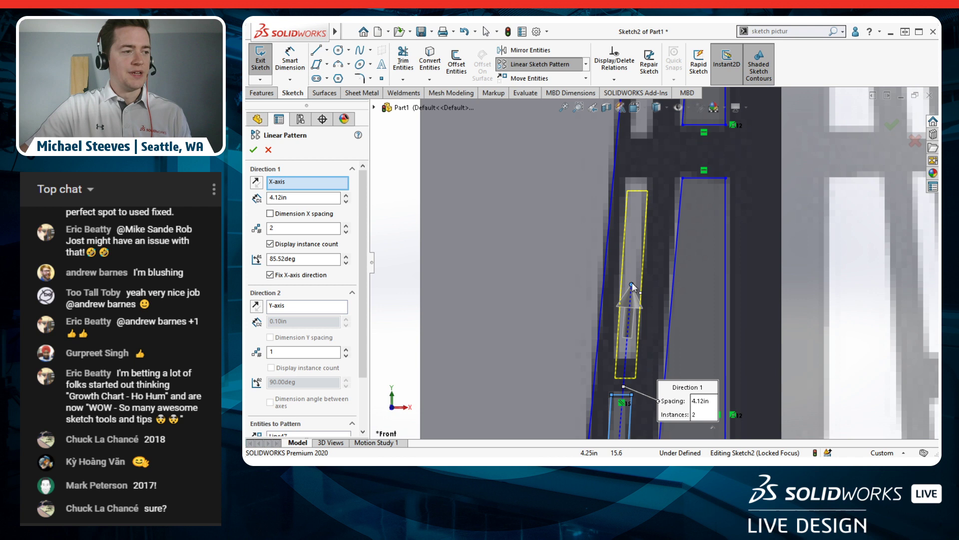
left_click_drag(632, 260, 632, 269)
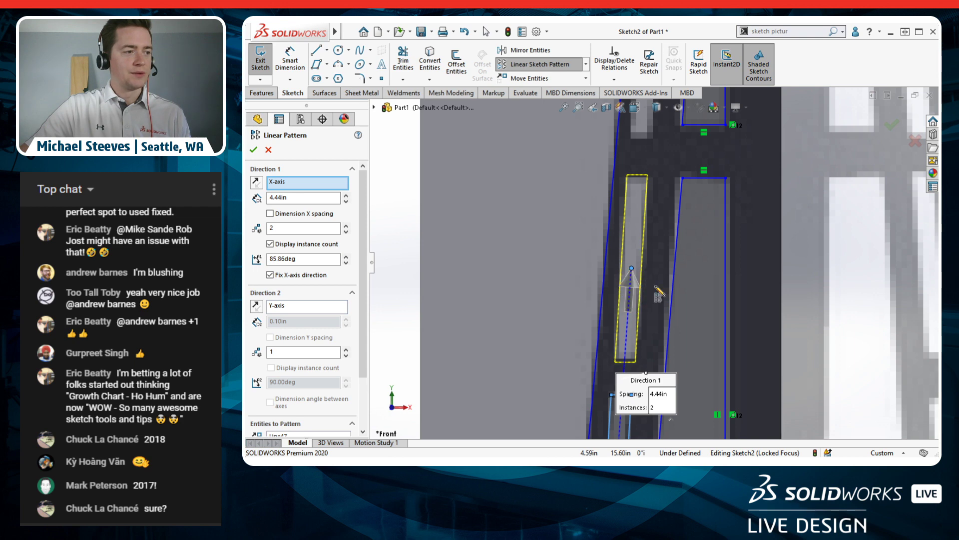
Step: Set 4 instances at 4.44in spacing along 85.86deg and confirm the pattern
scroll(658, 293, "up", 5)
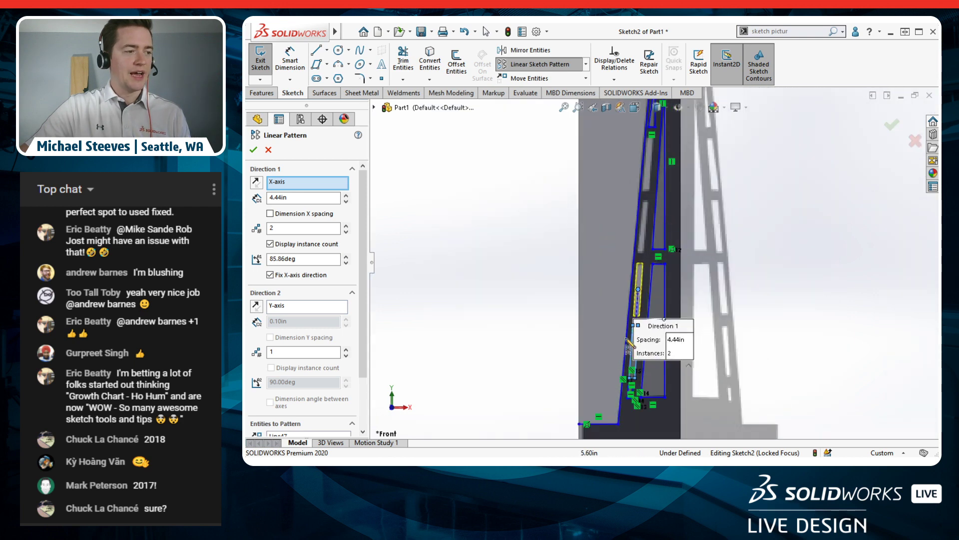
left_click(346, 225)
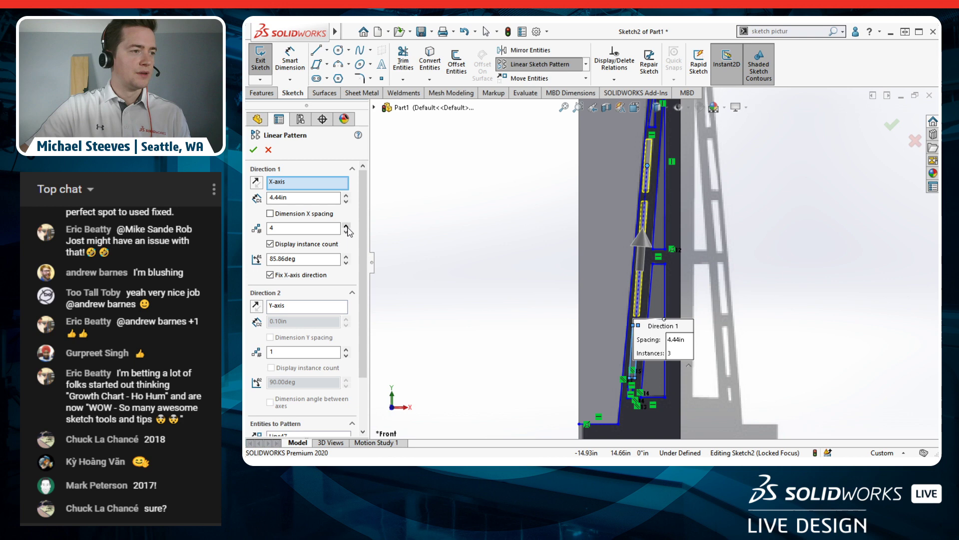
scroll(668, 183, "down", 2)
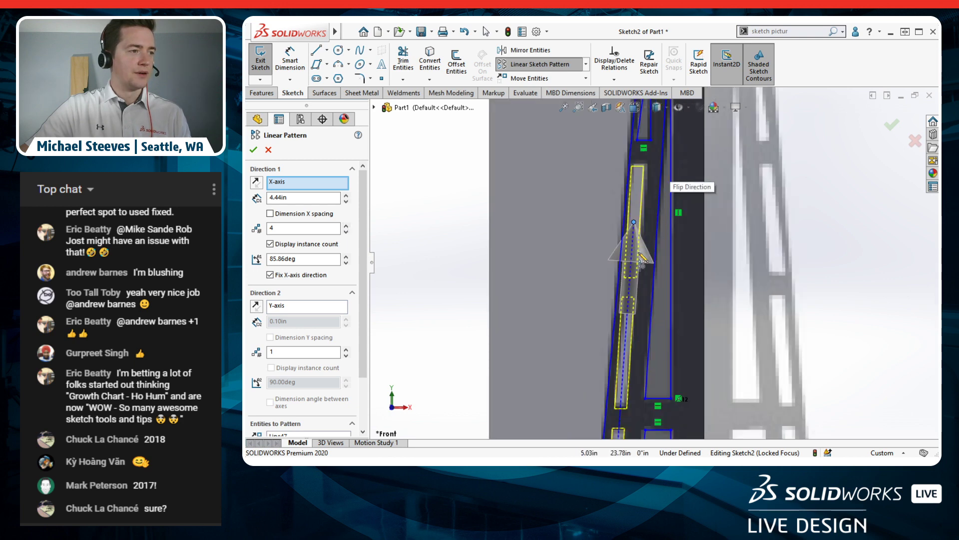
scroll(659, 312, "down", 3)
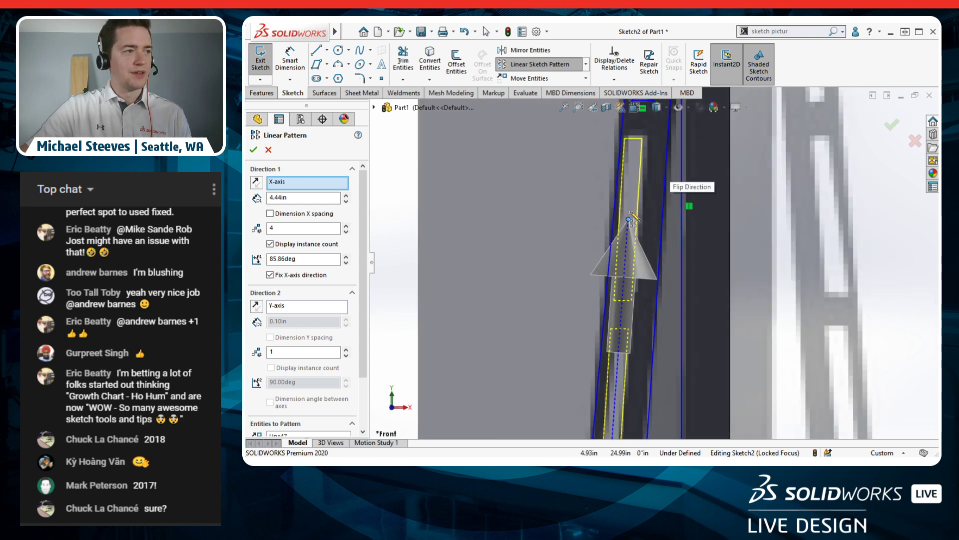
left_click_drag(629, 220, 630, 218)
scroll(646, 284, "up", 2)
scroll(649, 289, "up", 2)
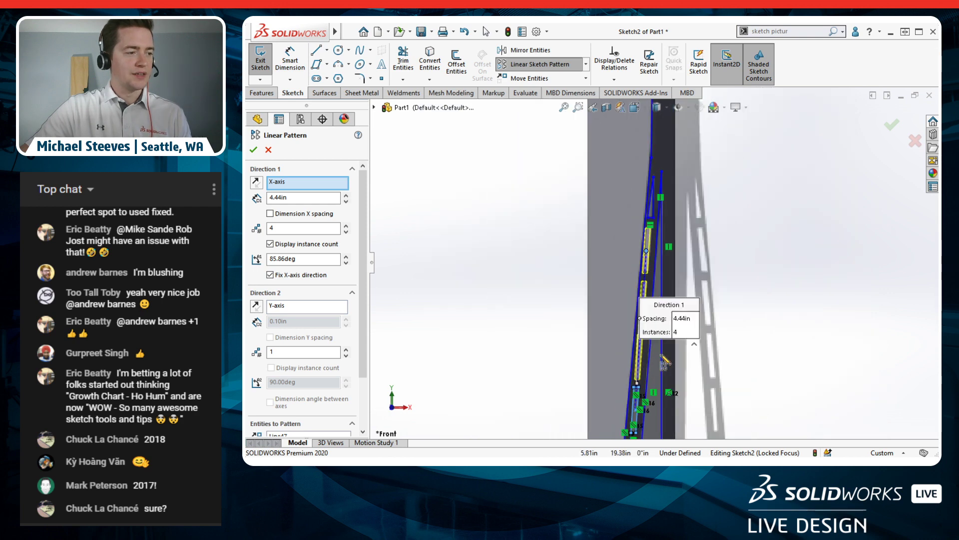
left_click(253, 150)
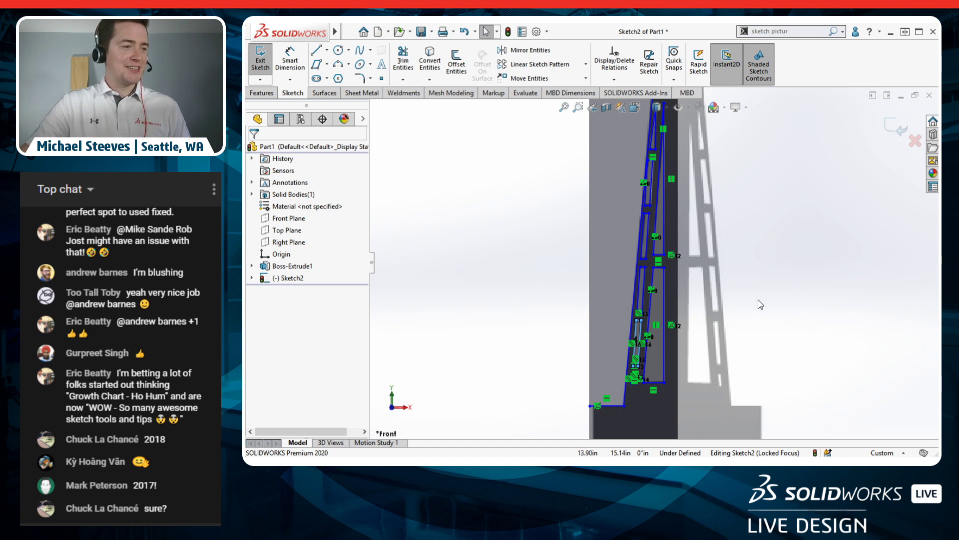
scroll(713, 212, "up", 5)
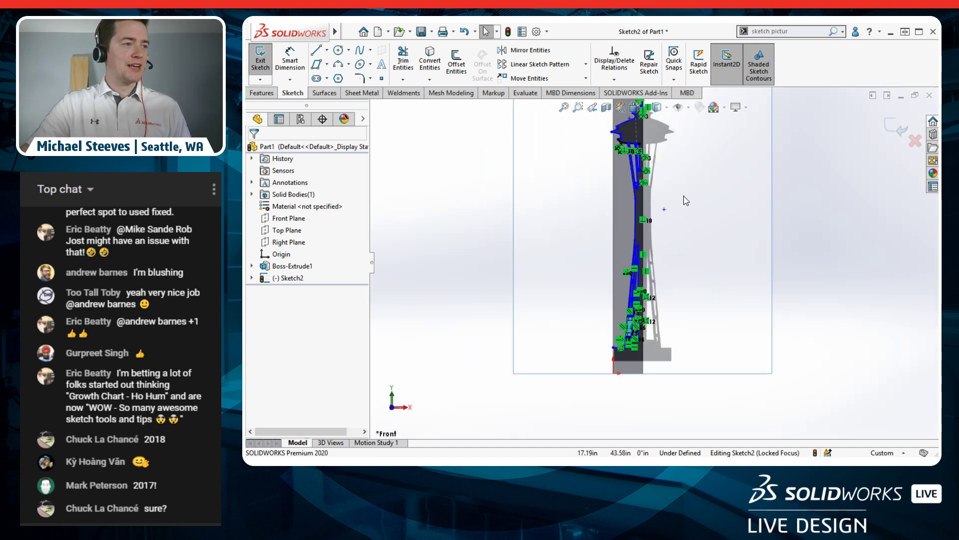
scroll(550, 169, "down", 2)
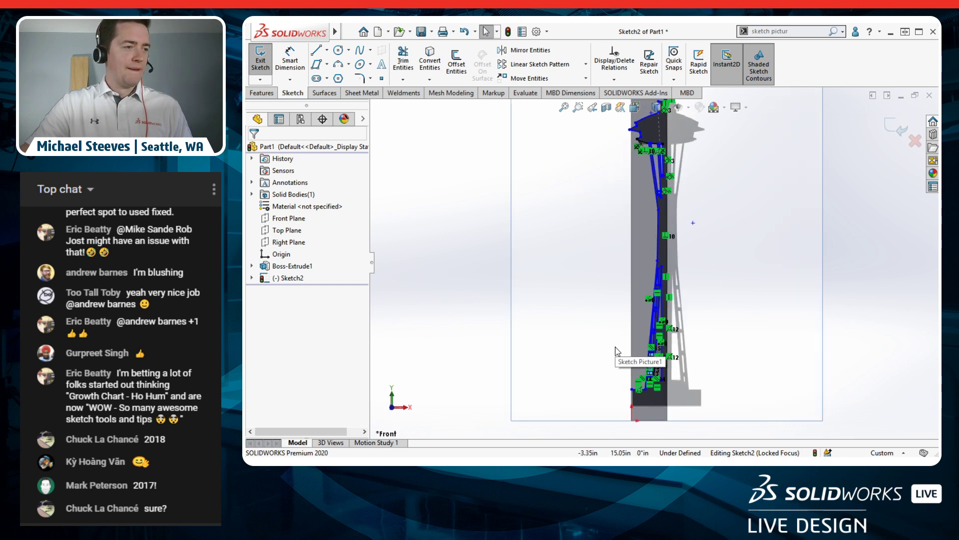
scroll(616, 350, "down", 2)
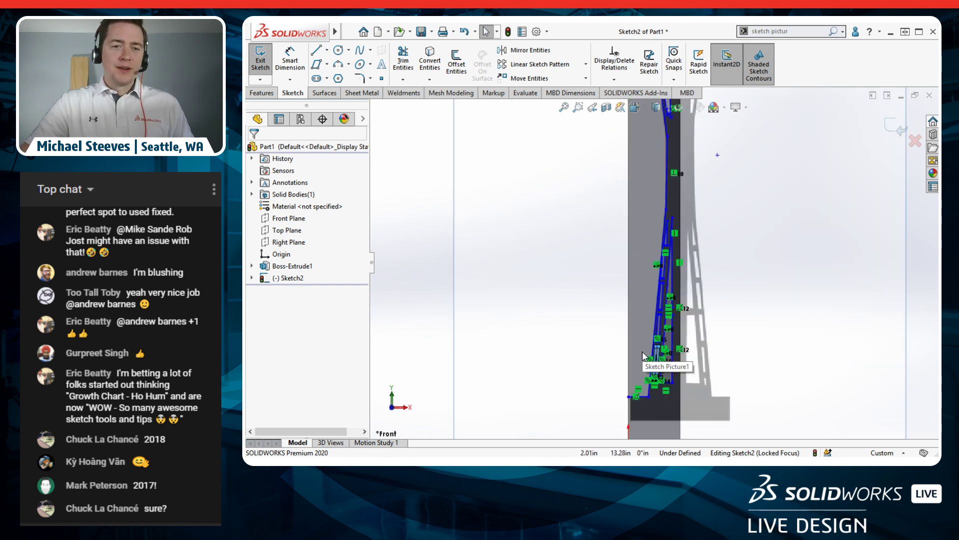